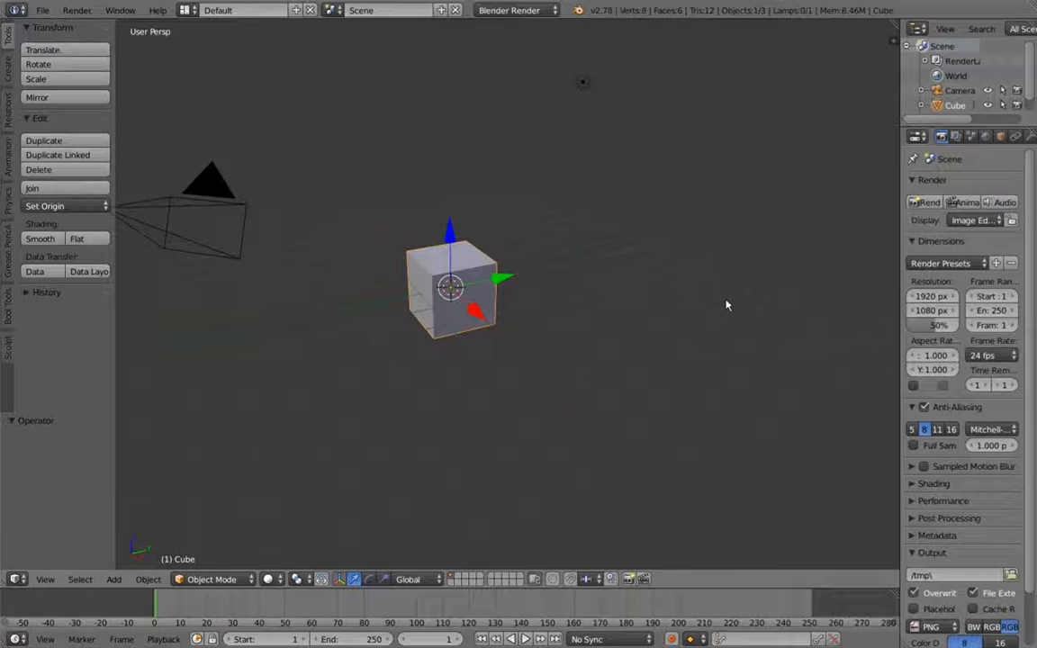
# Widen the outliner and properties editors and delete the lamp and the camera from the scene.
pyautogui.moveTo(902, 81); pyautogui.dragTo(787, 81)
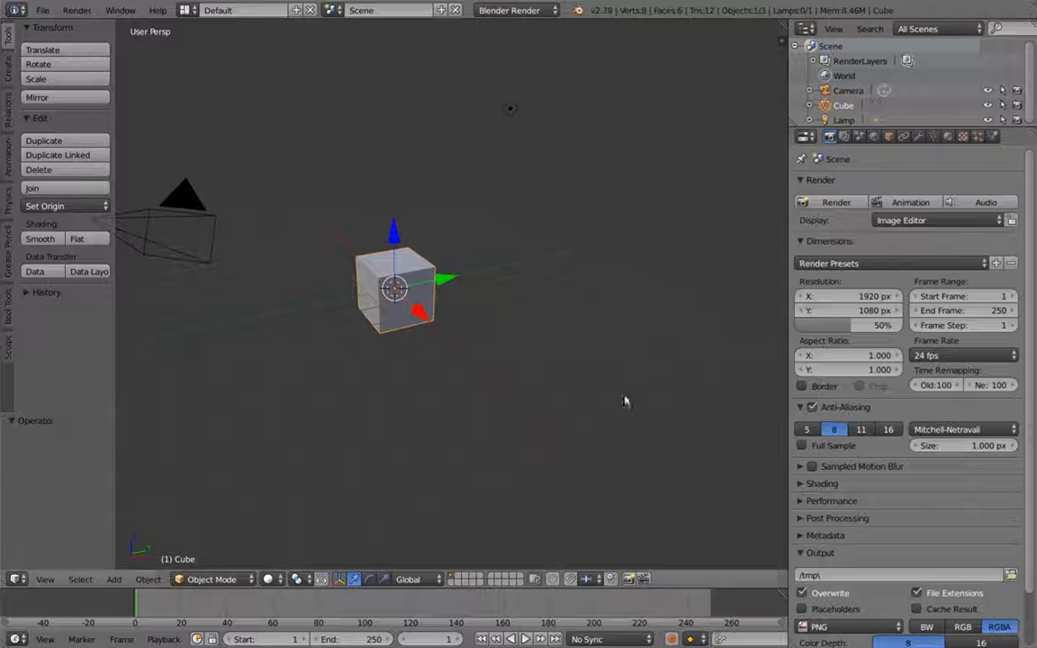
pyautogui.scroll(1, 307, 345)
pyautogui.keyDown('shift'); pyautogui.moveTo(443, 297); pyautogui.dragTo(498, 334, button='middle'); pyautogui.keyUp('shift')
pyautogui.scroll(-1, 480, 350)
pyautogui.rightClick(552, 130)
pyautogui.press('x')
pyautogui.click(551, 132)
pyautogui.rightClick(275, 238)
pyautogui.press('x')
pyautogui.click(277, 238)
# Hide the tool shelf and limit the 3D viewport display to Only Render.
pyautogui.press('n')
pyautogui.press('n')
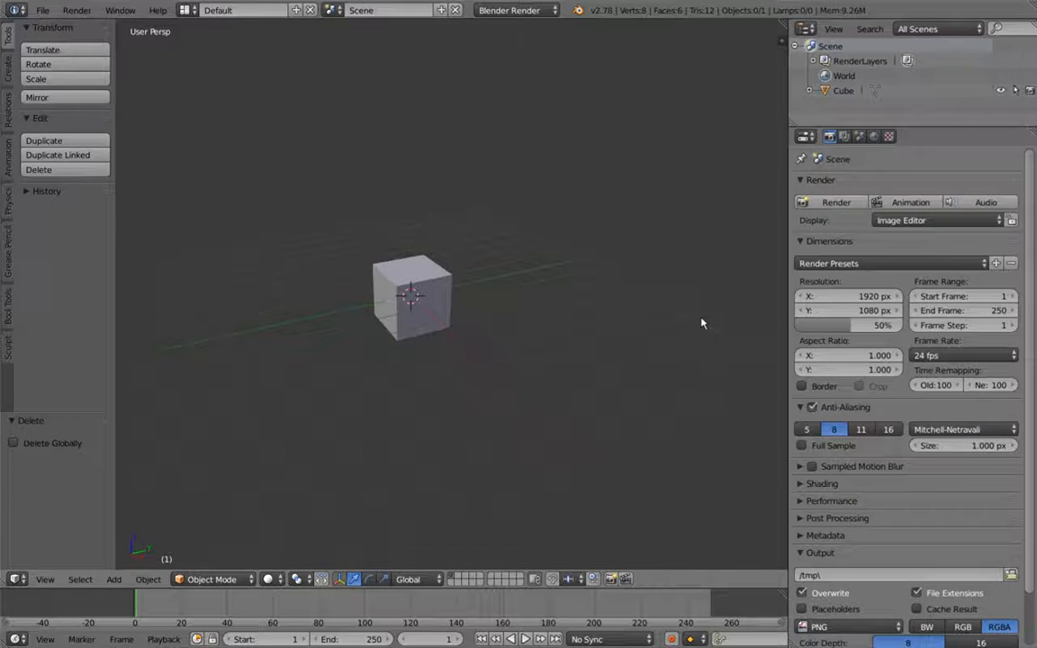
pyautogui.press('n')
pyautogui.press('n')
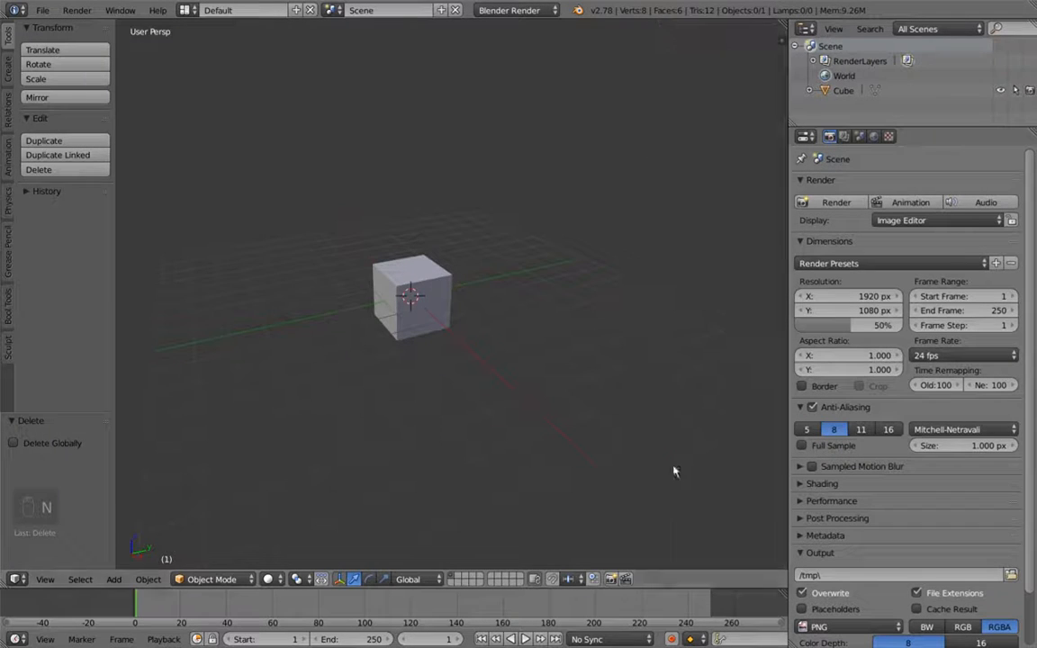
pyautogui.press('t')
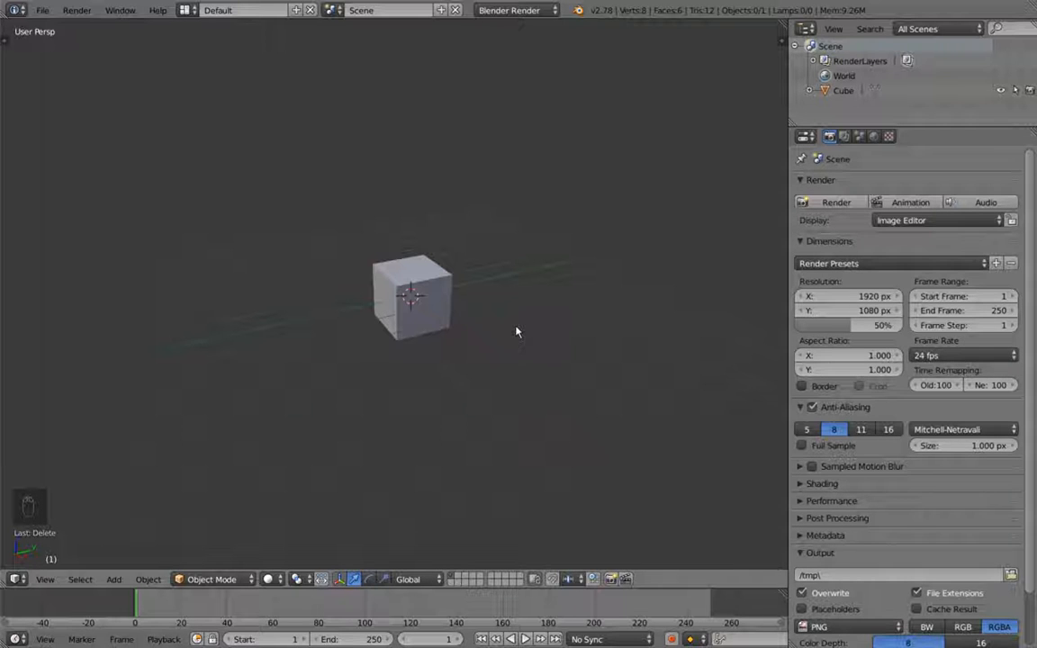
pyautogui.press('n')
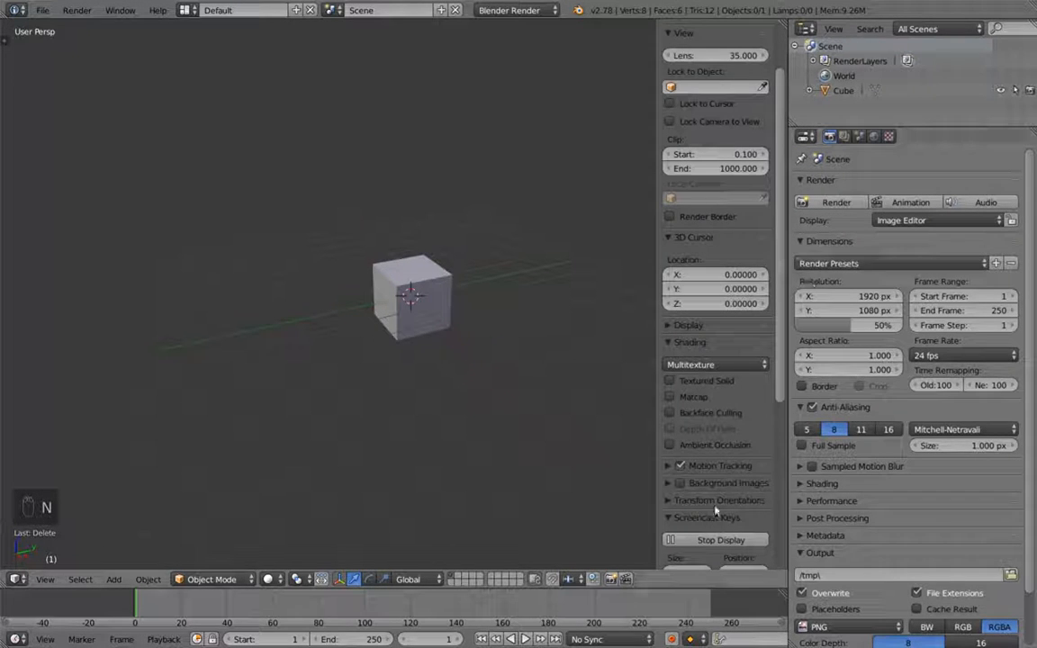
pyautogui.scroll(-2, 714, 403)
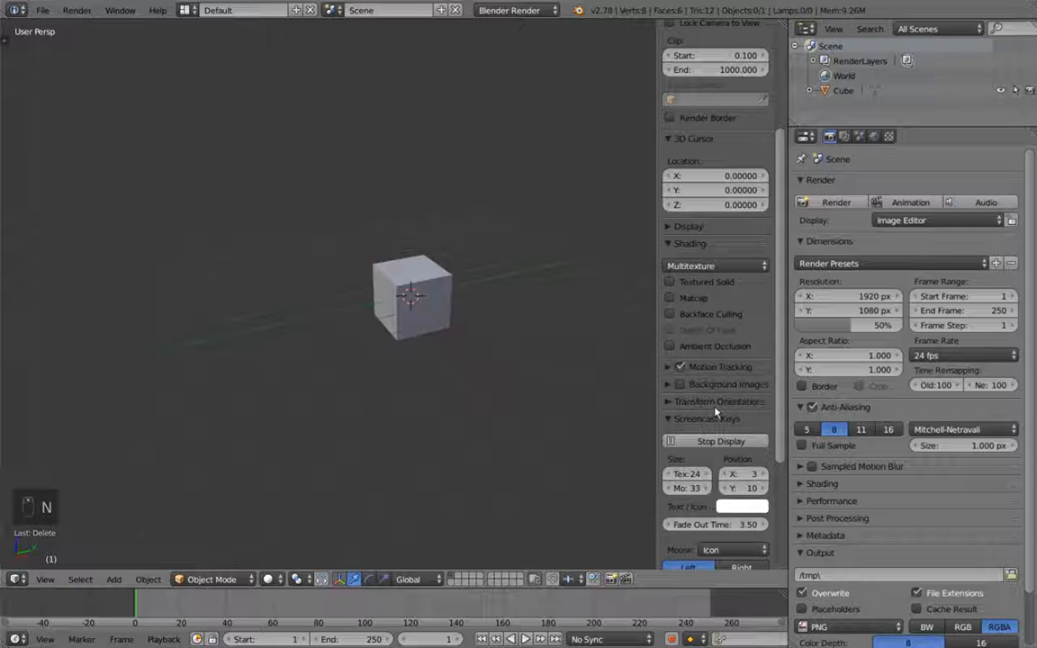
pyautogui.click(689, 226)
pyautogui.click(693, 249)
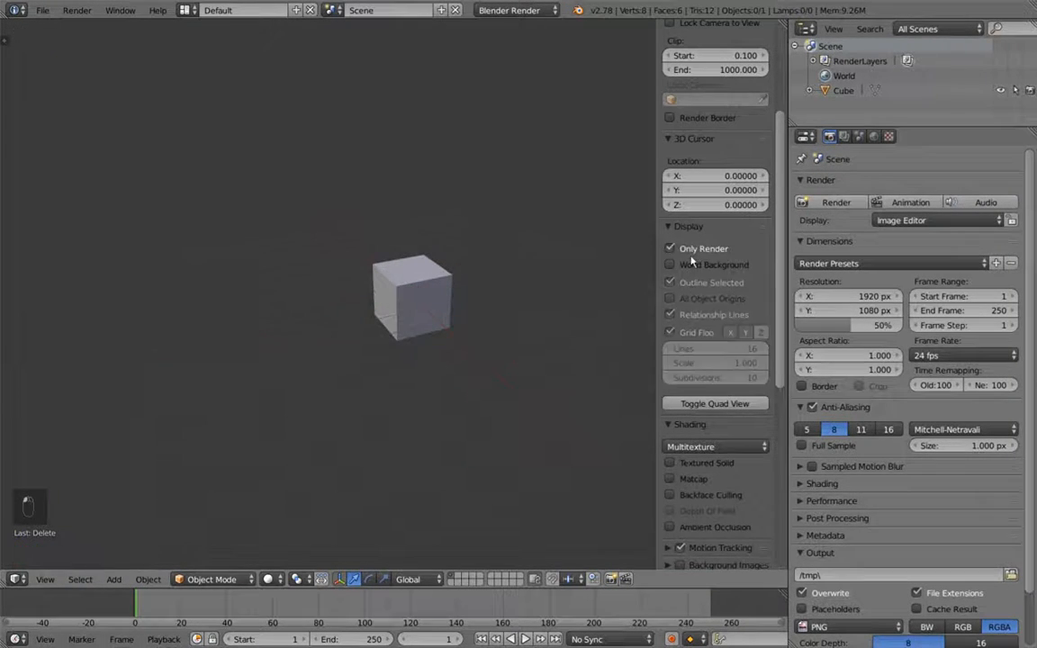
# Select the cube and add a Multiresolution modifier to it.
pyautogui.rightClick(414, 308)
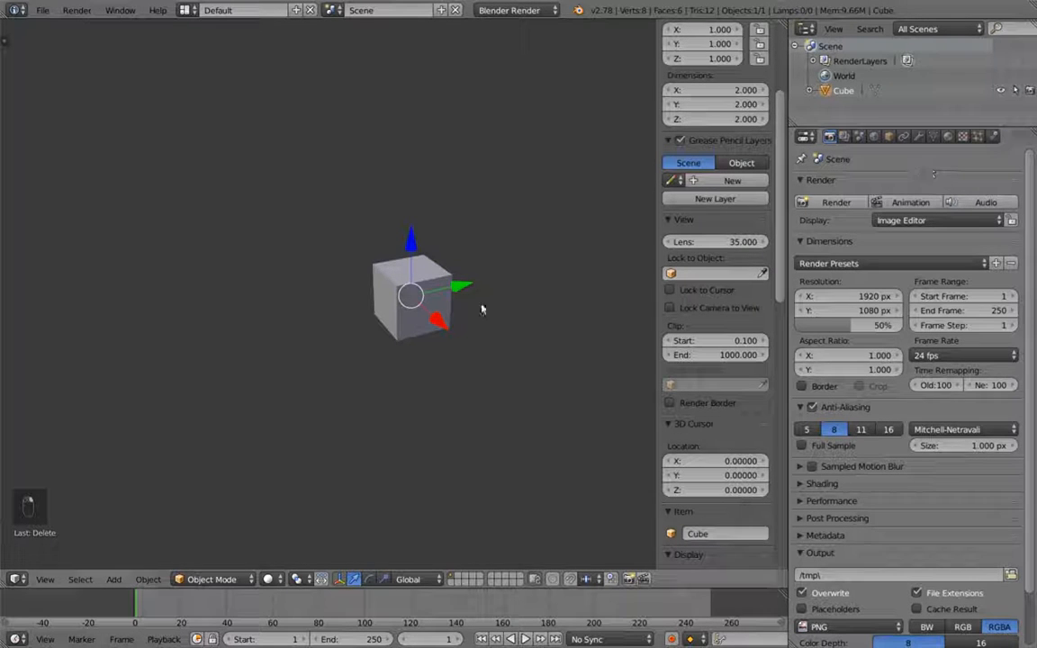
pyautogui.press('a')
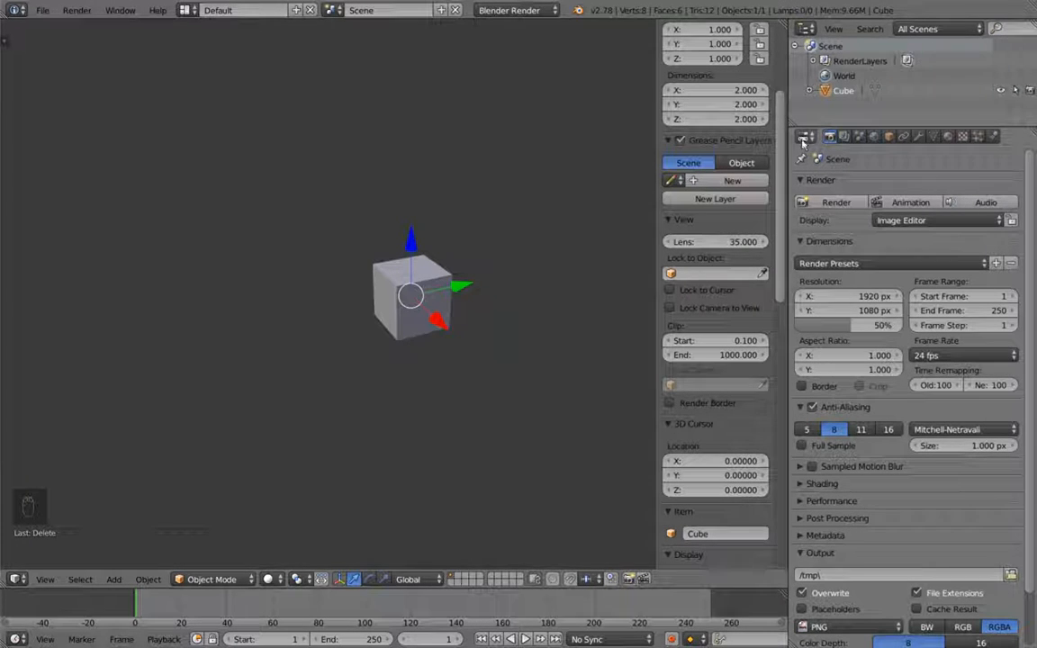
pyautogui.click(917, 136)
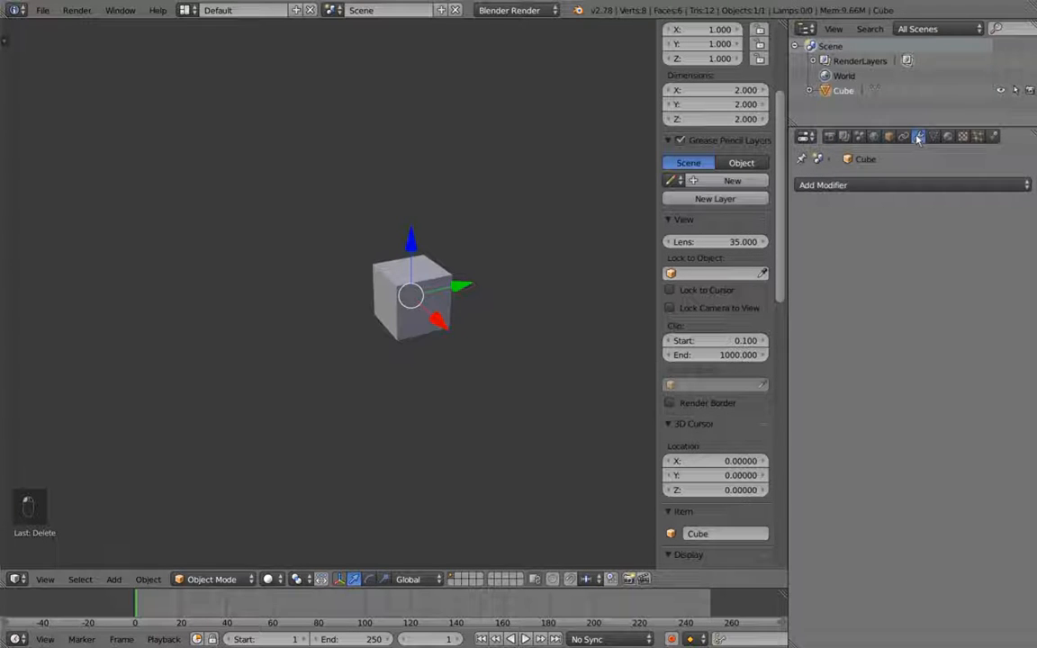
pyautogui.click(774, 184)
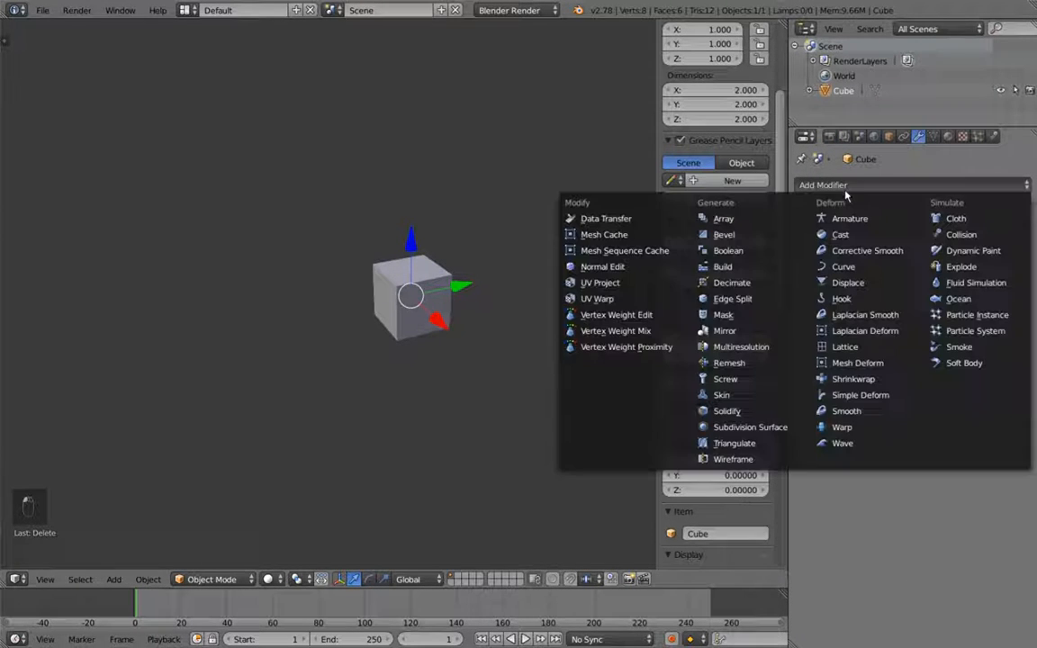
pyautogui.click(744, 349)
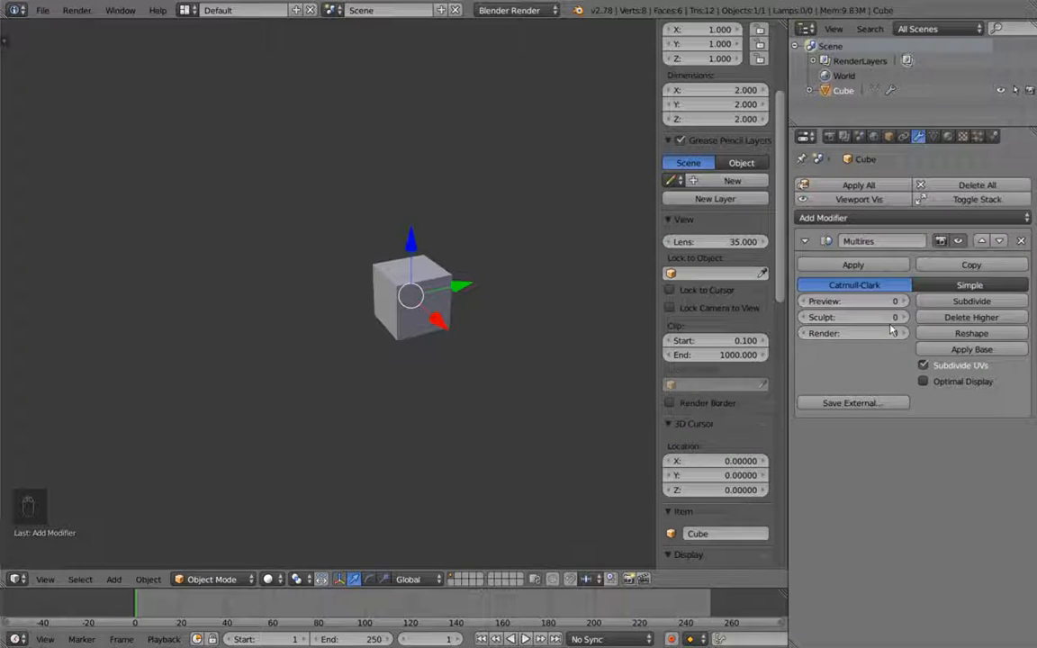
# Subdivide the cube through its Multires modifier up to level 8 using Catmull-Clark.
pyautogui.click(939, 304)
pyautogui.click(938, 305)
pyautogui.click(939, 304)
pyautogui.click(938, 304)
pyautogui.click(937, 305)
pyautogui.click(936, 304)
pyautogui.click(936, 304)
pyautogui.click(936, 303)
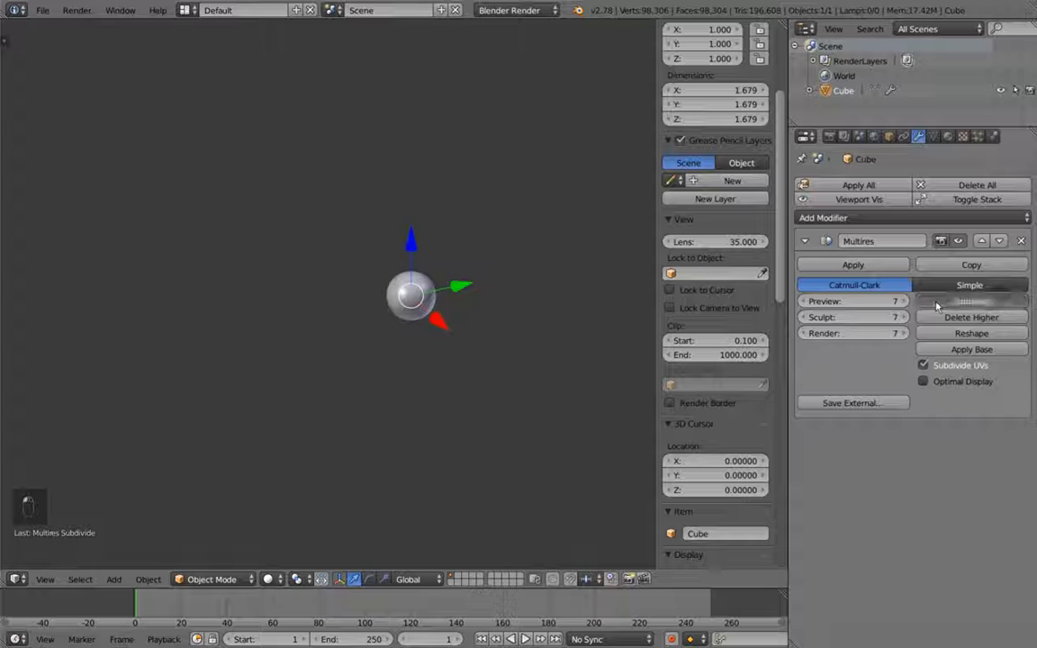
# Set the 3D viewport's lens to 60.
pyautogui.scroll(5, 430, 307)
pyautogui.keyDown('shift'); pyautogui.moveTo(427, 301); pyautogui.dragTo(439, 357, button='middle'); pyautogui.keyUp('shift')
pyautogui.scroll(2, 439, 360)
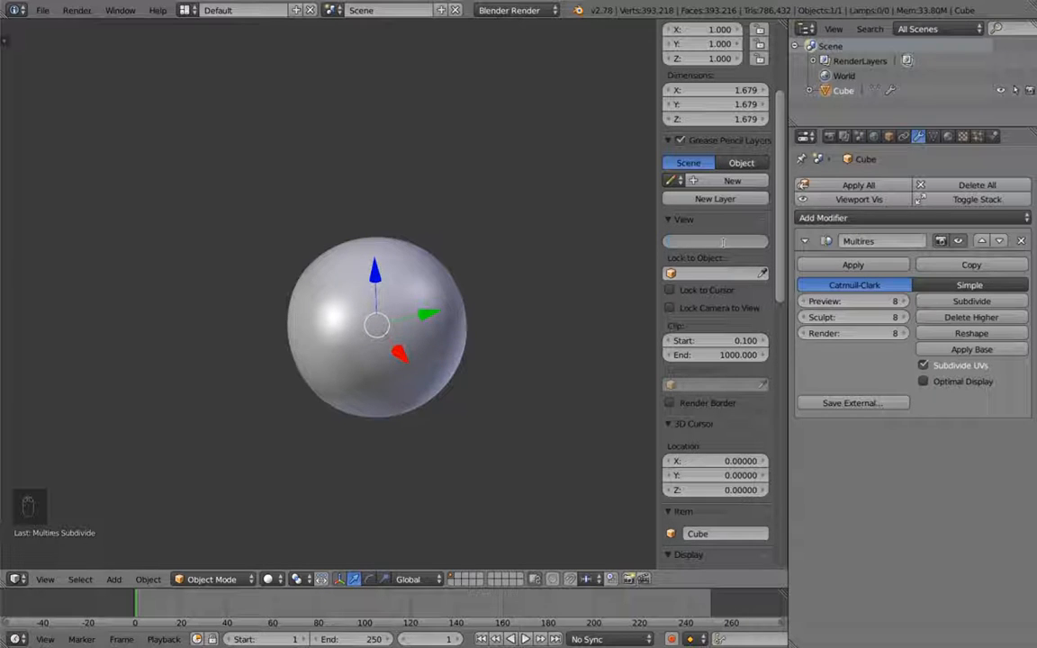
pyautogui.write('70')
pyautogui.press('Return')
pyautogui.click(725, 245)
pyautogui.press('Return')
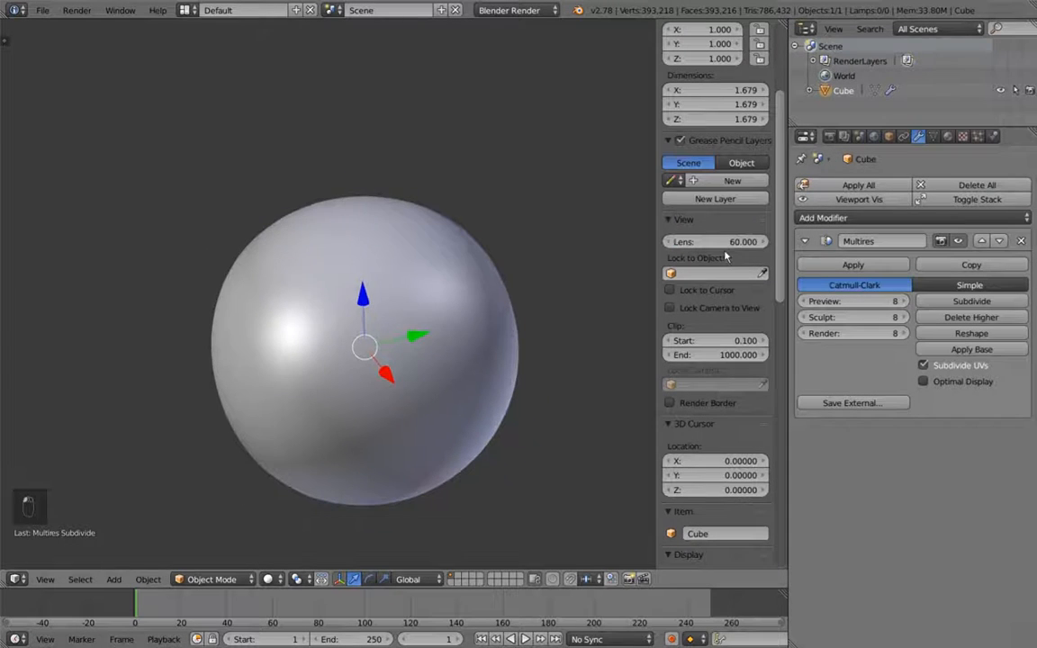
# Switch the subdivided cube to Sculpt Mode and choose the Blob brush.
pyautogui.moveTo(483, 453)
pyautogui.keyDown('shift'); pyautogui.mouseDown(button='middle')
pyautogui.moveTo(460, 451)
pyautogui.moveTo(465, 442)
pyautogui.moveTo(423, 459)
pyautogui.mouseUp(button='middle'); pyautogui.keyUp('shift')
pyautogui.scroll(-2, 463, 450)
pyautogui.scroll(2, 463, 449)
pyautogui.scroll(-1, 463, 450)
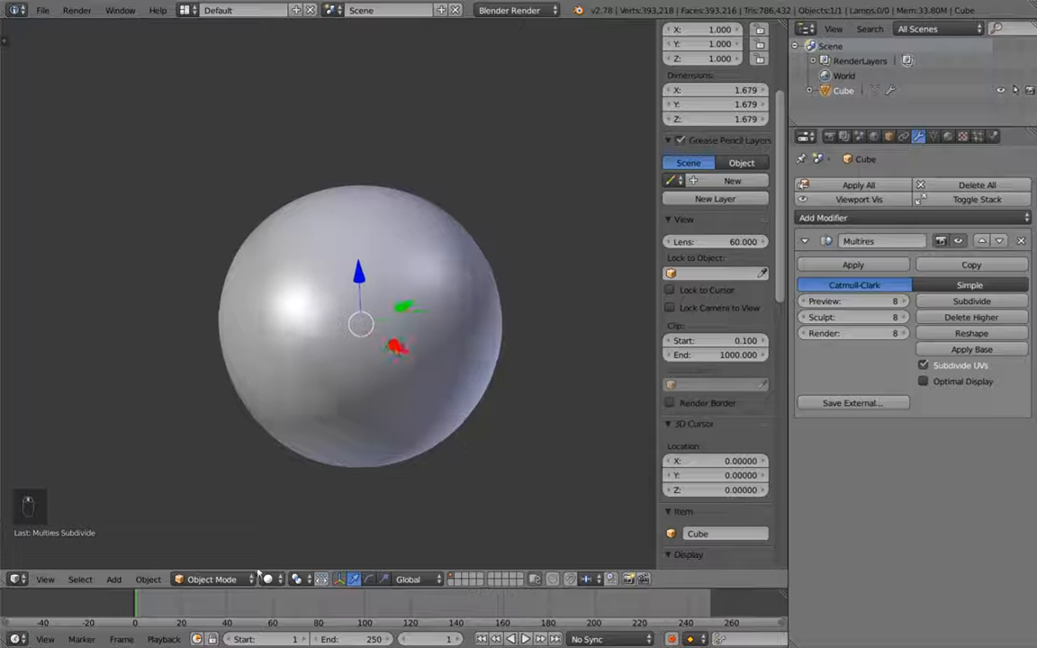
pyautogui.click(273, 578)
pyautogui.click(212, 578)
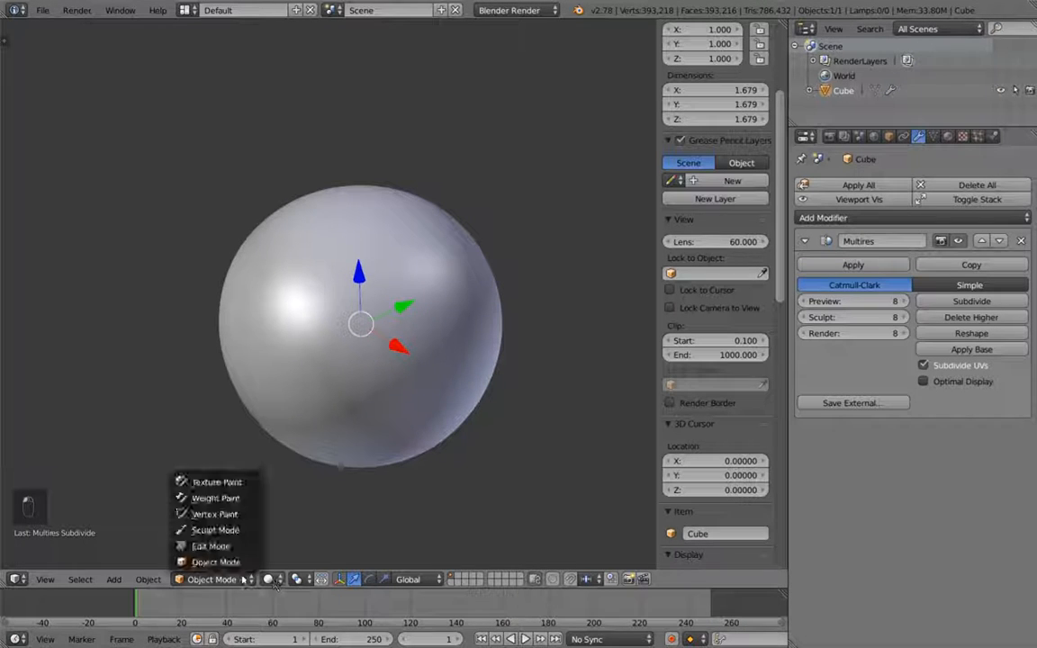
pyautogui.click(227, 533)
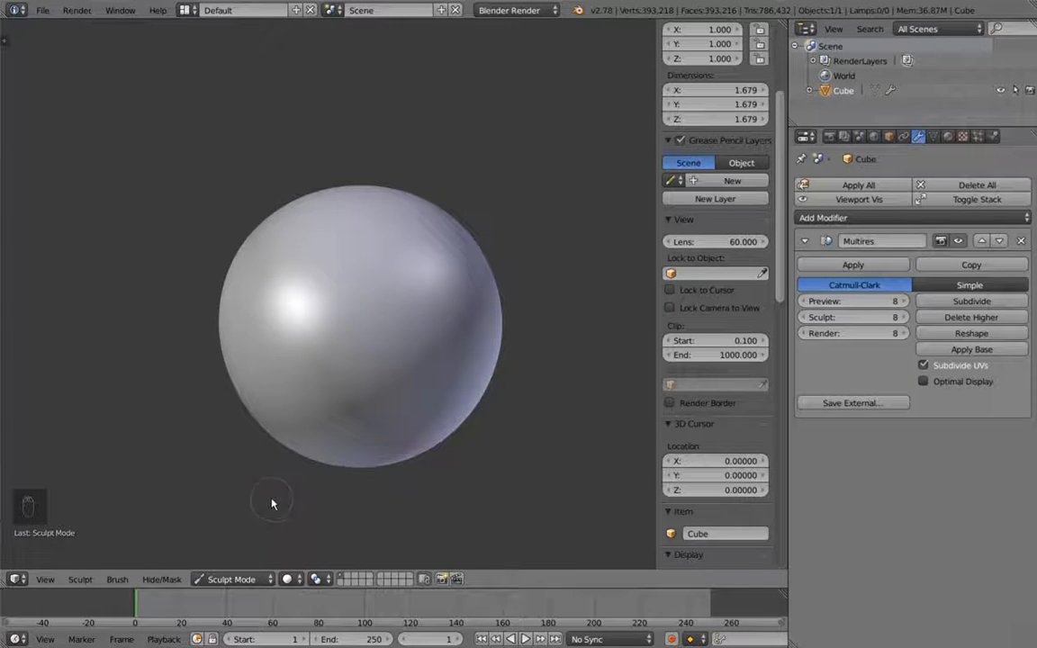
pyautogui.click(229, 579)
pyautogui.press('t')
pyautogui.click(85, 87)
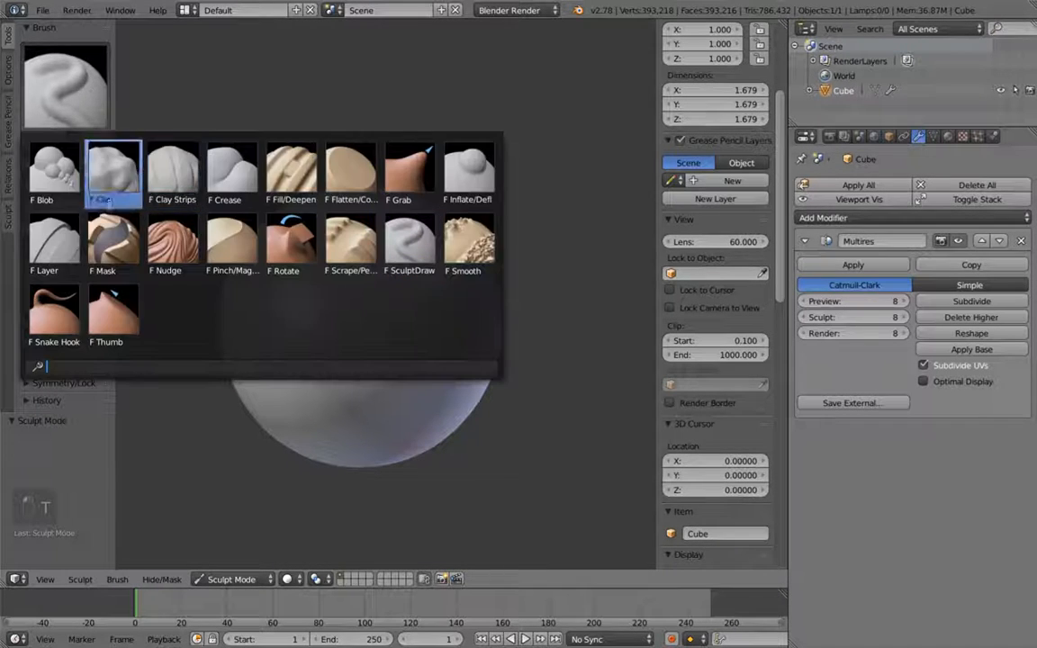
pyautogui.click(47, 173)
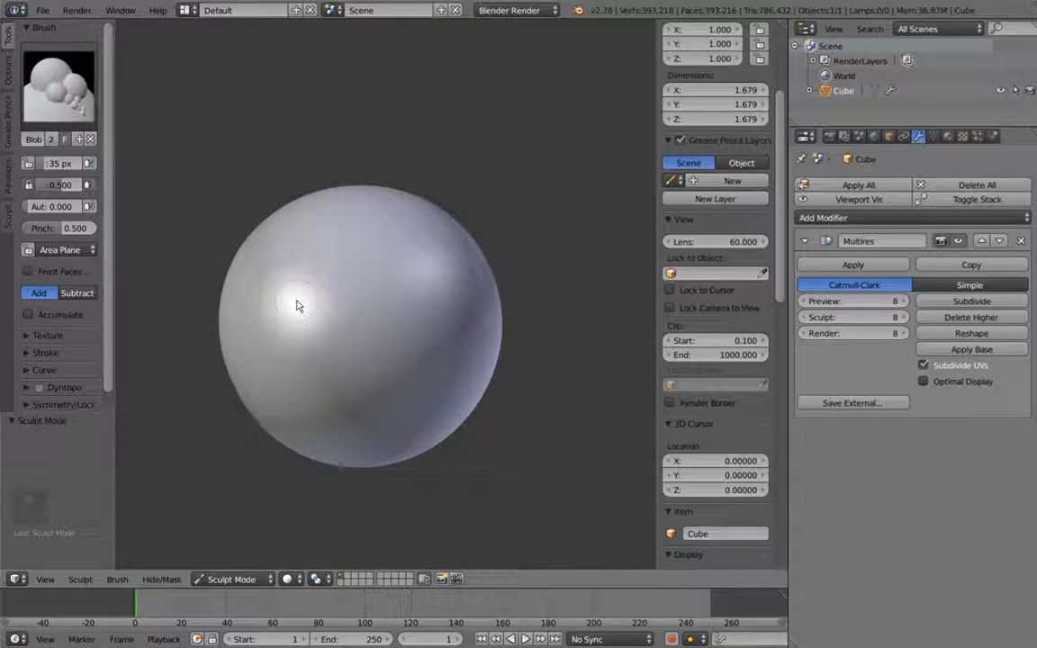
# Set the Blob brush radius to 67 px and sculpt five separate round bumps across the sphere.
pyautogui.press('f')
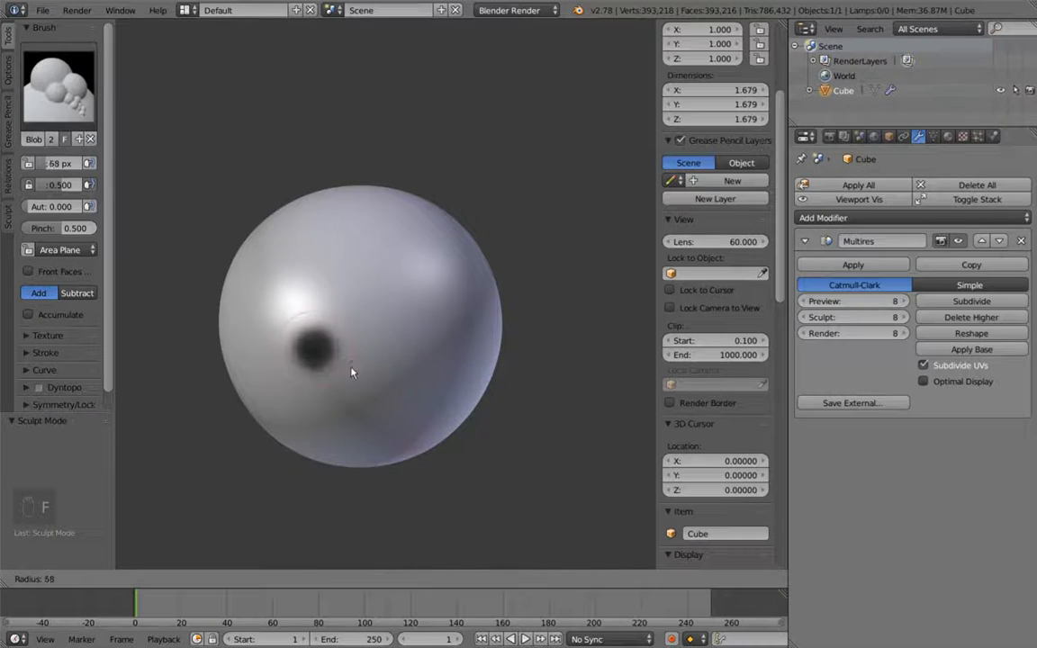
pyautogui.click(351, 399)
pyautogui.moveTo(336, 430); pyautogui.dragTo(363, 506, button='middle')
pyautogui.click(369, 340)
pyautogui.moveTo(369, 339)
pyautogui.mouseDown()
pyautogui.moveTo(377, 343)
pyautogui.moveTo(366, 342)
pyautogui.mouseUp()
pyautogui.moveTo(518, 395); pyautogui.dragTo(439, 369, button='middle')
pyautogui.moveTo(439, 370)
pyautogui.mouseDown()
pyautogui.moveTo(451, 359)
pyautogui.moveTo(474, 370)
pyautogui.moveTo(490, 340)
pyautogui.mouseUp()
pyautogui.moveTo(454, 389)
pyautogui.mouseDown(button='middle')
pyautogui.moveTo(335, 407)
pyautogui.moveTo(308, 426)
pyautogui.moveTo(314, 416)
pyautogui.mouseUp(button='middle')
pyautogui.moveTo(314, 416); pyautogui.dragTo(299, 416)
pyautogui.moveTo(298, 416)
pyautogui.mouseDown(button='middle')
pyautogui.moveTo(240, 527)
pyautogui.moveTo(226, 529)
pyautogui.moveTo(226, 493)
pyautogui.moveTo(197, 473)
pyautogui.moveTo(261, 486)
pyautogui.moveTo(240, 512)
pyautogui.moveTo(236, 490)
pyautogui.moveTo(329, 478)
pyautogui.mouseUp(button='middle')
pyautogui.moveTo(394, 413); pyautogui.dragTo(363, 404)
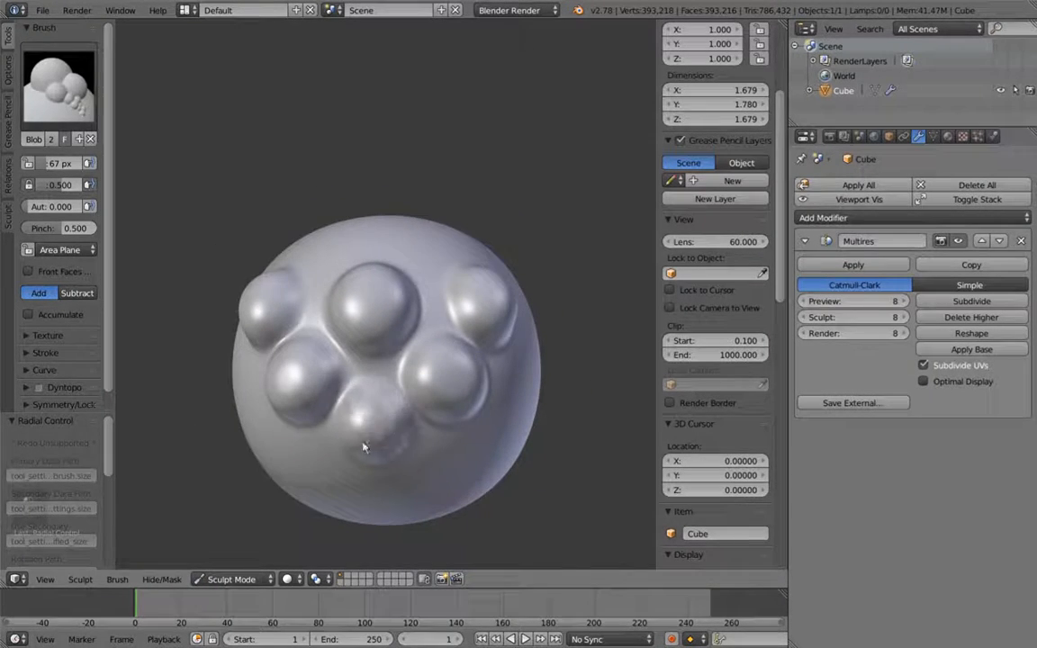
pyautogui.hotkey('ctrl', 'z')
# Set the Blob brush's pinch to 1.000 and sculpt a bump beneath the existing ones.
pyautogui.moveTo(113, 233); pyautogui.dragTo(165, 233)
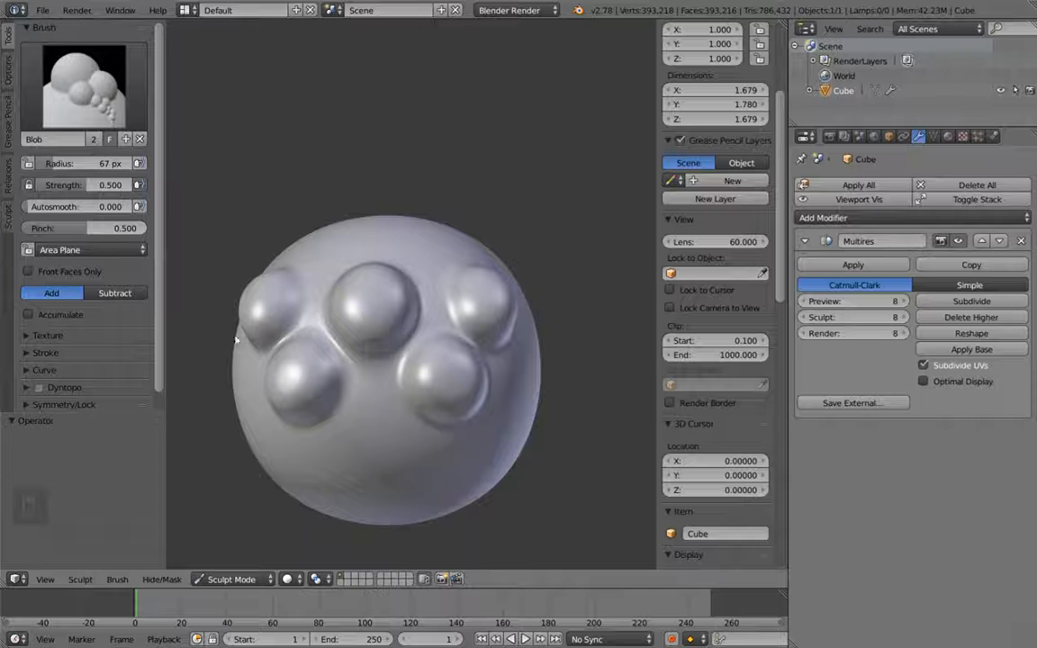
pyautogui.moveTo(88, 231); pyautogui.dragTo(215, 264)
pyautogui.keyDown('shift'); pyautogui.moveTo(393, 396); pyautogui.dragTo(378, 321, button='middle'); pyautogui.keyUp('shift')
pyautogui.moveTo(347, 328)
pyautogui.mouseDown()
pyautogui.moveTo(371, 340)
pyautogui.moveTo(359, 363)
pyautogui.moveTo(340, 359)
pyautogui.moveTo(352, 370)
pyautogui.mouseUp()
# Lower the Multires preview level to 6 and enable Wire and Draw All Edges for the cube.
pyautogui.moveTo(314, 478); pyautogui.dragTo(365, 421, button='middle')
pyautogui.press('z')
pyautogui.press('z')
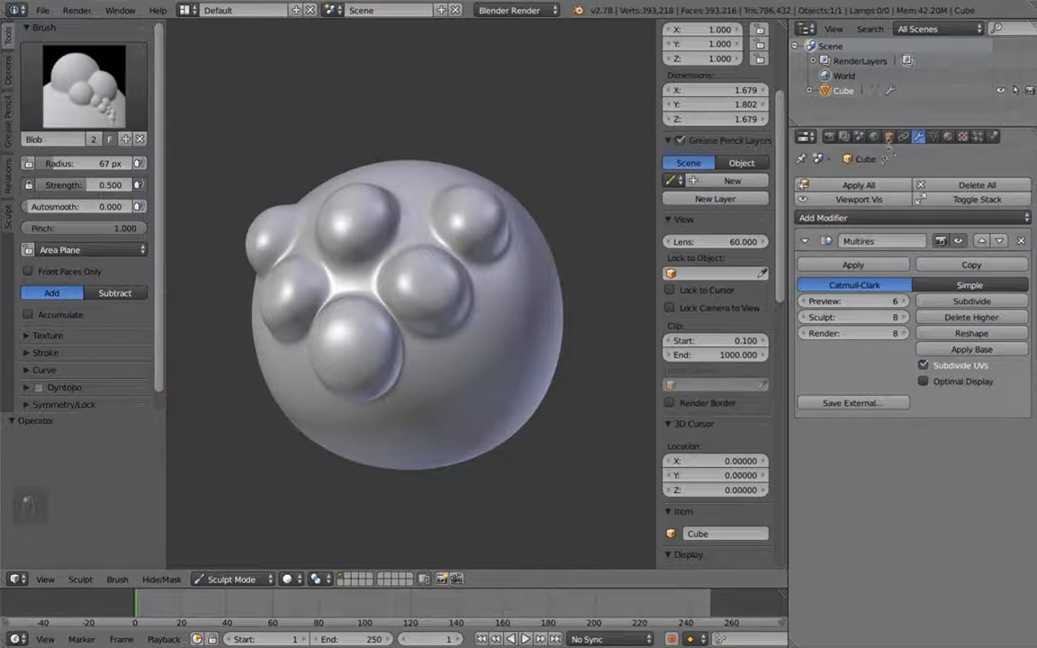
pyautogui.click(888, 137)
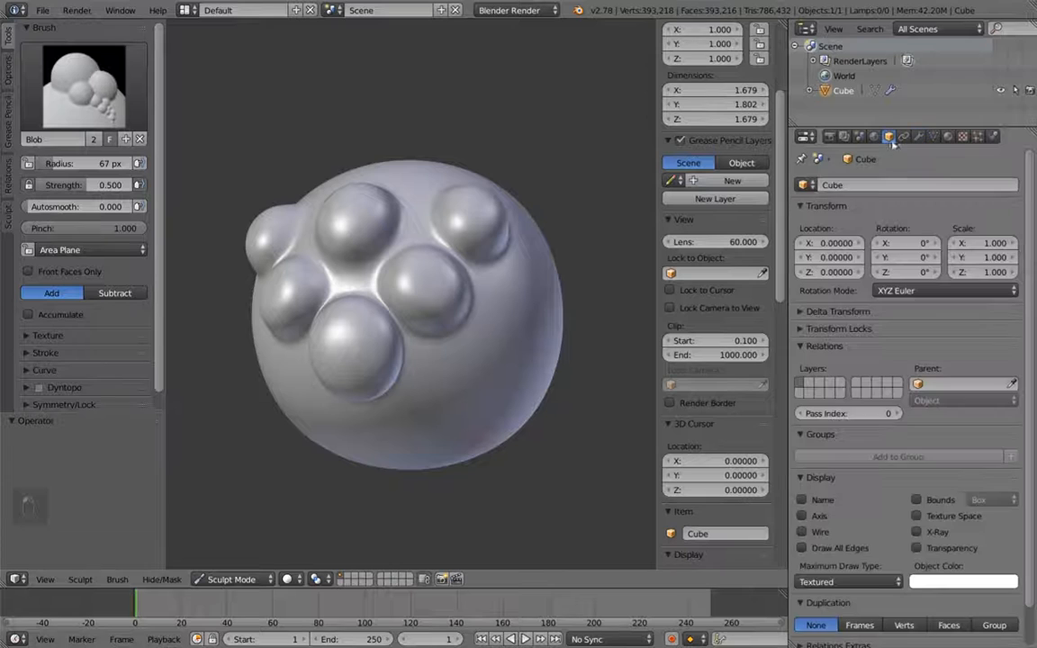
pyautogui.click(820, 546)
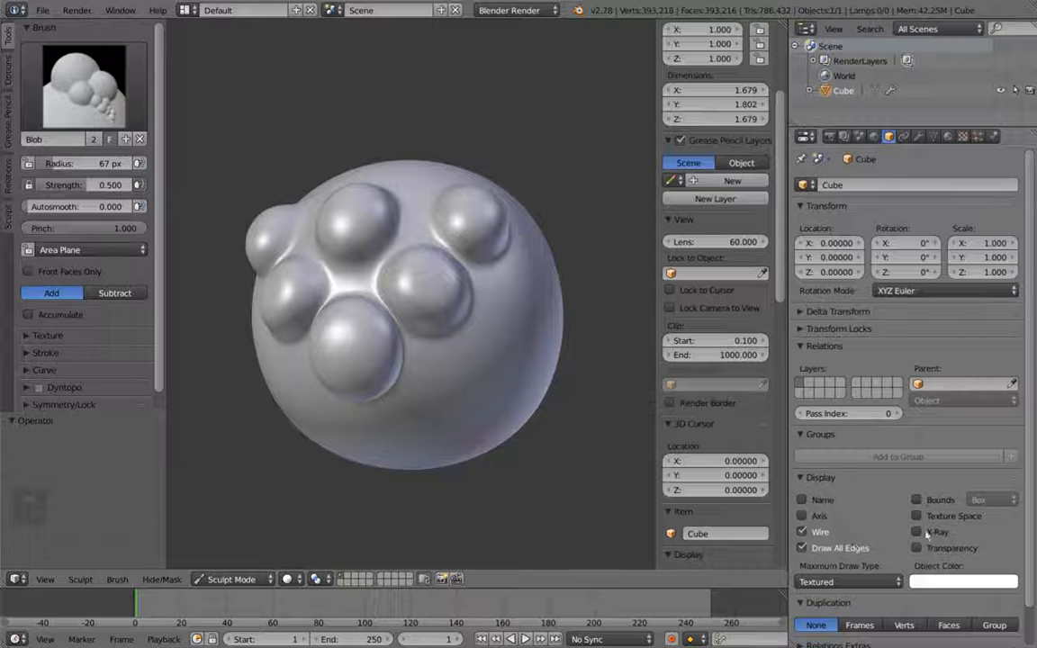
# Return the cube to Object Mode and turn off Only Render in the viewport display.
pyautogui.click(300, 579)
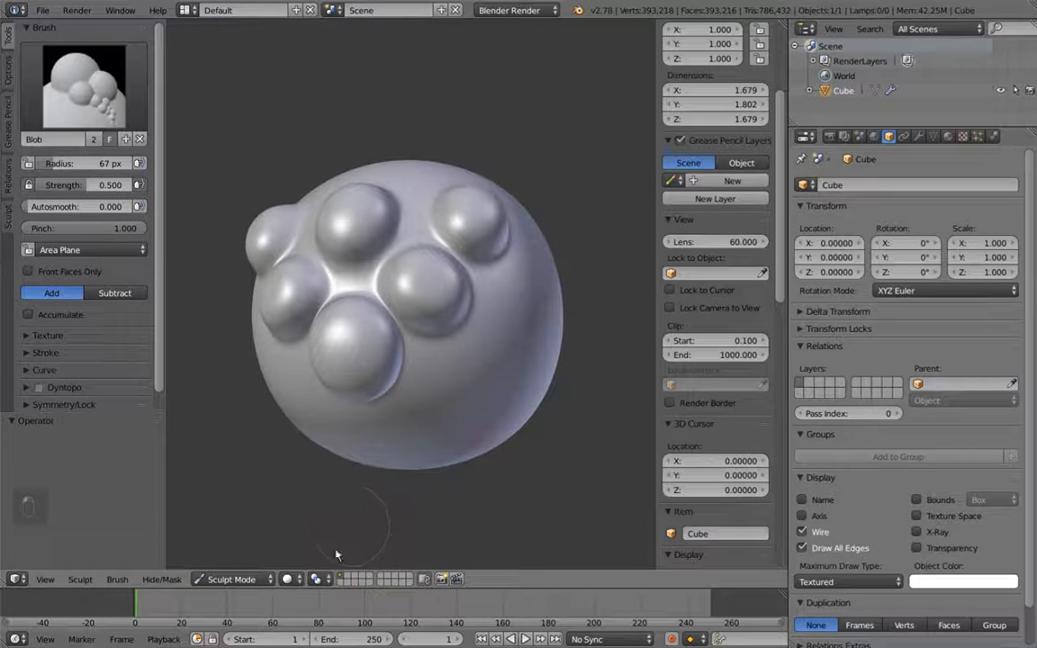
pyautogui.click(311, 578)
pyautogui.click(231, 579)
pyautogui.click(232, 561)
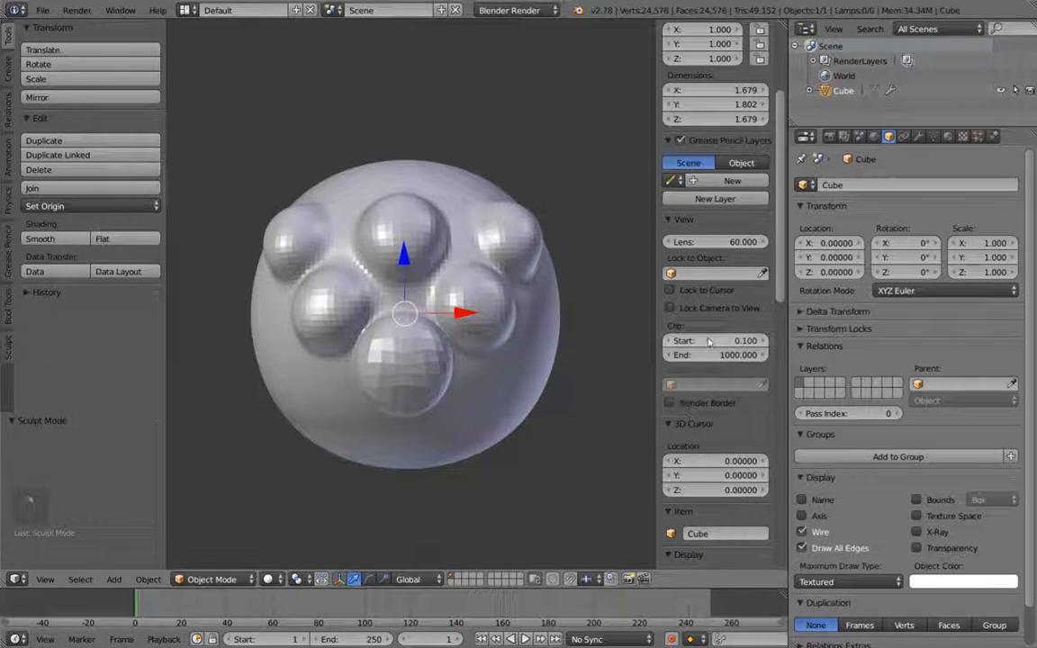
pyautogui.scroll(-5, 702, 450)
pyautogui.click(705, 456)
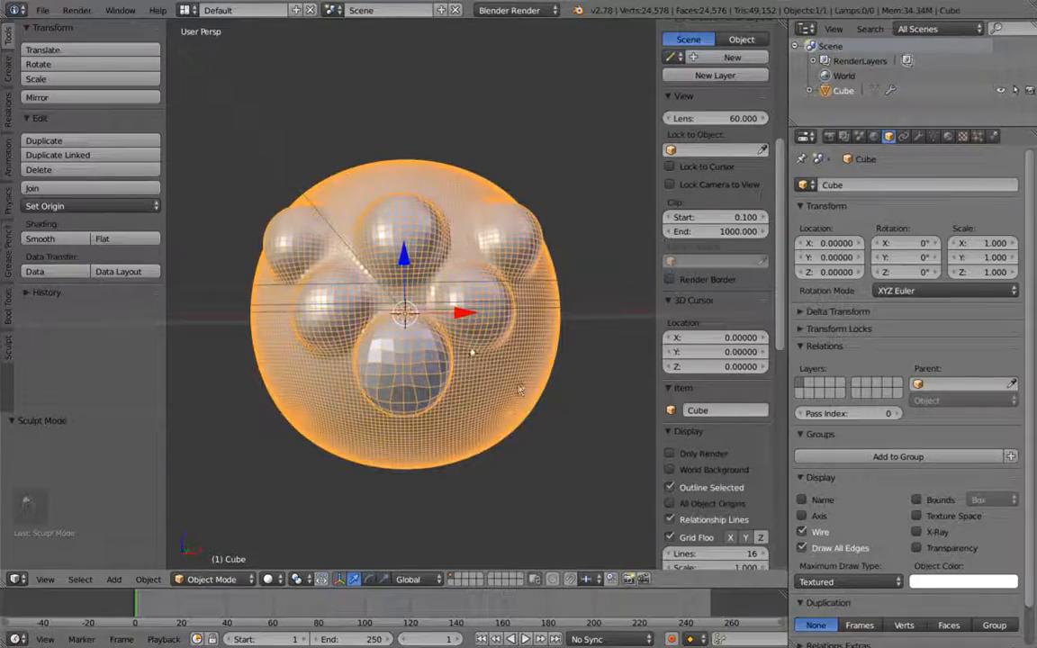
# Switch the cube back to Sculpt Mode and examine the wireframe on the lowest bump.
pyautogui.scroll(1, 462, 330)
pyautogui.moveTo(460, 328)
pyautogui.mouseDown(button='middle')
pyautogui.moveTo(396, 335)
pyautogui.moveTo(444, 340)
pyautogui.moveTo(426, 354)
pyautogui.moveTo(434, 389)
pyautogui.moveTo(414, 363)
pyautogui.moveTo(440, 331)
pyautogui.moveTo(441, 403)
pyautogui.moveTo(388, 475)
pyautogui.mouseUp(button='middle')
pyautogui.scroll(4, 396, 336)
pyautogui.scroll(-1, 388, 338)
pyautogui.click(235, 578)
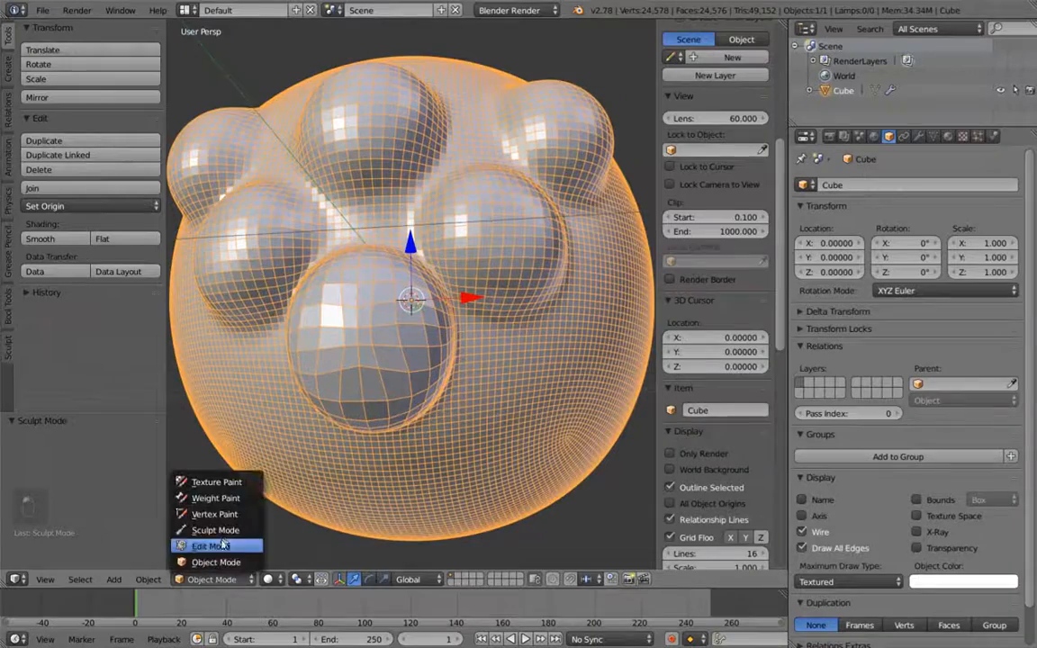
pyautogui.click(207, 525)
pyautogui.scroll(2, 378, 396)
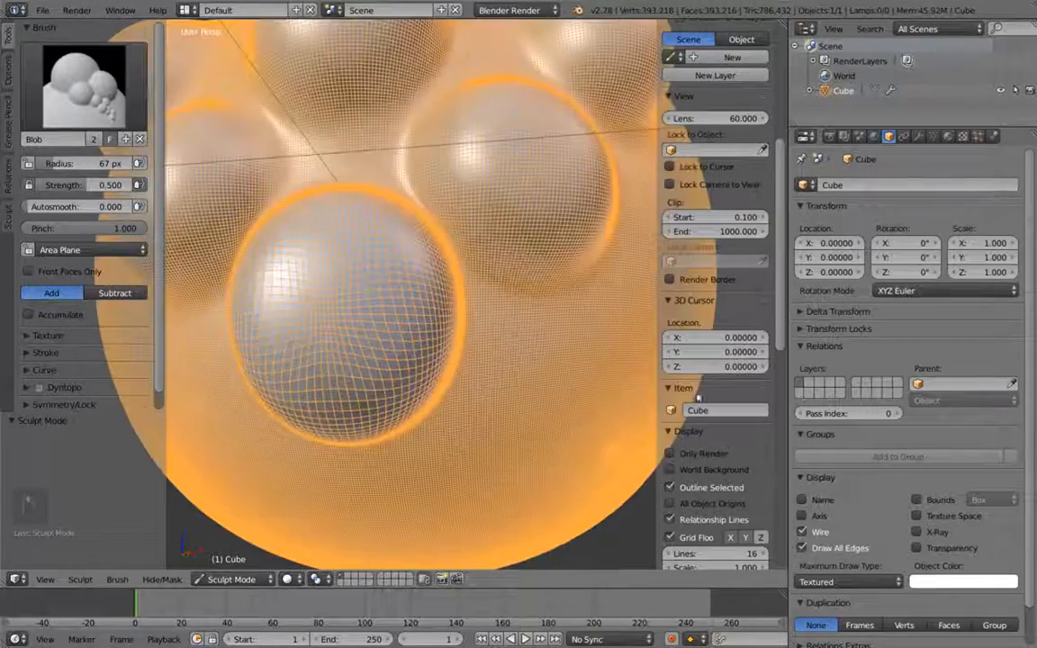
pyautogui.scroll(-1, 530, 380)
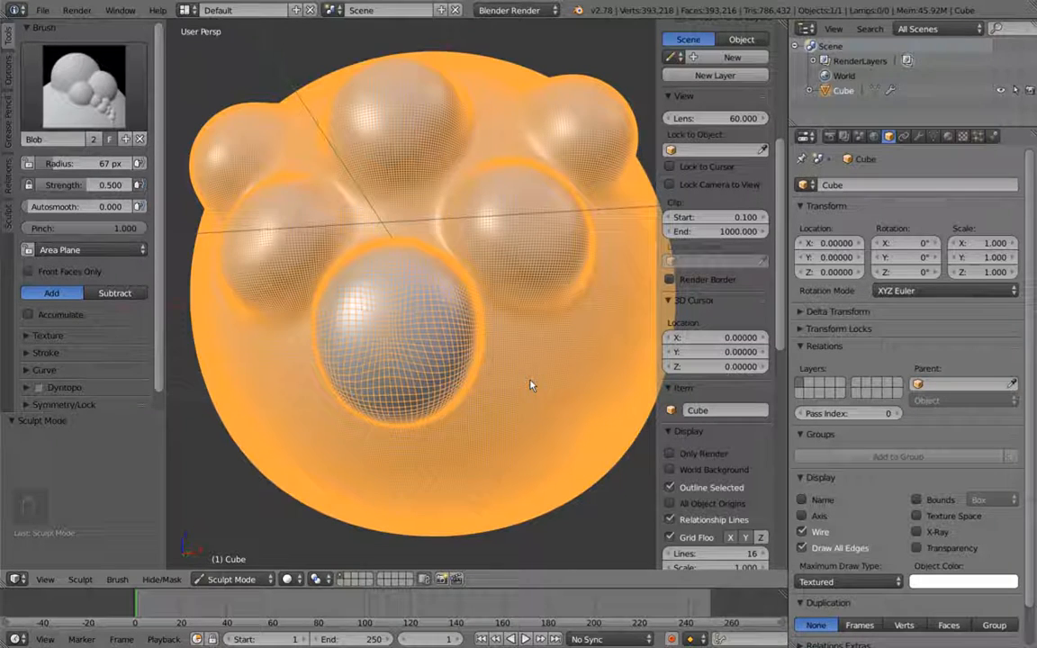
# Set the Blob brush radius to 86 px, sculpt more bumps beside the lowest one and examine the stretched mesh between them.
pyautogui.press('f')
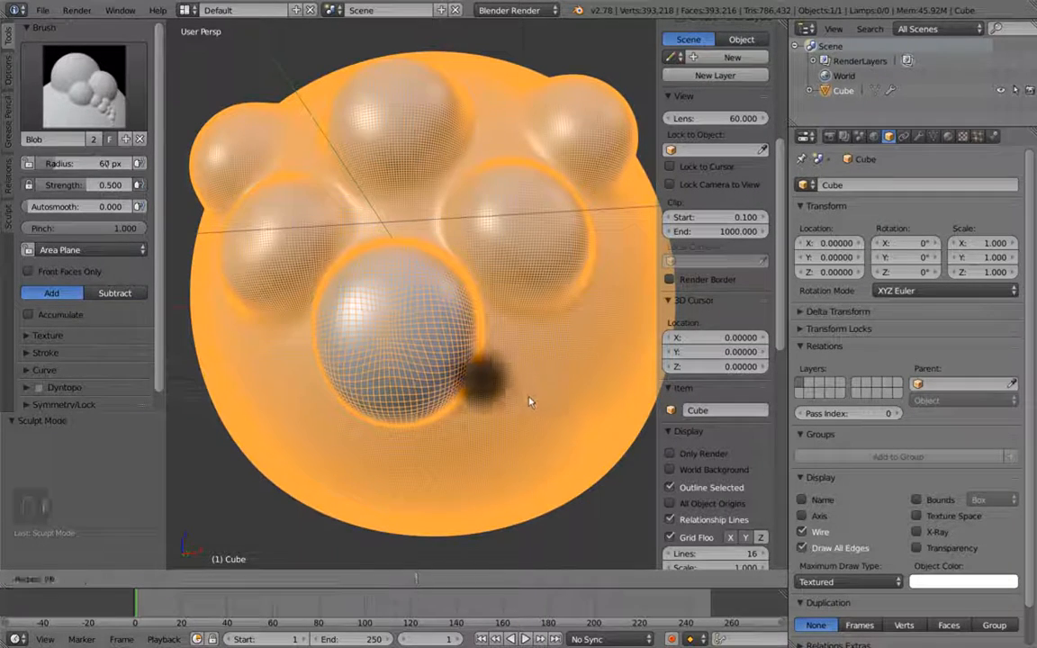
pyautogui.click(536, 393)
pyautogui.moveTo(526, 365)
pyautogui.mouseDown()
pyautogui.moveTo(537, 384)
pyautogui.moveTo(545, 358)
pyautogui.moveTo(530, 398)
pyautogui.moveTo(541, 393)
pyautogui.moveTo(518, 413)
pyautogui.mouseUp()
pyautogui.moveTo(481, 454); pyautogui.dragTo(470, 418, button='middle')
pyautogui.moveTo(470, 418); pyautogui.dragTo(474, 405)
pyautogui.moveTo(474, 405)
pyautogui.mouseDown(button='middle')
pyautogui.moveTo(419, 450)
pyautogui.moveTo(446, 348)
pyautogui.moveTo(477, 304)
pyautogui.mouseUp(button='middle')
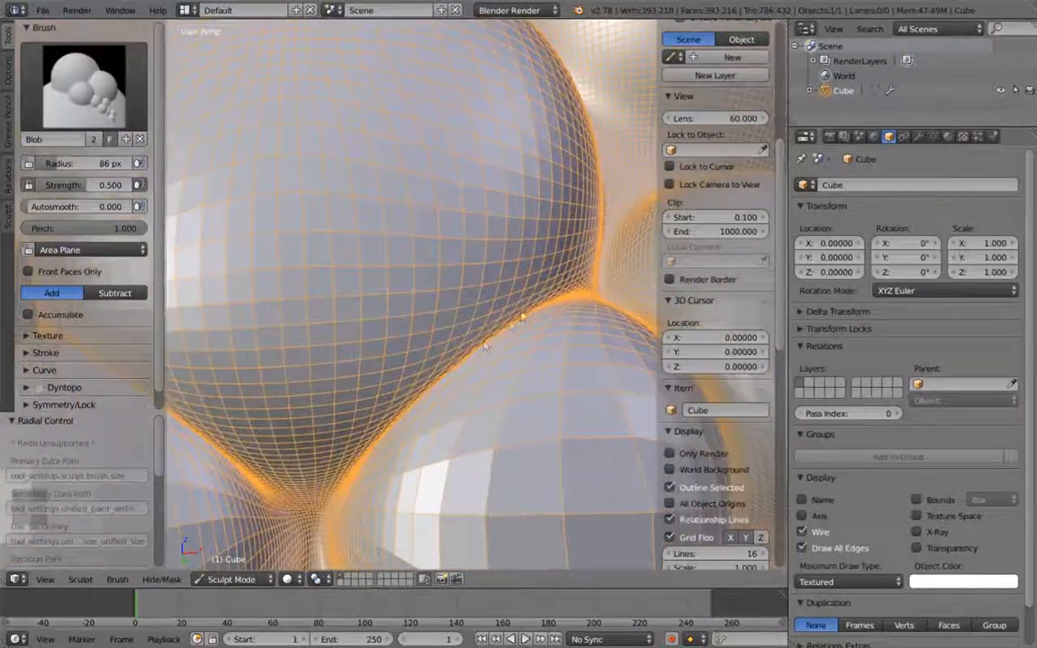
pyautogui.moveTo(608, 236); pyautogui.dragTo(609, 296, button='middle')
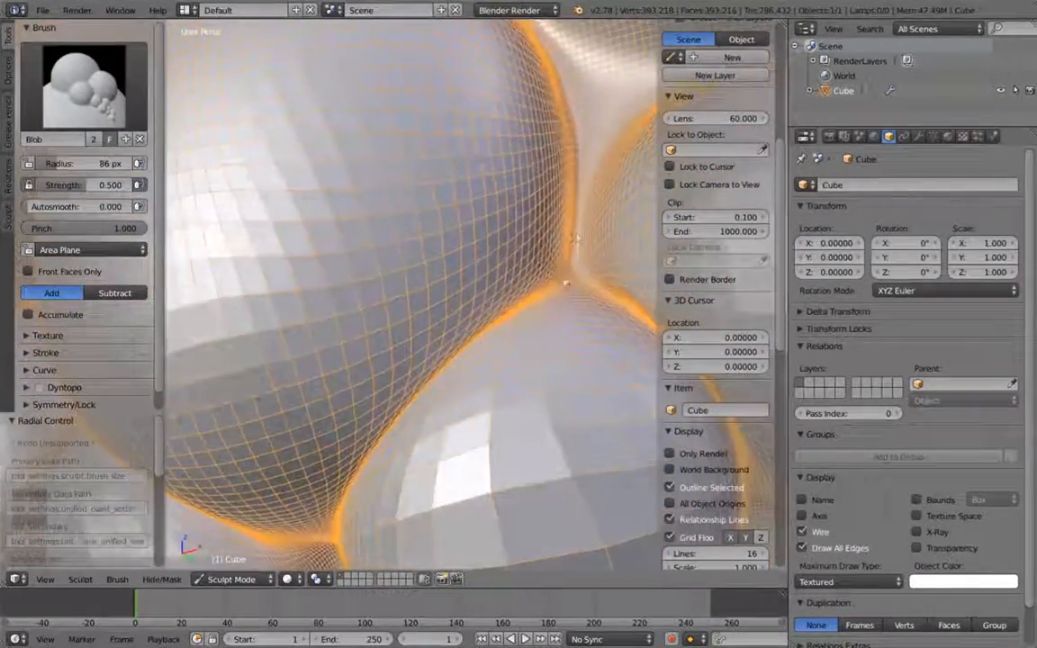
# Sculpt a small bump in the gap beside the large lower bump and more bumps along the row below with the Blob brush.
pyautogui.moveTo(593, 275)
pyautogui.mouseDown()
pyautogui.moveTo(574, 263)
pyautogui.moveTo(561, 271)
pyautogui.moveTo(571, 277)
pyautogui.mouseUp()
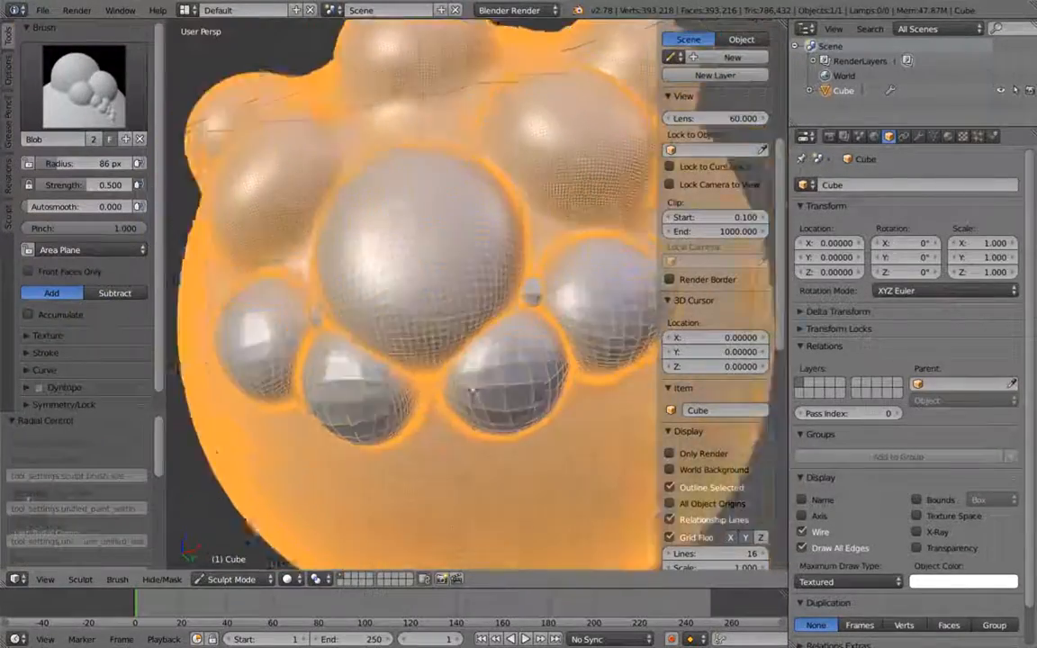
pyautogui.moveTo(471, 391); pyautogui.dragTo(439, 389, button='middle')
pyautogui.keyDown('shift'); pyautogui.moveTo(339, 337); pyautogui.dragTo(360, 281, button='middle'); pyautogui.keyUp('shift')
pyautogui.moveTo(315, 336)
pyautogui.mouseDown()
pyautogui.moveTo(326, 361)
pyautogui.moveTo(338, 360)
pyautogui.moveTo(342, 402)
pyautogui.mouseUp()
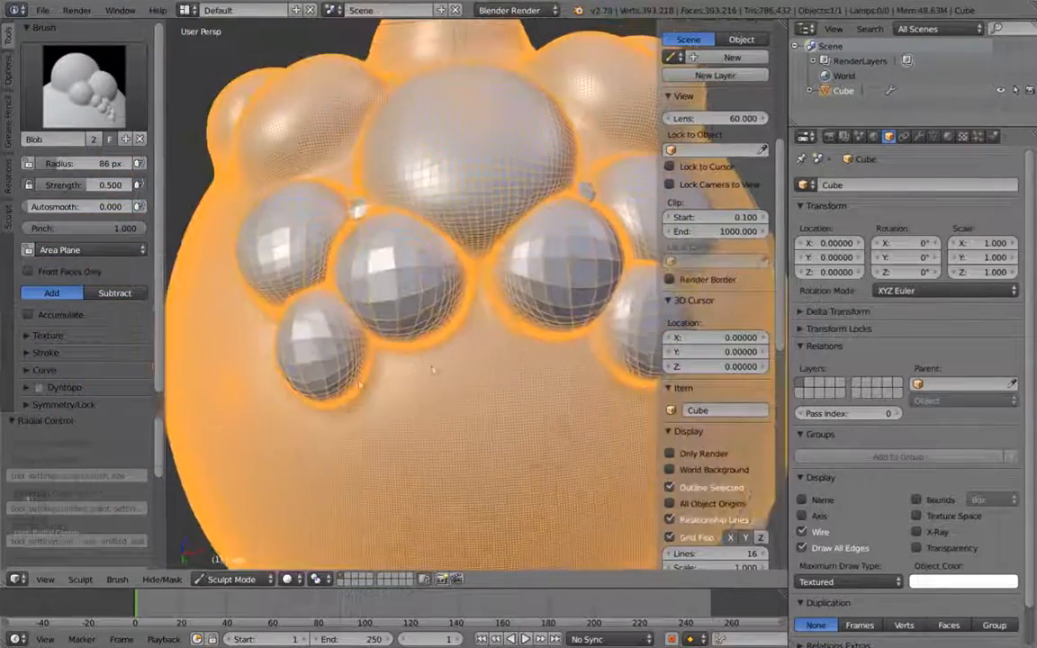
pyautogui.moveTo(382, 360); pyautogui.dragTo(389, 360)
# Set the Blob brush Pinch to 0.510 and sculpt a bump at the centre of the lowest row.
pyautogui.moveTo(112, 228); pyautogui.dragTo(59, 234)
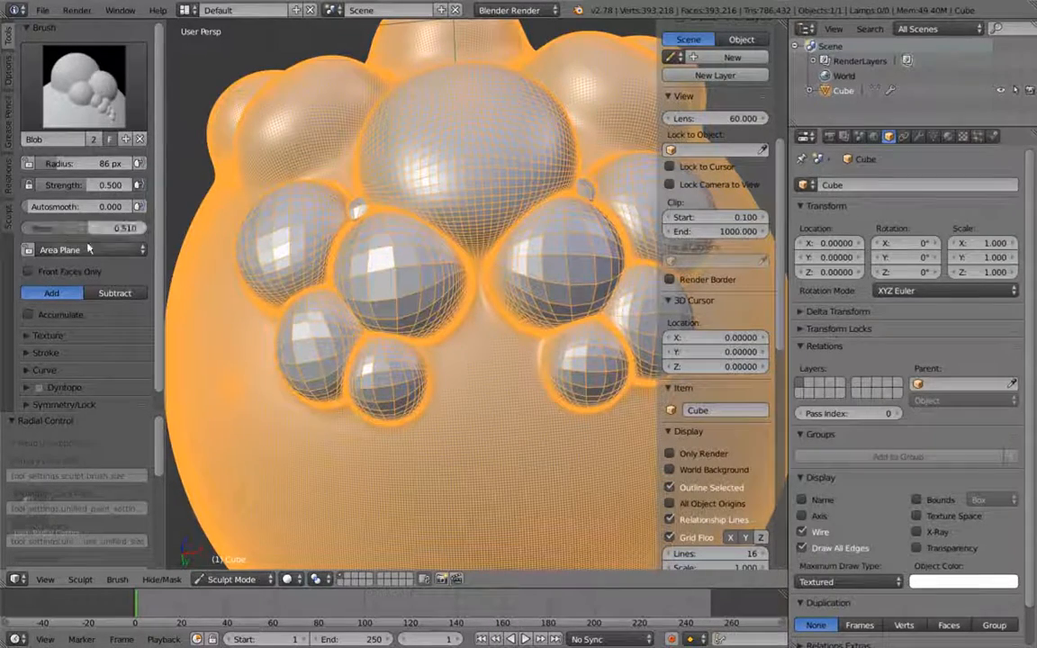
pyautogui.moveTo(486, 362)
pyautogui.mouseDown()
pyautogui.moveTo(461, 385)
pyautogui.moveTo(450, 342)
pyautogui.moveTo(423, 364)
pyautogui.moveTo(459, 356)
pyautogui.moveTo(503, 378)
pyautogui.moveTo(490, 385)
pyautogui.mouseUp()
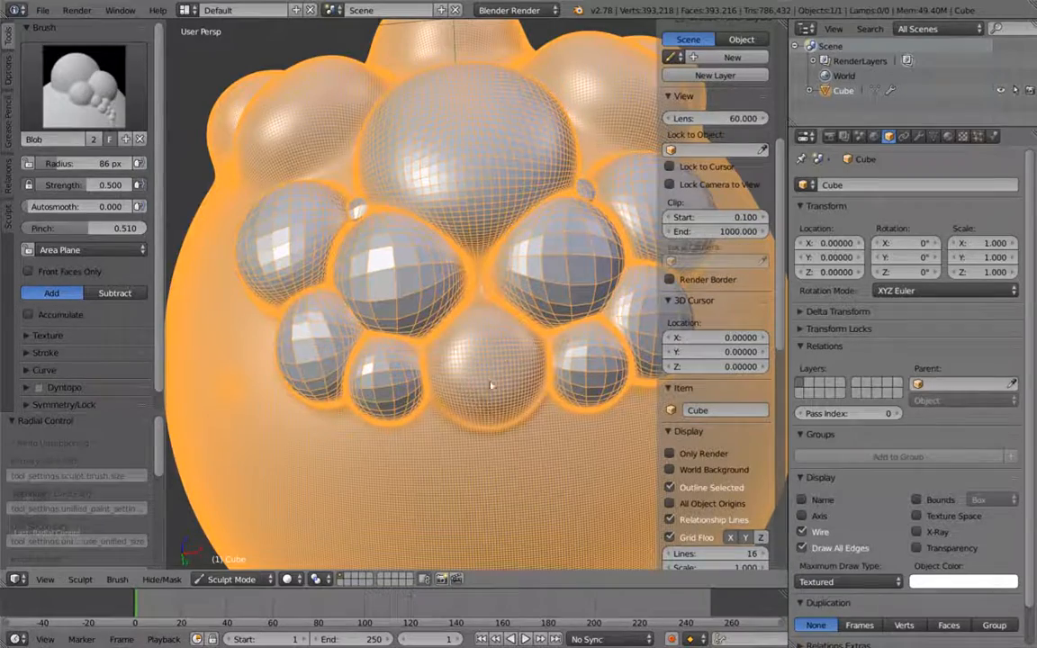
pyautogui.moveTo(479, 374)
pyautogui.mouseDown(button='middle')
pyautogui.moveTo(428, 331)
pyautogui.moveTo(523, 363)
pyautogui.moveTo(466, 343)
pyautogui.moveTo(465, 396)
pyautogui.moveTo(434, 271)
pyautogui.moveTo(389, 308)
pyautogui.mouseUp(button='middle')
pyautogui.scroll(-6, 434, 271)
pyautogui.scroll(3, 389, 308)
pyautogui.moveTo(553, 358)
pyautogui.mouseDown(button='middle')
pyautogui.moveTo(505, 324)
pyautogui.moveTo(451, 314)
pyautogui.mouseUp(button='middle')
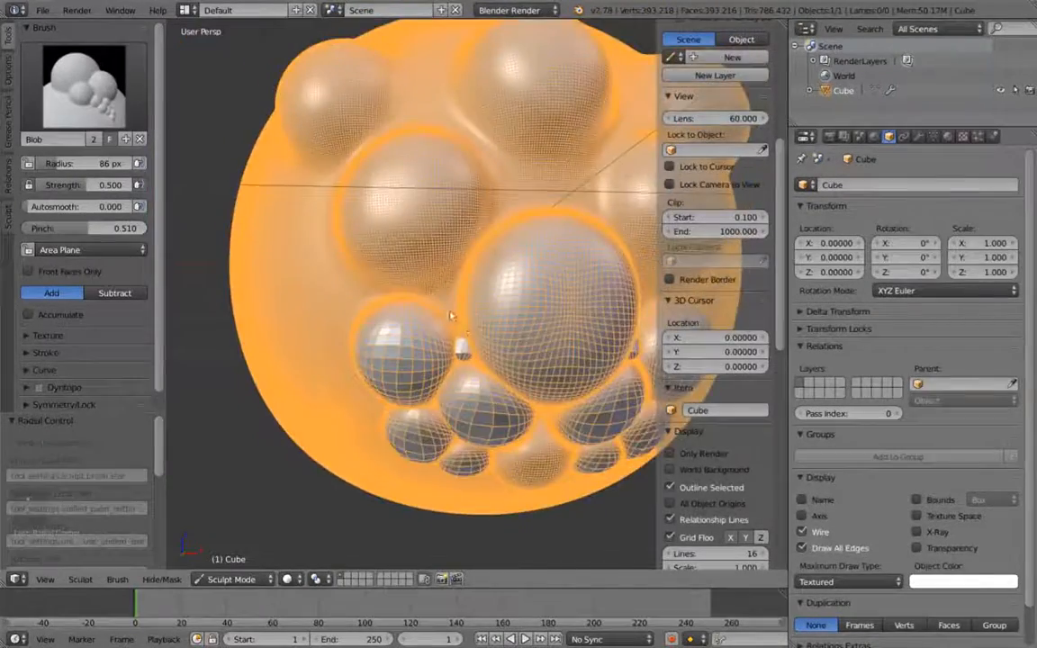
# Set the Blob brush Pinch to 1.000 and sculpt a bump in the gap between the large central bump and its neighbours.
pyautogui.scroll(3, 451, 315)
pyautogui.moveTo(103, 227); pyautogui.dragTo(332, 273)
pyautogui.moveTo(438, 319); pyautogui.dragTo(429, 316)
pyautogui.moveTo(422, 286); pyautogui.dragTo(434, 283)
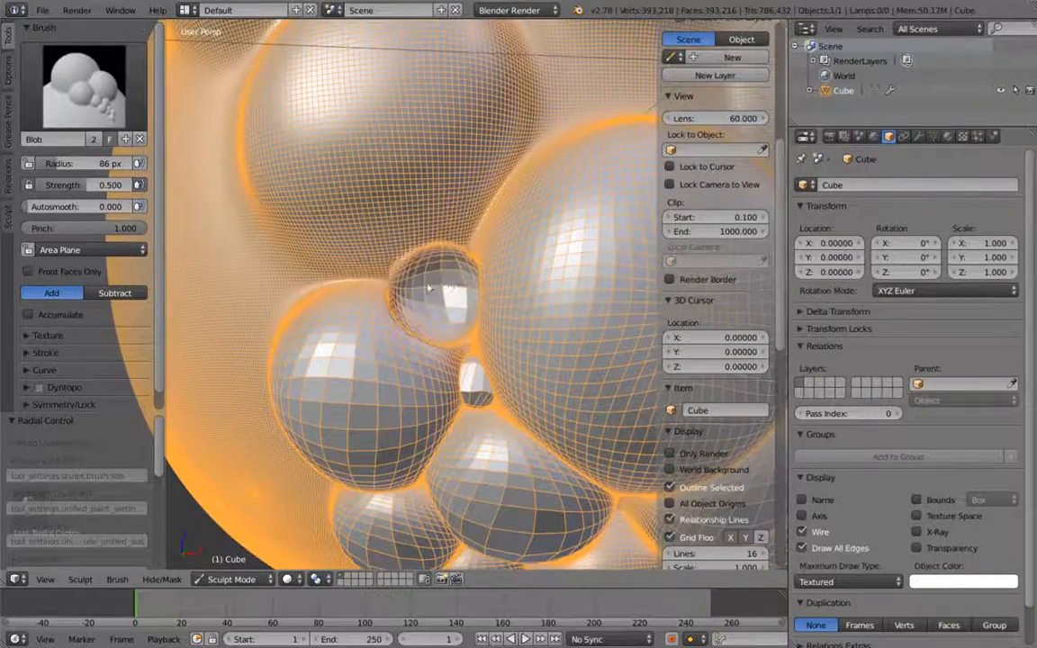
pyautogui.moveTo(450, 320); pyautogui.dragTo(412, 356, button='middle')
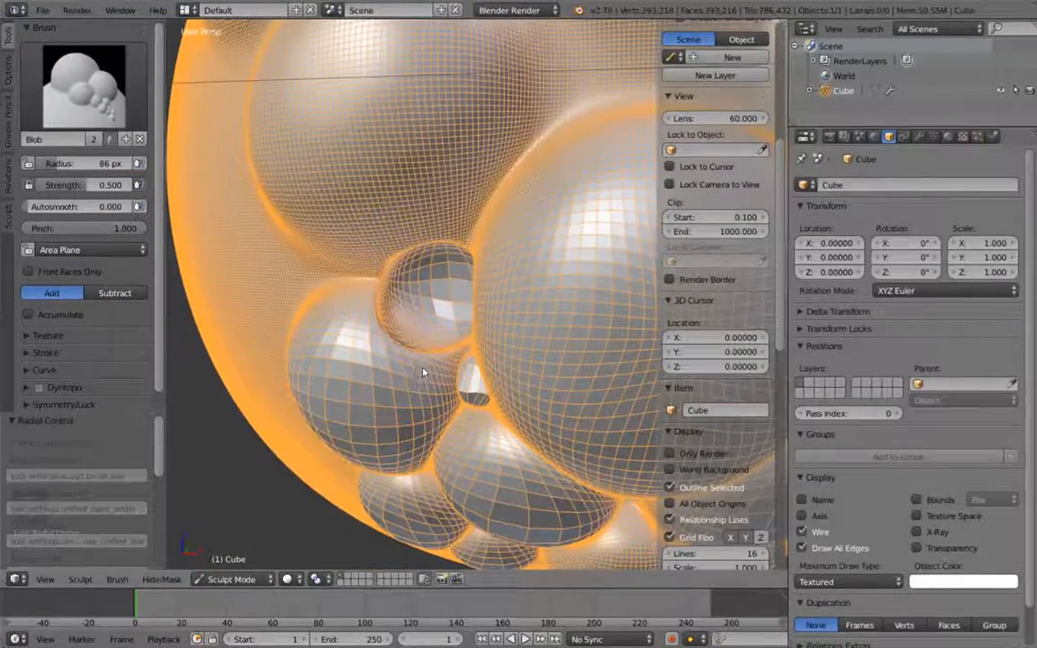
pyautogui.moveTo(465, 349); pyautogui.dragTo(432, 356, button='middle')
# Set the Blob brush radius to 124 px, try strokes on the small bump in the gap and undo them.
pyautogui.press('n')
pyautogui.moveTo(348, 338)
pyautogui.mouseDown(button='middle')
pyautogui.moveTo(394, 301)
pyautogui.moveTo(437, 306)
pyautogui.moveTo(380, 299)
pyautogui.mouseUp(button='middle')
pyautogui.scroll(4, 437, 306)
pyautogui.press('f')
pyautogui.click(387, 343)
pyautogui.moveTo(356, 277)
pyautogui.mouseDown()
pyautogui.moveTo(386, 307)
pyautogui.moveTo(374, 304)
pyautogui.mouseUp()
pyautogui.hotkey('ctrl', 'z')
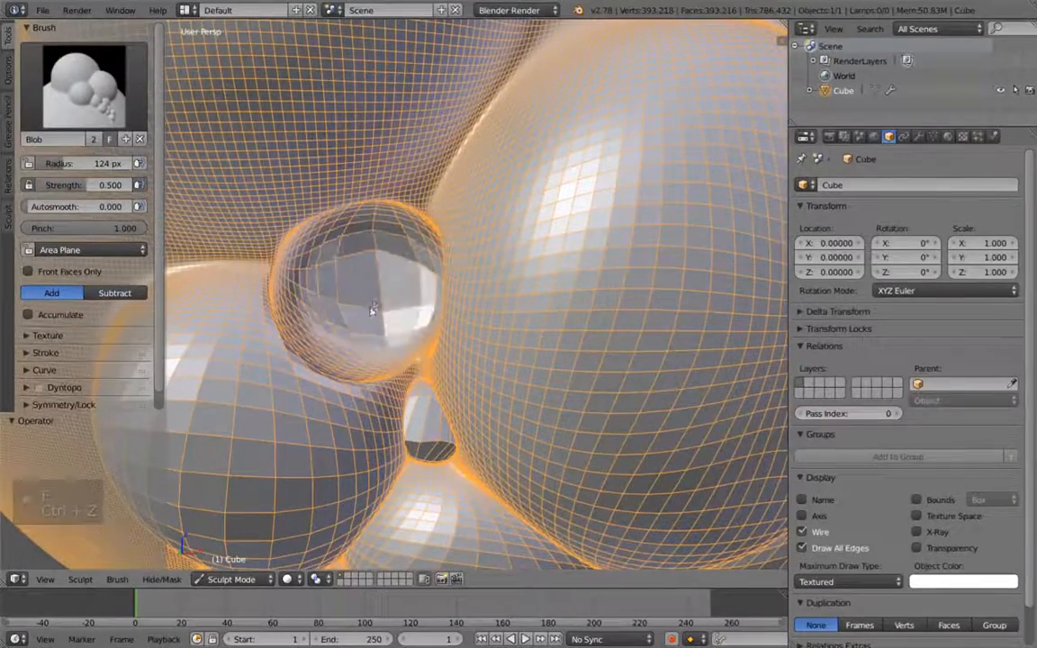
pyautogui.hotkey('ctrl', 'z')
pyautogui.moveTo(340, 283)
pyautogui.mouseDown(button='middle')
pyautogui.moveTo(377, 254)
pyautogui.moveTo(347, 288)
pyautogui.mouseUp(button='middle')
pyautogui.moveTo(317, 258); pyautogui.dragTo(328, 266)
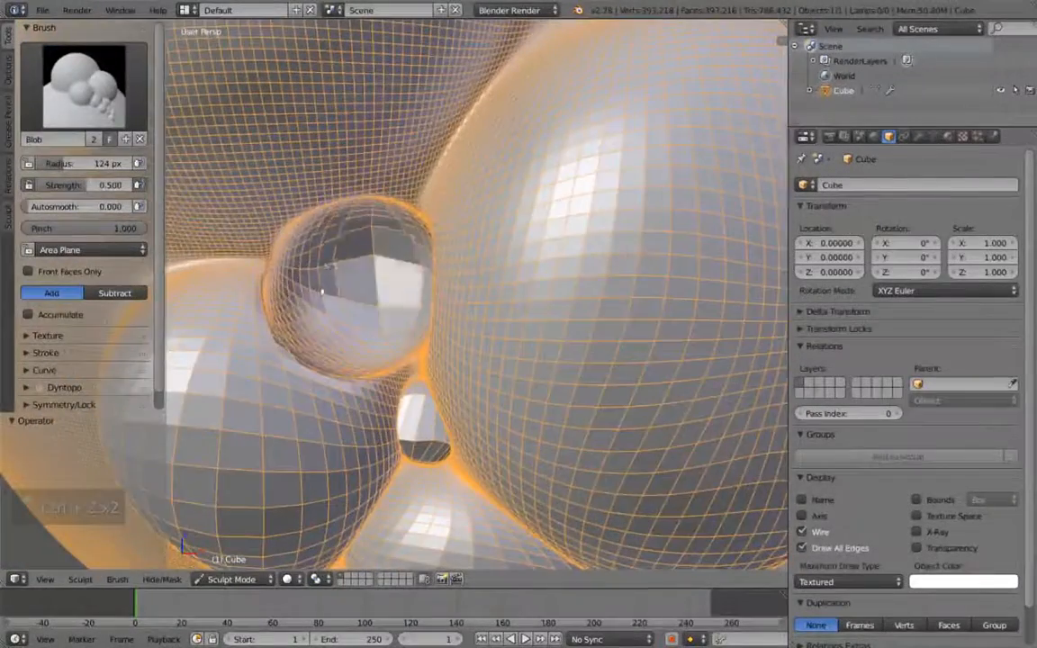
pyautogui.hotkey('ctrl', 'z')
# Inflate the side of the small bump in the gap with the Blob brush and examine its stretched polygons.
pyautogui.moveTo(321, 290)
pyautogui.mouseDown(button='middle')
pyautogui.moveTo(398, 304)
pyautogui.moveTo(404, 321)
pyautogui.moveTo(459, 312)
pyautogui.moveTo(329, 358)
pyautogui.moveTo(268, 292)
pyautogui.moveTo(252, 201)
pyautogui.moveTo(261, 225)
pyautogui.mouseUp(button='middle')
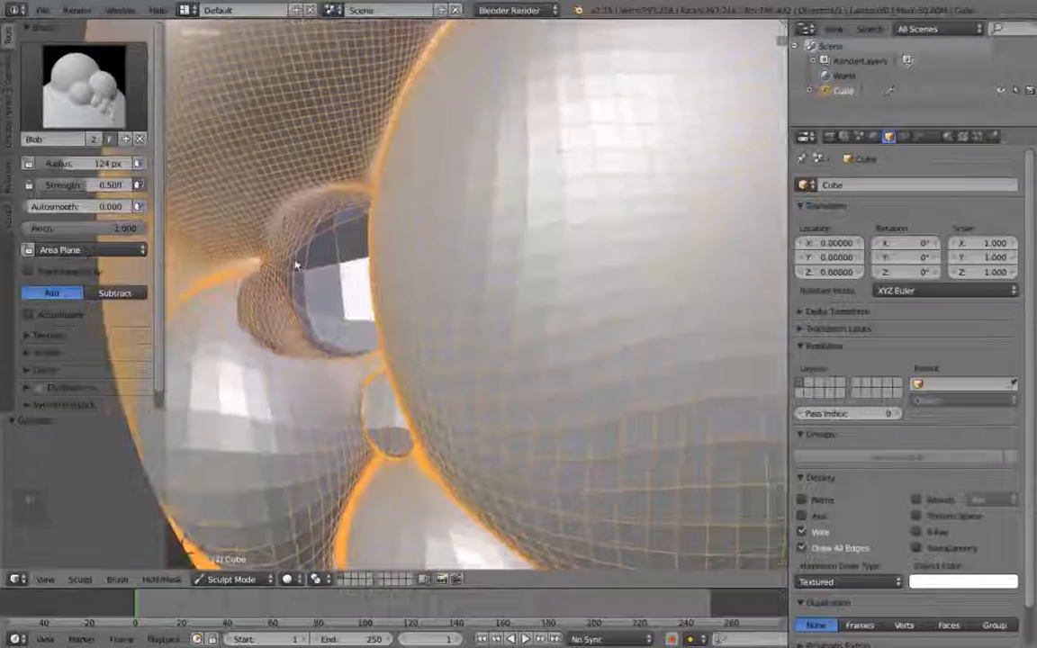
pyautogui.moveTo(281, 302)
pyautogui.mouseDown()
pyautogui.moveTo(225, 286)
pyautogui.moveTo(202, 239)
pyautogui.moveTo(261, 225)
pyautogui.moveTo(260, 258)
pyautogui.mouseUp()
pyautogui.moveTo(296, 254)
pyautogui.mouseDown(button='middle')
pyautogui.moveTo(301, 219)
pyautogui.moveTo(320, 197)
pyautogui.moveTo(261, 273)
pyautogui.moveTo(263, 224)
pyautogui.moveTo(274, 284)
pyautogui.moveTo(242, 238)
pyautogui.mouseUp(button='middle')
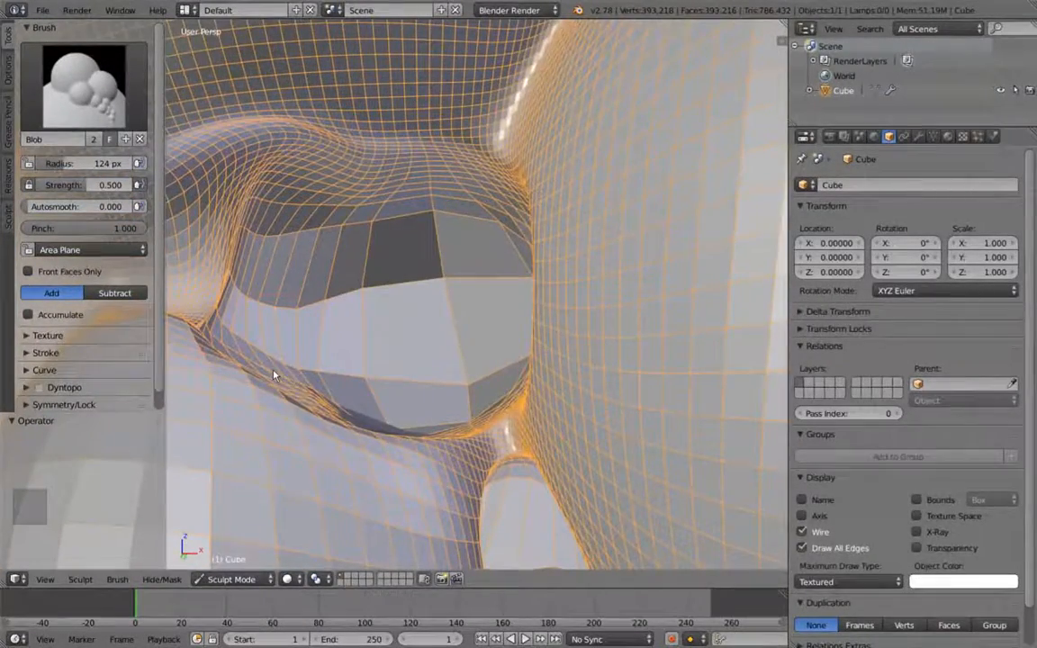
pyautogui.scroll(-6, 486, 326)
pyautogui.moveTo(526, 324); pyautogui.dragTo(527, 352, button='middle')
# Switch the cube to Object Mode and undo the bumps and wireframe display back to the smooth sphere.
pyautogui.click(234, 579)
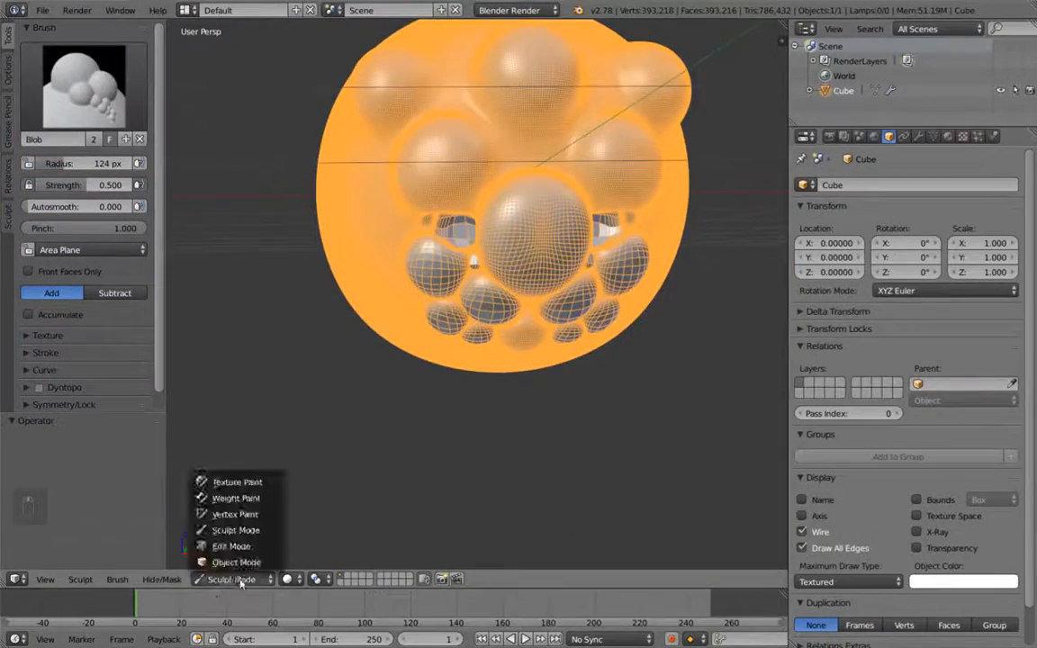
pyautogui.click(266, 563)
pyautogui.hotkey('ctrl', 'z')
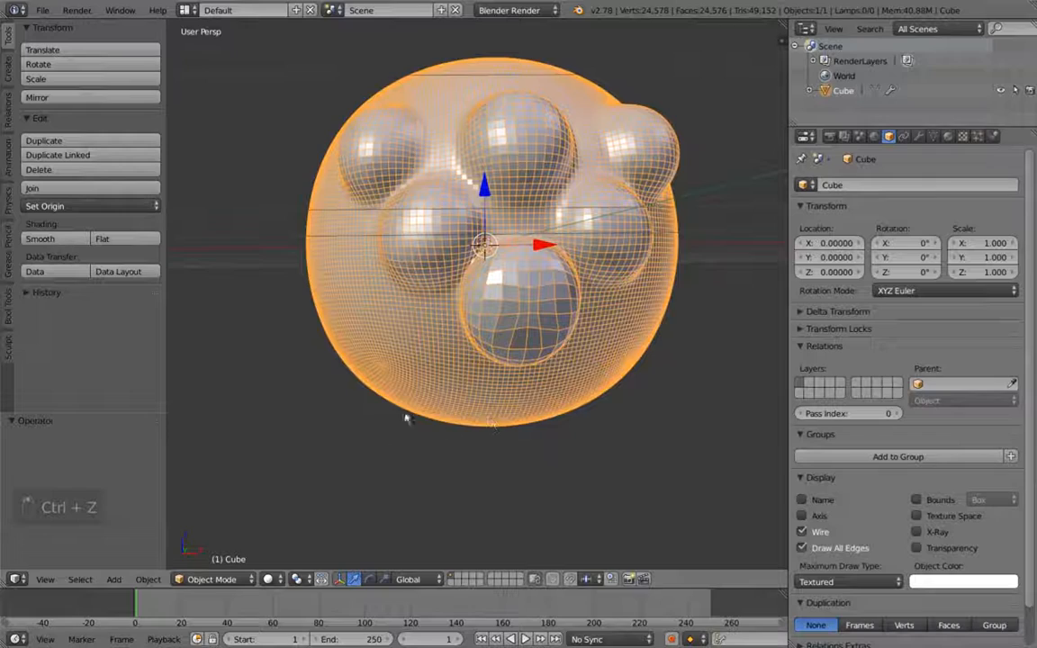
pyautogui.press('z')
pyautogui.press('z')
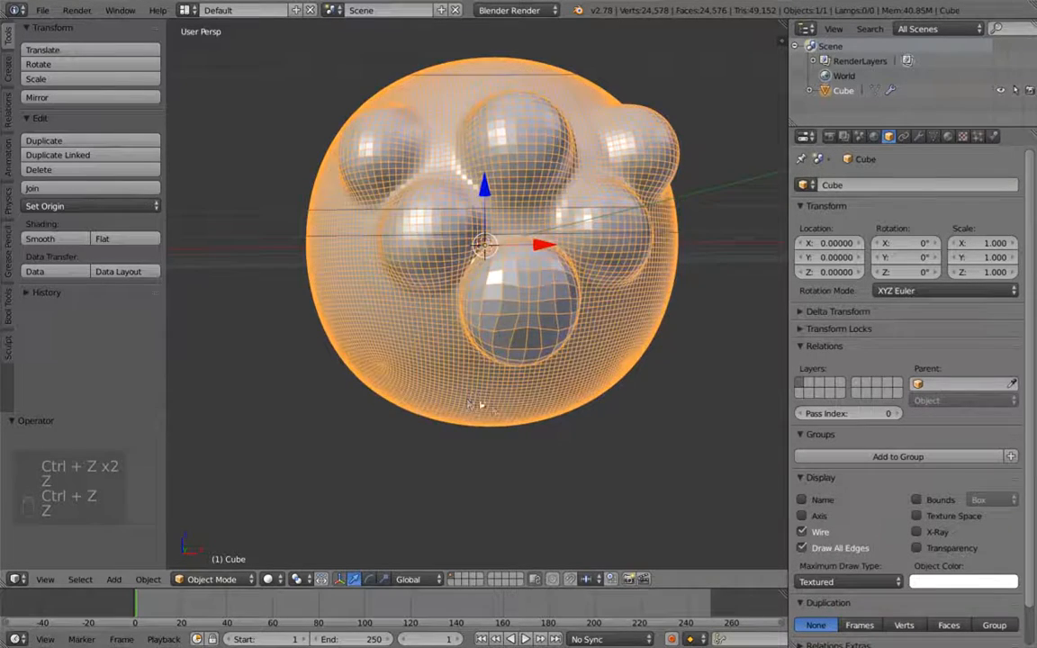
pyautogui.hotkey('ctrl', 'z')
pyautogui.hotkey('ctrl', 'z')
pyautogui.hotkey('ctrl', 'z')
# Return the cube to Sculpt Mode and show its Multires modifier settings, undoing a test stroke made with SculptDraw.
pyautogui.click(231, 581)
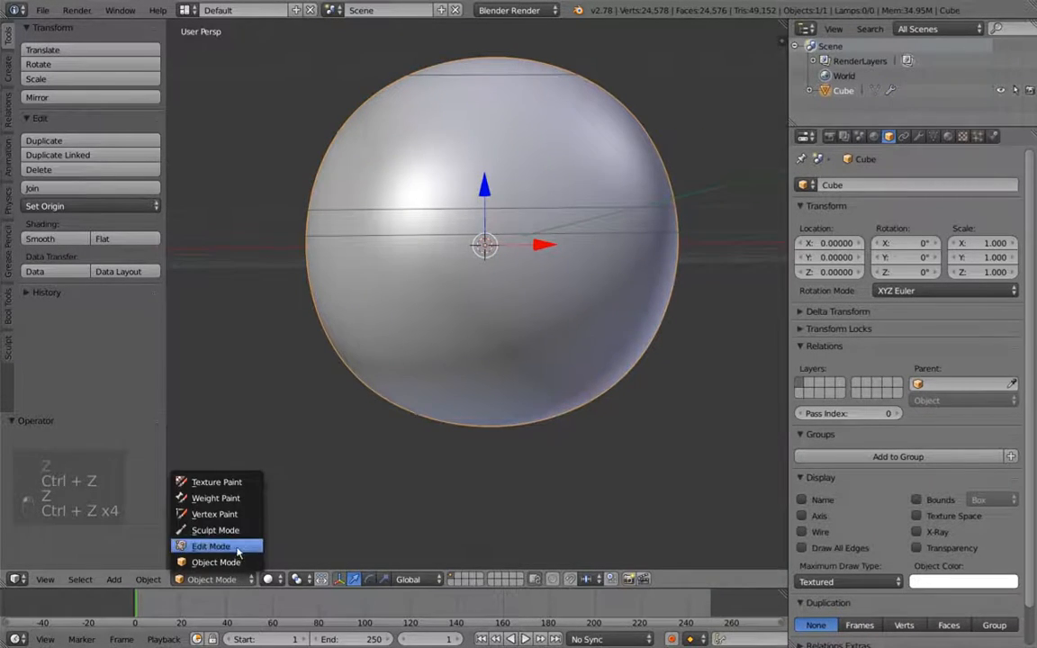
pyautogui.click(233, 532)
pyautogui.moveTo(506, 329); pyautogui.dragTo(439, 334, button='middle')
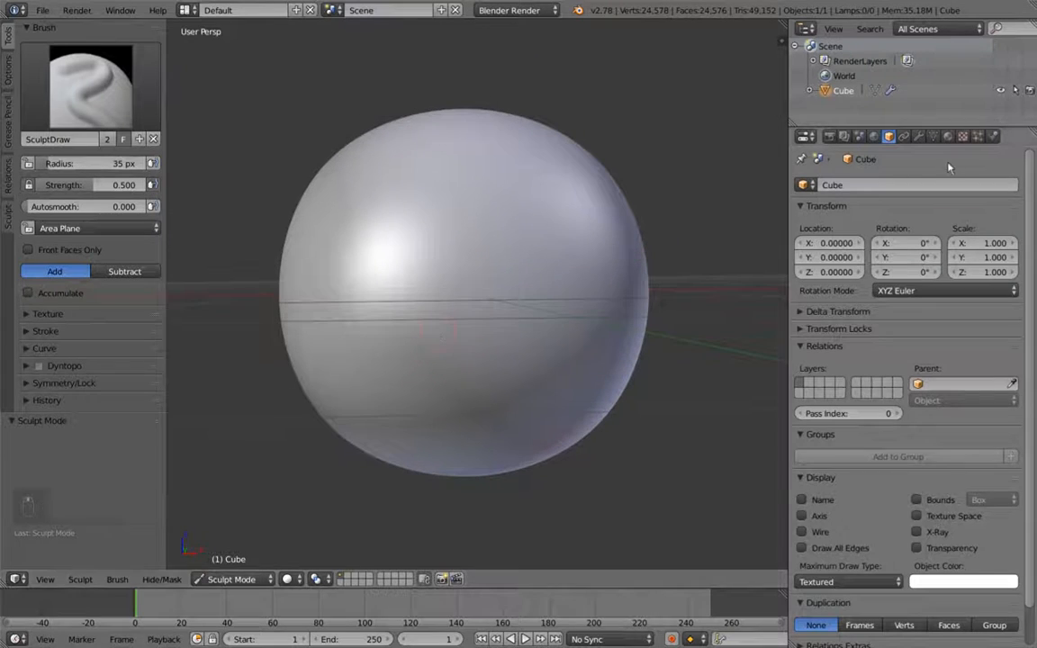
pyautogui.click(918, 136)
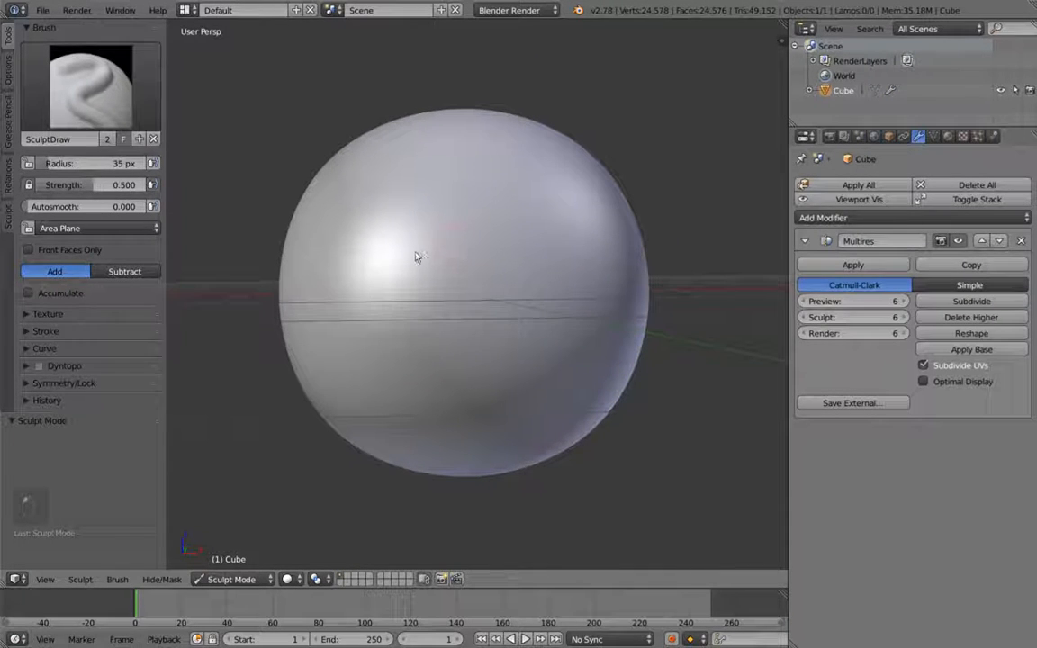
pyautogui.moveTo(388, 289); pyautogui.dragTo(422, 298)
pyautogui.hotkey('ctrl', 'z')
# Select the Clay brush, set its radius to 82 px and sculpt a vertical stroke on the front of the sphere.
pyautogui.click(90, 87)
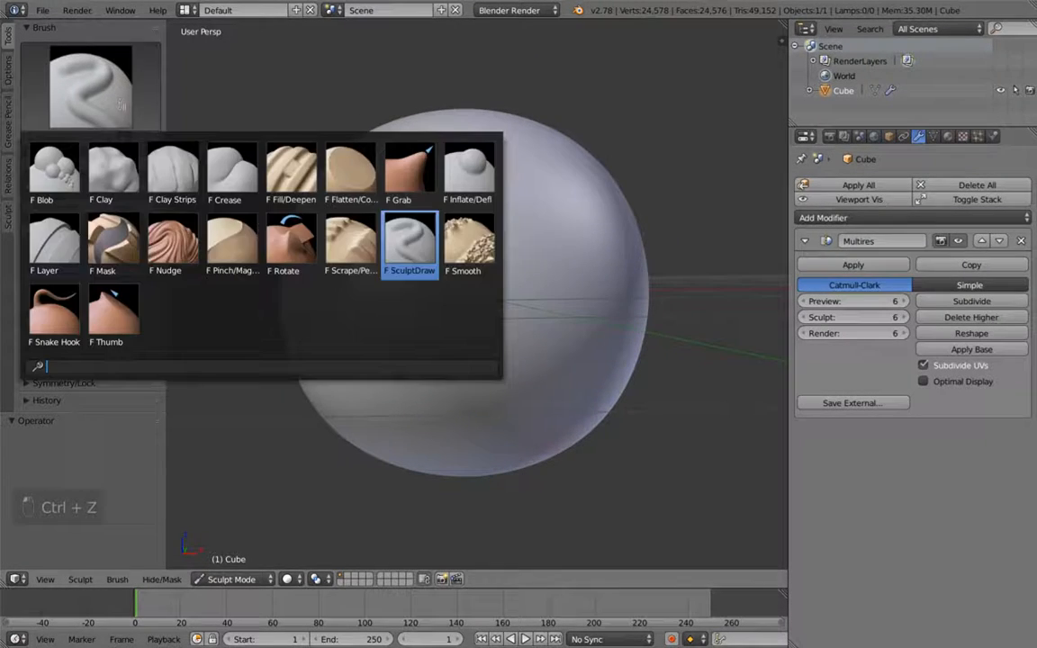
pyautogui.click(113, 171)
pyautogui.press('f')
pyautogui.click(365, 307)
pyautogui.moveTo(404, 276)
pyautogui.mouseDown()
pyautogui.moveTo(349, 333)
pyautogui.moveTo(407, 224)
pyautogui.mouseUp()
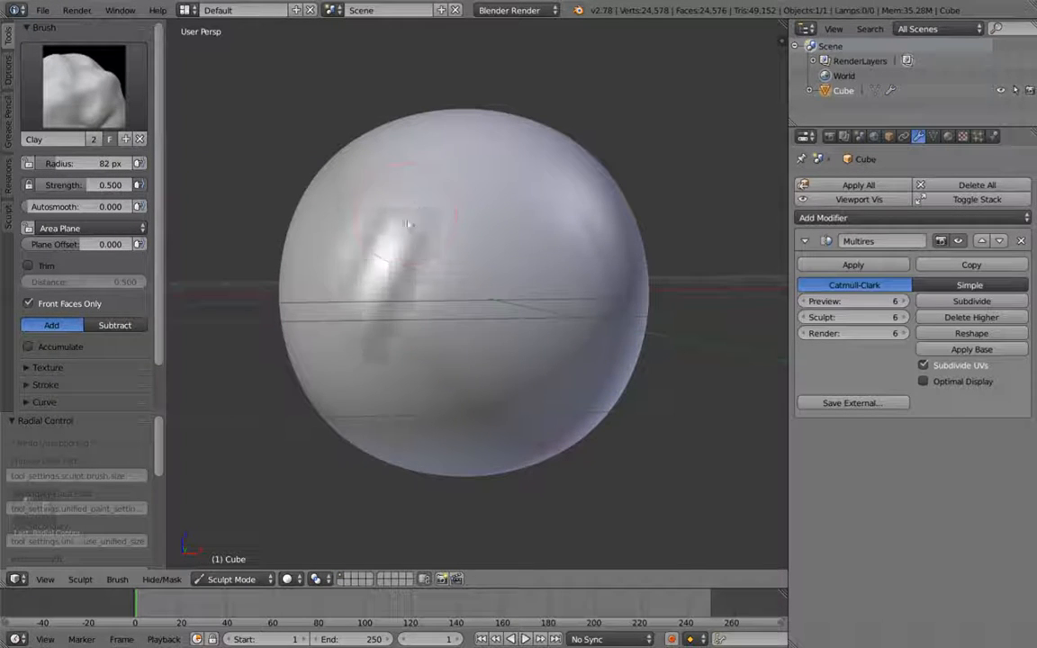
# Sculpt further Clay strokes down the front of the sphere and undo the last three actions.
pyautogui.moveTo(398, 303); pyautogui.dragTo(393, 287, button='middle')
pyautogui.moveTo(393, 287)
pyautogui.mouseDown()
pyautogui.moveTo(420, 215)
pyautogui.moveTo(366, 373)
pyautogui.mouseUp()
pyautogui.moveTo(365, 373); pyautogui.dragTo(377, 243, button='middle')
pyautogui.moveTo(376, 241)
pyautogui.mouseDown()
pyautogui.moveTo(343, 354)
pyautogui.moveTo(311, 356)
pyautogui.mouseUp()
pyautogui.moveTo(458, 315); pyautogui.dragTo(426, 312, button='middle')
pyautogui.hotkey('ctrl', 'z')
pyautogui.hotkey('ctrl', 'z')
pyautogui.hotkey('ctrl', 'z')
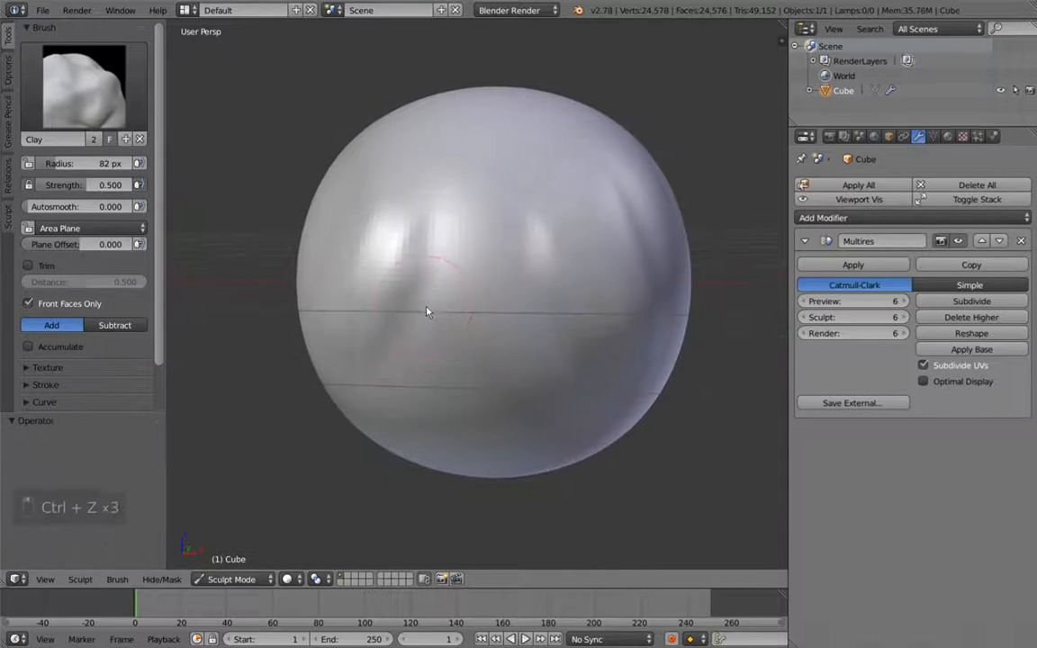
# Set the Clay brush radius to 91 px, build up the lower front of the sphere and undo the last stroke.
pyautogui.press('f')
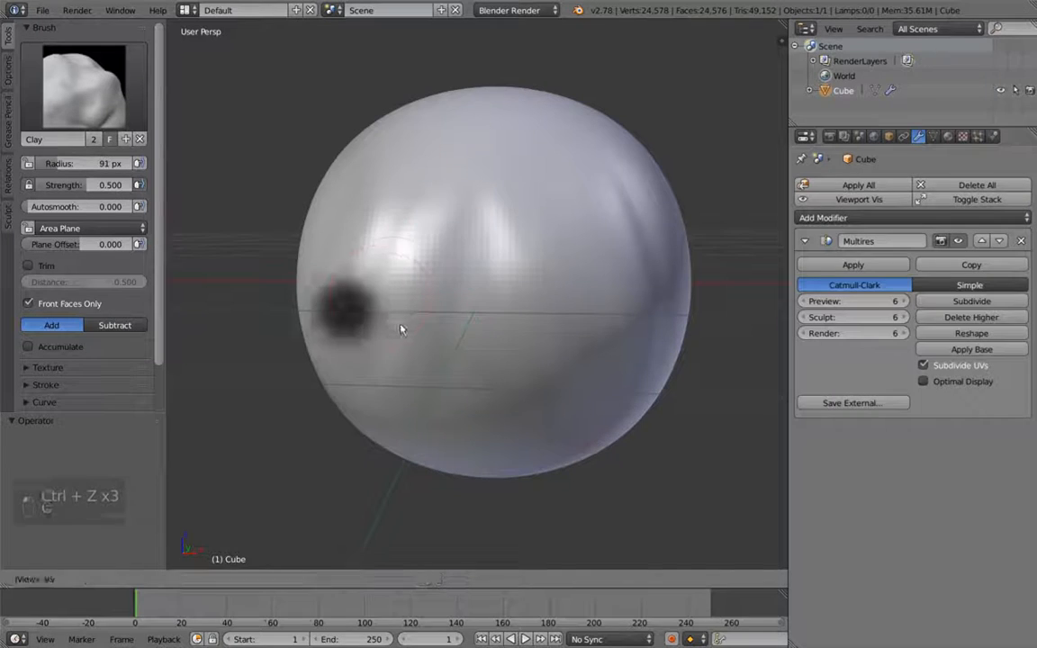
pyautogui.click(369, 369)
pyautogui.moveTo(370, 369)
pyautogui.mouseDown(button='middle')
pyautogui.moveTo(363, 272)
pyautogui.moveTo(343, 247)
pyautogui.mouseUp(button='middle')
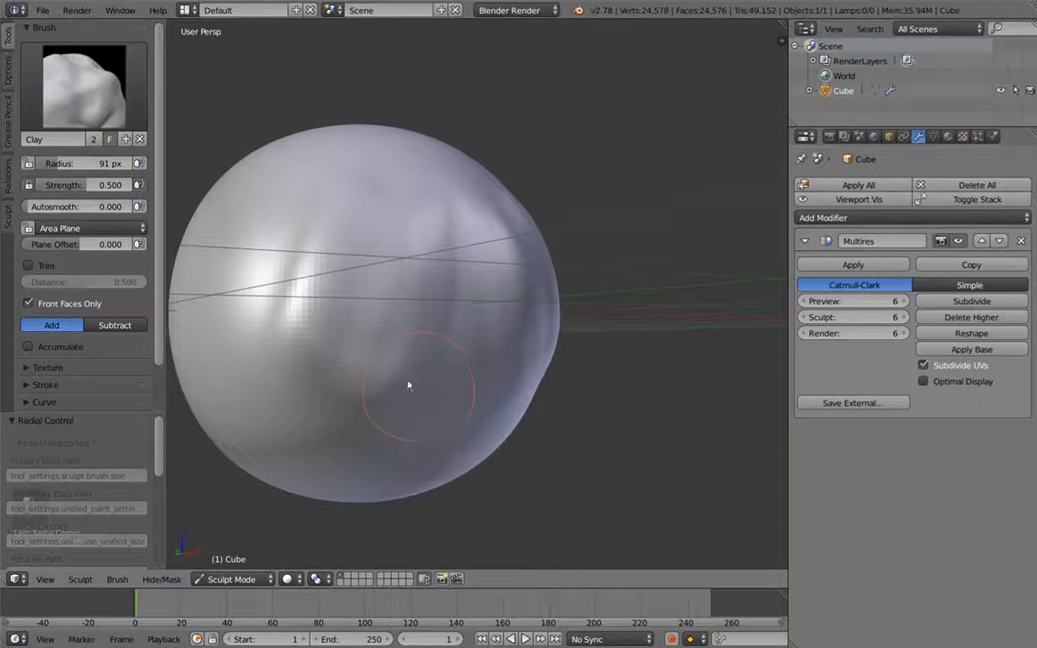
pyautogui.hotkey('ctrl', 'z')
pyautogui.moveTo(416, 382); pyautogui.dragTo(440, 359, button='middle')
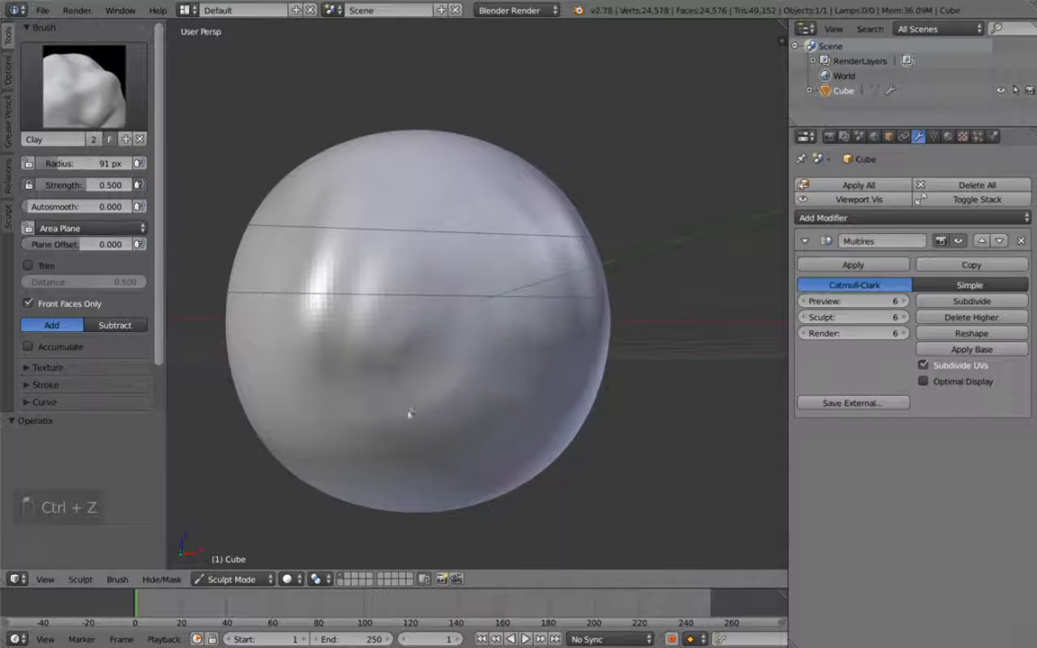
pyautogui.moveTo(400, 429); pyautogui.dragTo(475, 389, button='middle')
# Enable Only Render in the viewport display and add a Clay stroke to the sphere.
pyautogui.press('n')
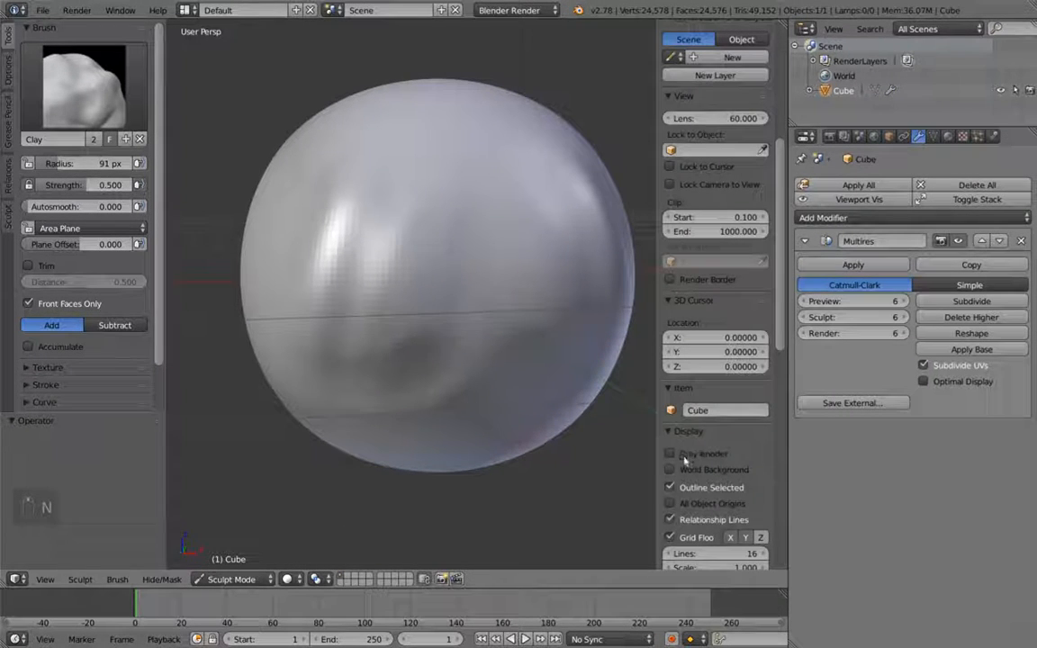
pyautogui.press('n')
pyautogui.moveTo(539, 296)
pyautogui.mouseDown(button='middle')
pyautogui.moveTo(520, 297)
pyautogui.moveTo(557, 263)
pyautogui.mouseUp(button='middle')
pyautogui.moveTo(557, 264)
pyautogui.mouseDown()
pyautogui.moveTo(599, 197)
pyautogui.moveTo(637, 218)
pyautogui.mouseUp()
pyautogui.moveTo(637, 218)
pyautogui.mouseDown(button='middle')
pyautogui.moveTo(624, 248)
pyautogui.moveTo(553, 264)
pyautogui.moveTo(548, 282)
pyautogui.mouseUp(button='middle')
pyautogui.scroll(-3, 540, 297)
# Adjust the Clay brush radius through several sizes, finishing at 139 px.
pyautogui.press('f')
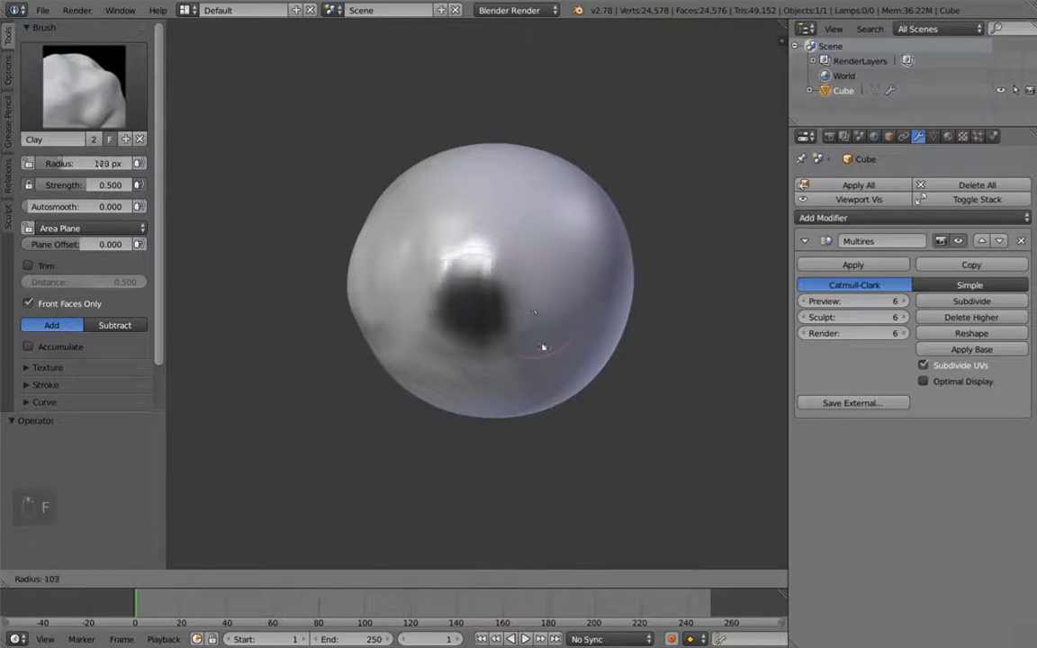
pyautogui.click(543, 284)
pyautogui.press('f')
pyautogui.click(530, 308)
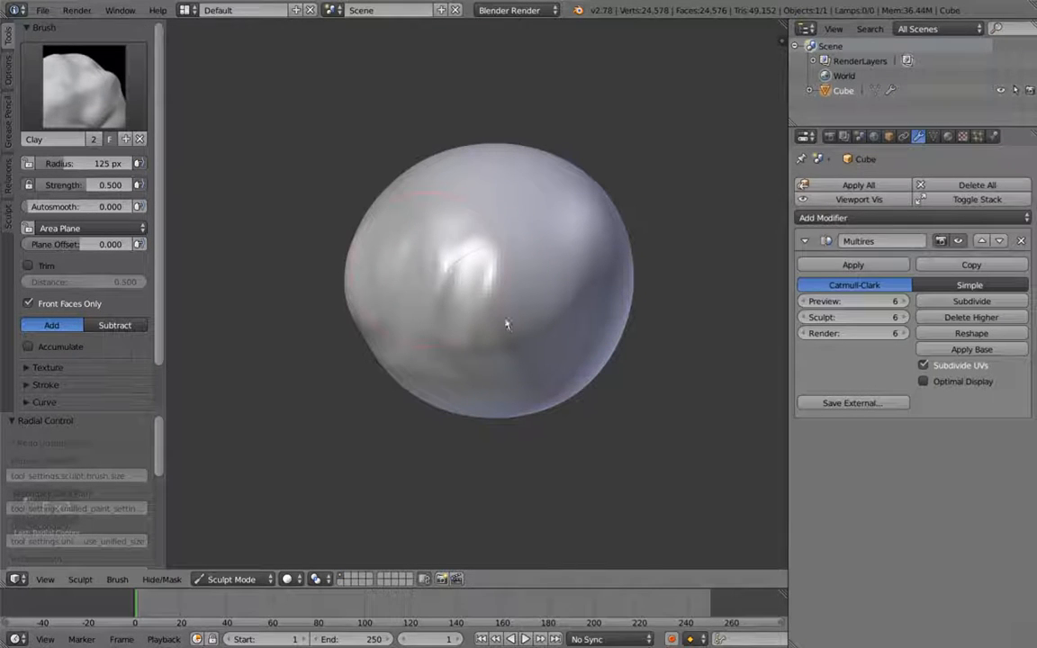
pyautogui.press('f')
pyautogui.click(485, 315)
pyautogui.press('f')
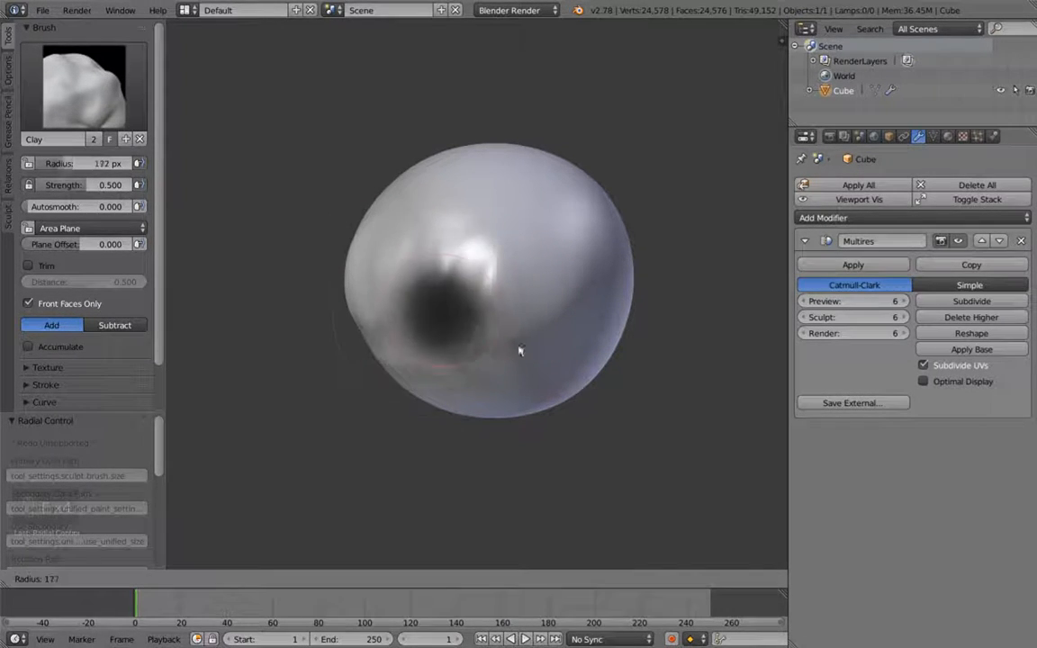
pyautogui.click(522, 406)
pyautogui.press('f')
pyautogui.click(527, 391)
pyautogui.press('f')
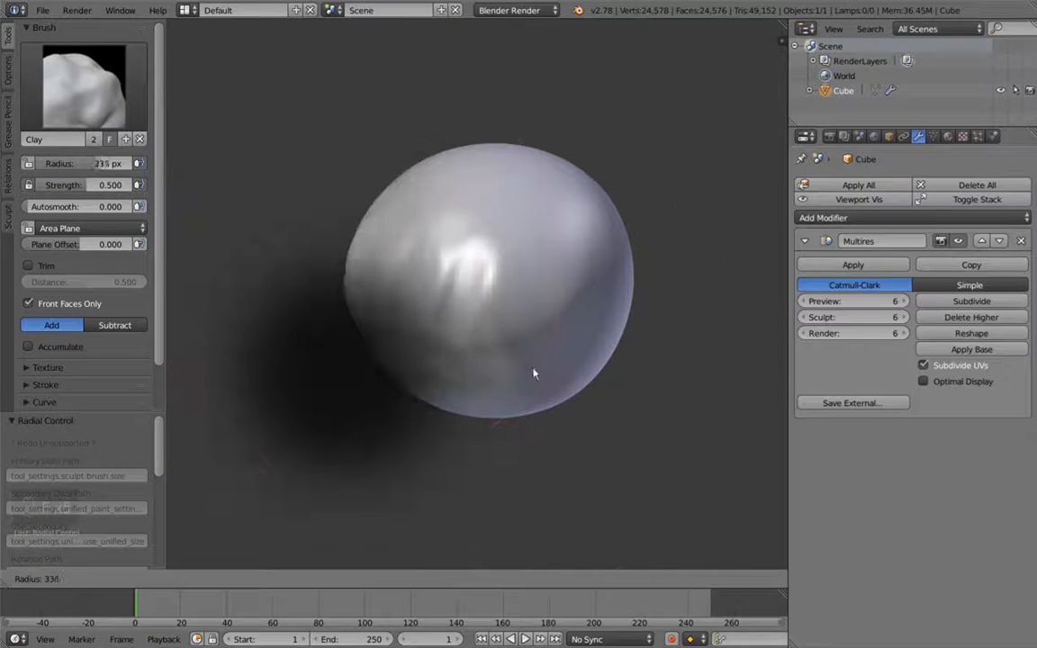
pyautogui.click(472, 334)
pyautogui.press('f')
pyautogui.click(509, 321)
# Set the Clay brush strength to 0.847 and build up the bulges on the front of the sphere.
pyautogui.hotkey('shift', 'f')
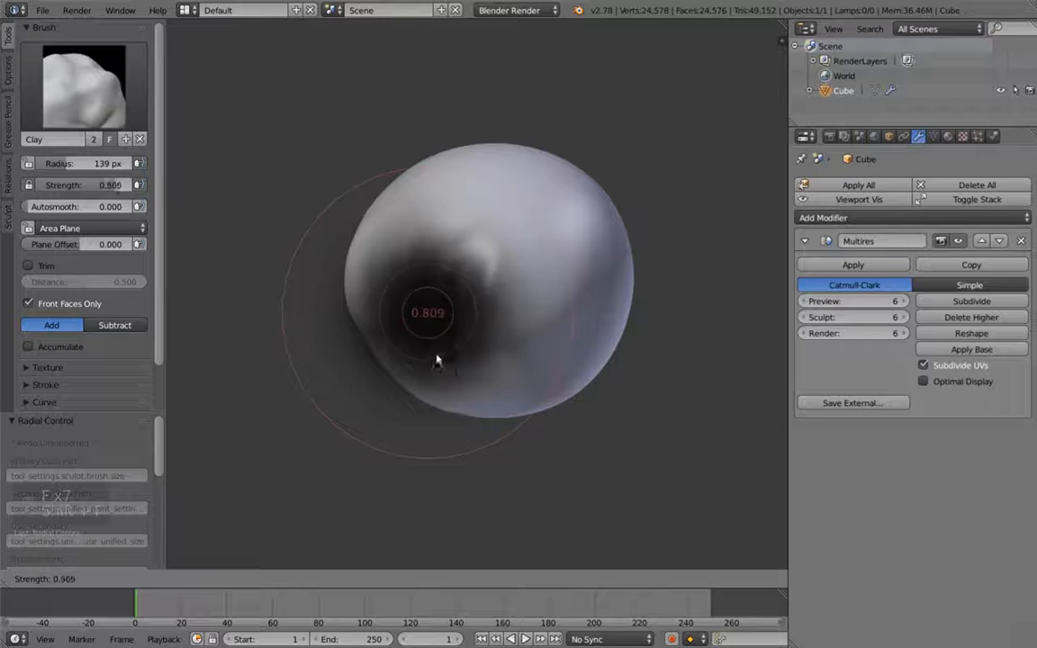
pyautogui.click(440, 422)
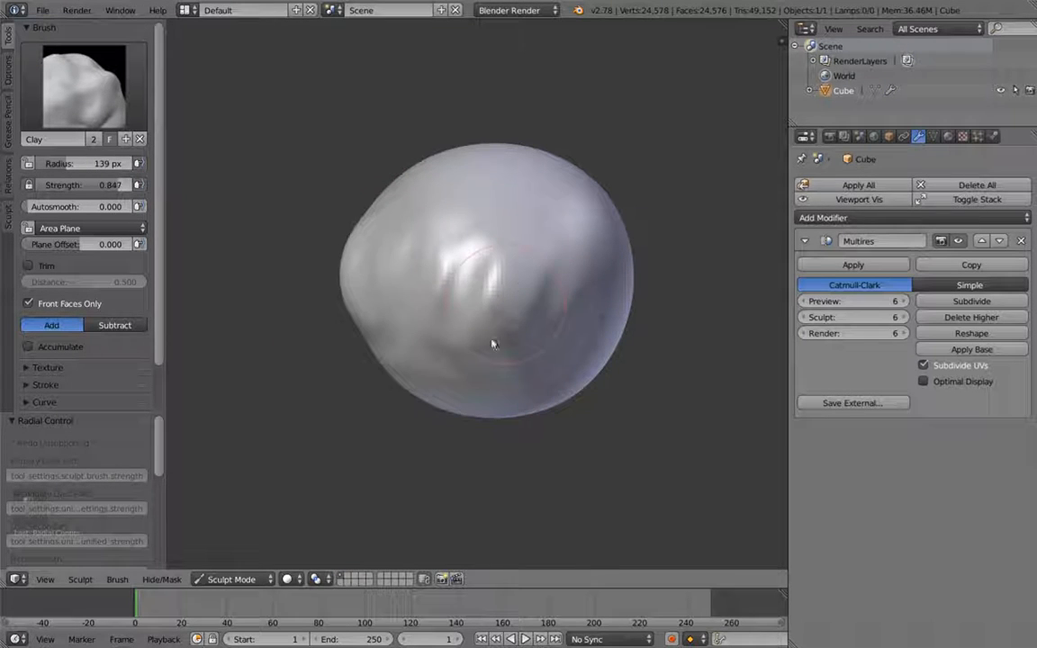
# Set the Clay brush to radius 86 px and strength 0.730, and carve inverted strokes below the bulges.
pyautogui.moveTo(486, 351)
pyautogui.mouseDown(button='middle')
pyautogui.moveTo(508, 313)
pyautogui.moveTo(527, 326)
pyautogui.moveTo(499, 359)
pyautogui.moveTo(534, 375)
pyautogui.moveTo(470, 421)
pyautogui.moveTo(483, 386)
pyautogui.mouseUp(button='middle')
pyautogui.press('f')
pyautogui.click(421, 432)
pyautogui.moveTo(477, 368)
pyautogui.keyDown('ctrl'); pyautogui.mouseDown()
pyautogui.moveTo(488, 401)
pyautogui.moveTo(455, 369)
pyautogui.moveTo(439, 433)
pyautogui.moveTo(462, 312)
pyautogui.moveTo(509, 398)
pyautogui.moveTo(564, 354)
pyautogui.moveTo(513, 408)
pyautogui.moveTo(490, 413)
pyautogui.mouseUp(); pyautogui.keyUp('ctrl')
pyautogui.moveTo(198, 340)
pyautogui.mouseDown(button='middle')
pyautogui.moveTo(289, 324)
pyautogui.moveTo(270, 306)
pyautogui.mouseUp(button='middle')
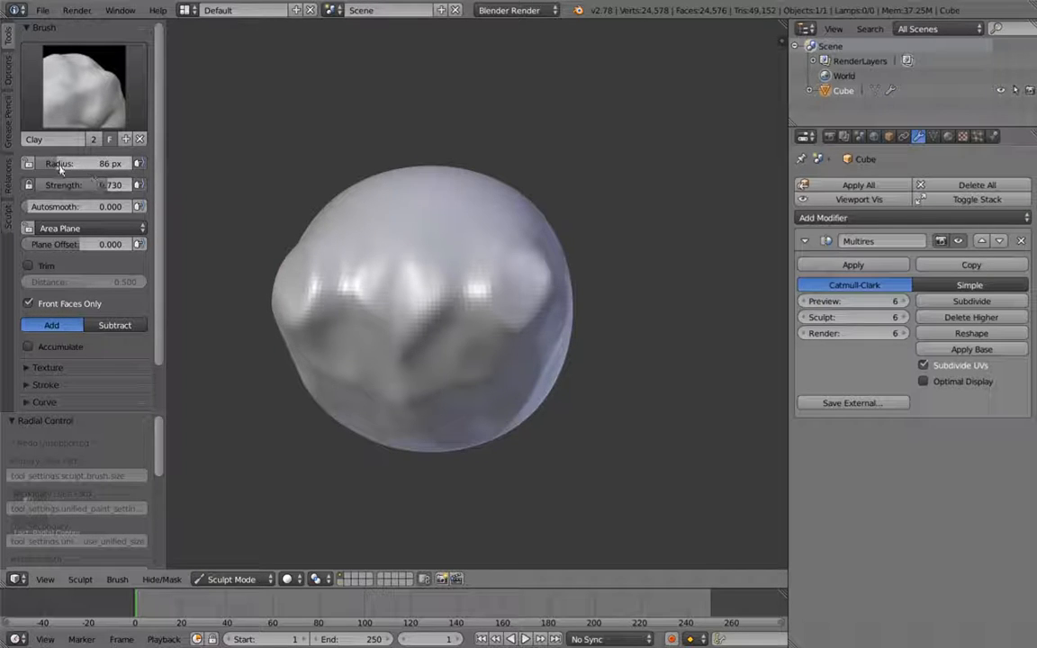
# Carve the front of the sphere with the Clay brush at 118 px in Subtract, and undo the last stroke.
pyautogui.moveTo(477, 309); pyautogui.dragTo(449, 251, button='middle')
pyautogui.press('f')
pyautogui.click(376, 256)
pyautogui.moveTo(391, 267); pyautogui.dragTo(410, 259)
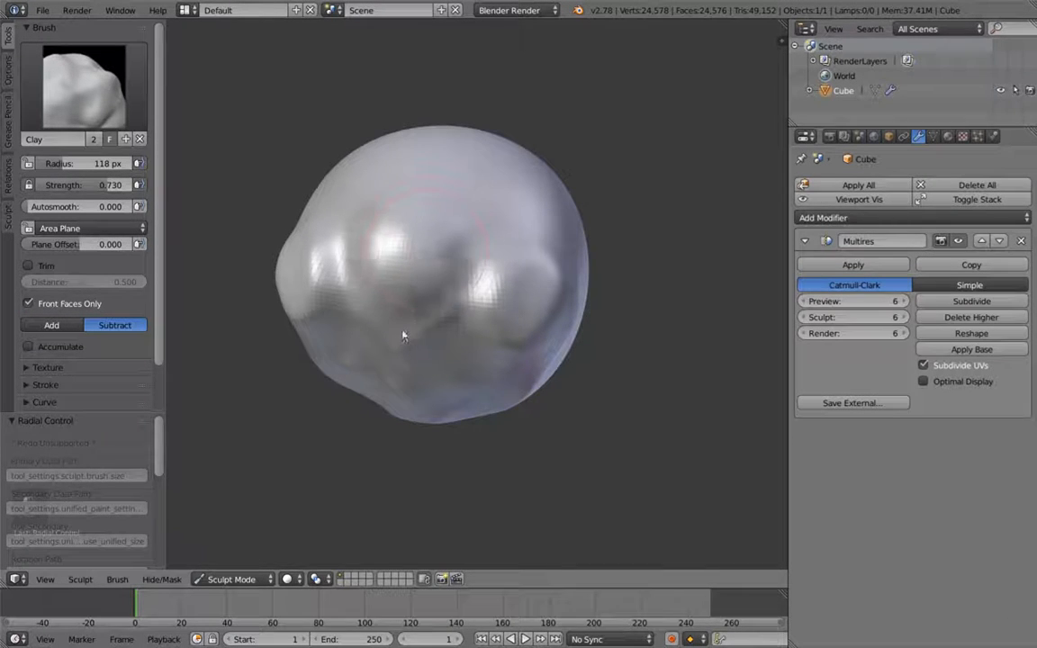
pyautogui.hotkey('ctrl', 'z')
# Select the Clay Strips brush, resize it and sculpt a diagonal strip on the side of the sphere.
pyautogui.click(109, 126)
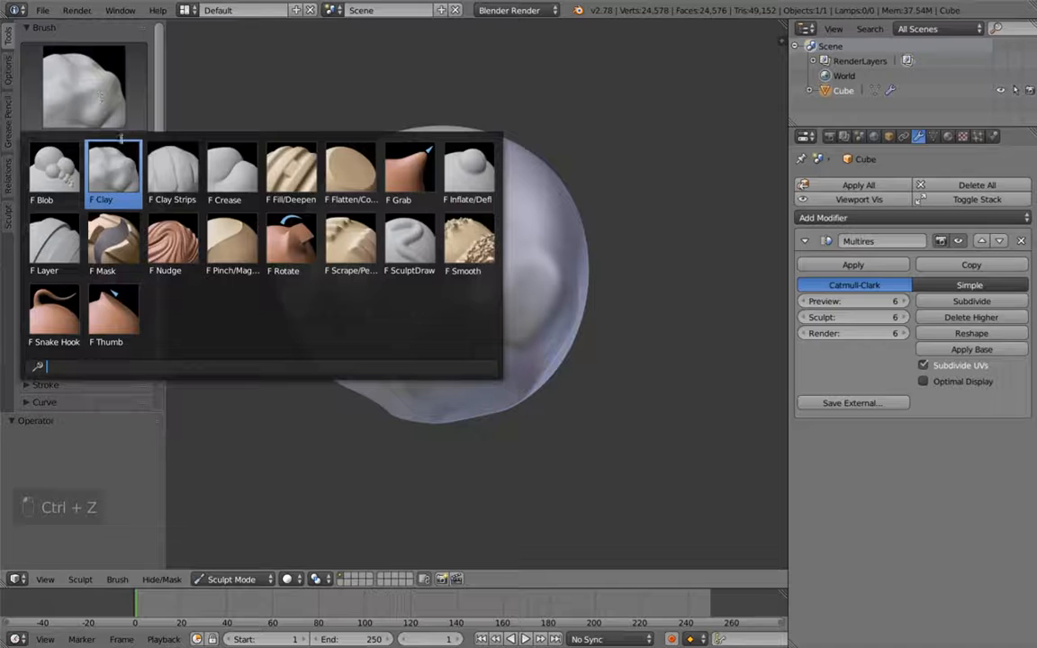
pyautogui.click(173, 165)
pyautogui.moveTo(560, 258); pyautogui.dragTo(452, 332, button='middle')
pyautogui.press('f')
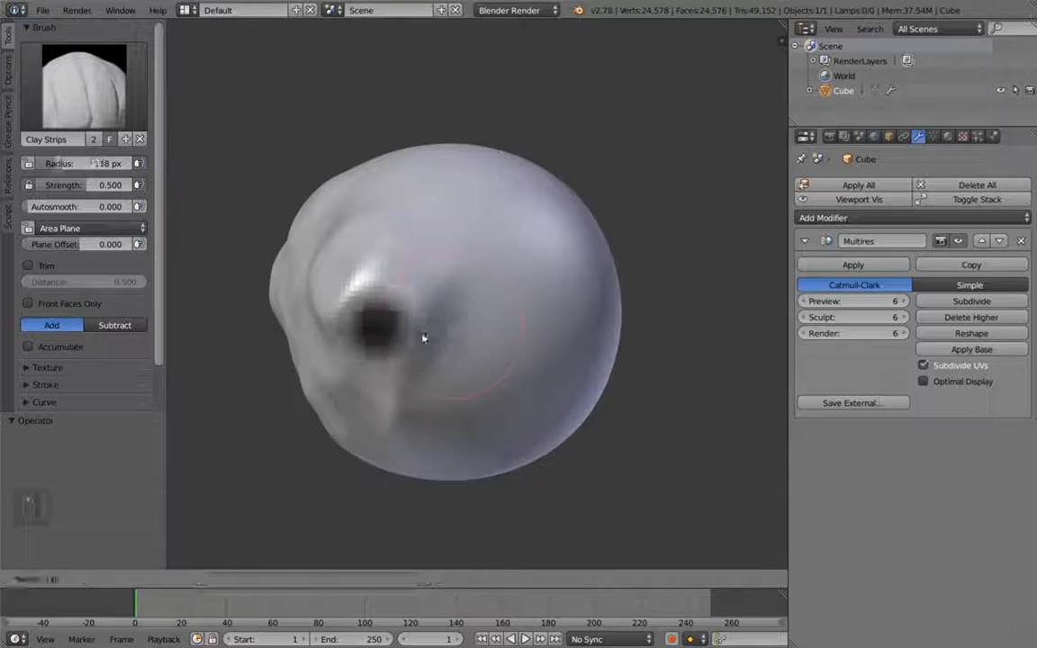
pyautogui.click(423, 335)
pyautogui.moveTo(506, 235); pyautogui.dragTo(417, 354)
# Set the Clay Strips brush radius to 79 px and sculpt more parallel strips beside the first one.
pyautogui.press('f')
pyautogui.click(447, 337)
pyautogui.moveTo(495, 277)
pyautogui.mouseDown()
pyautogui.moveTo(453, 349)
pyautogui.moveTo(477, 367)
pyautogui.mouseUp()
pyautogui.moveTo(503, 306)
pyautogui.mouseDown(button='middle')
pyautogui.moveTo(552, 299)
pyautogui.moveTo(539, 305)
pyautogui.mouseUp(button='middle')
pyautogui.moveTo(558, 308)
pyautogui.mouseDown()
pyautogui.moveTo(523, 407)
pyautogui.moveTo(542, 414)
pyautogui.mouseUp()
pyautogui.moveTo(533, 281); pyautogui.dragTo(572, 330, button='middle')
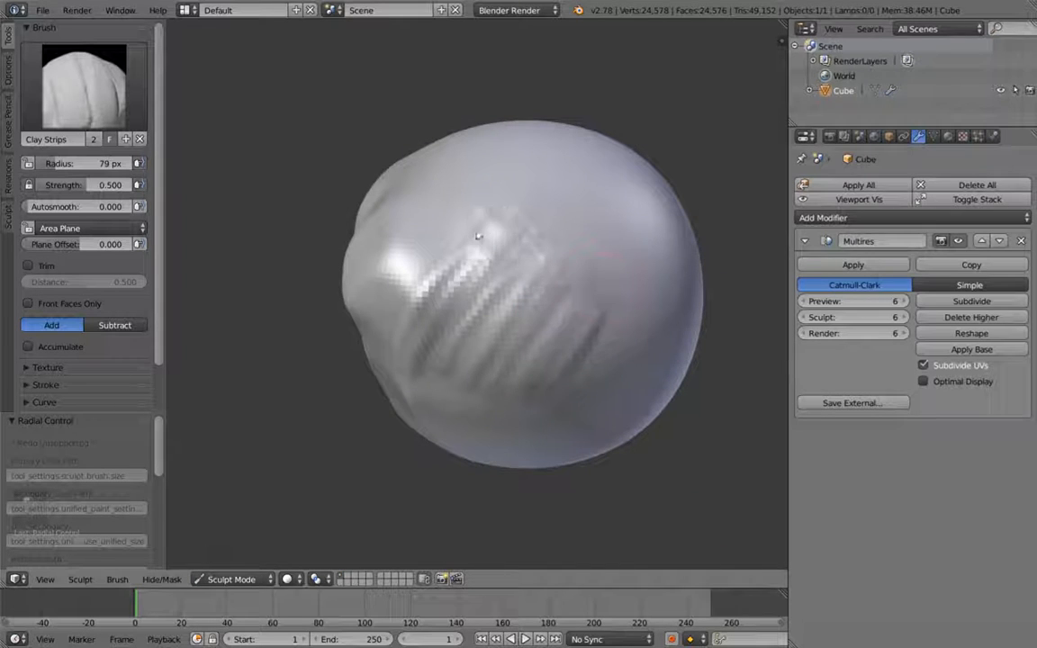
# Sculpt further 79 px Clay Strips strokes across the existing strips on the side of the sphere, working from several angles.
pyautogui.moveTo(478, 235)
pyautogui.mouseDown(button='middle')
pyautogui.moveTo(542, 305)
pyautogui.moveTo(457, 252)
pyautogui.mouseUp(button='middle')
pyautogui.moveTo(470, 210)
pyautogui.mouseDown(button='middle')
pyautogui.moveTo(474, 202)
pyautogui.moveTo(484, 253)
pyautogui.mouseUp(button='middle')
pyautogui.moveTo(614, 257); pyautogui.dragTo(548, 213, button='middle')
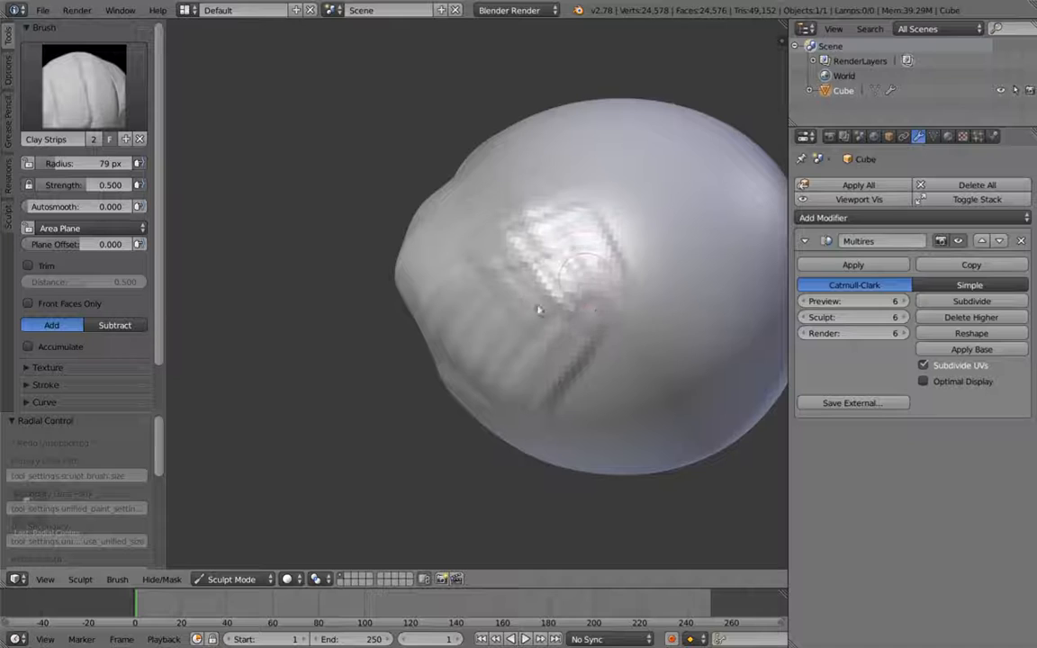
pyautogui.moveTo(558, 366)
pyautogui.mouseDown(button='middle')
pyautogui.moveTo(660, 308)
pyautogui.moveTo(578, 349)
pyautogui.mouseUp(button='middle')
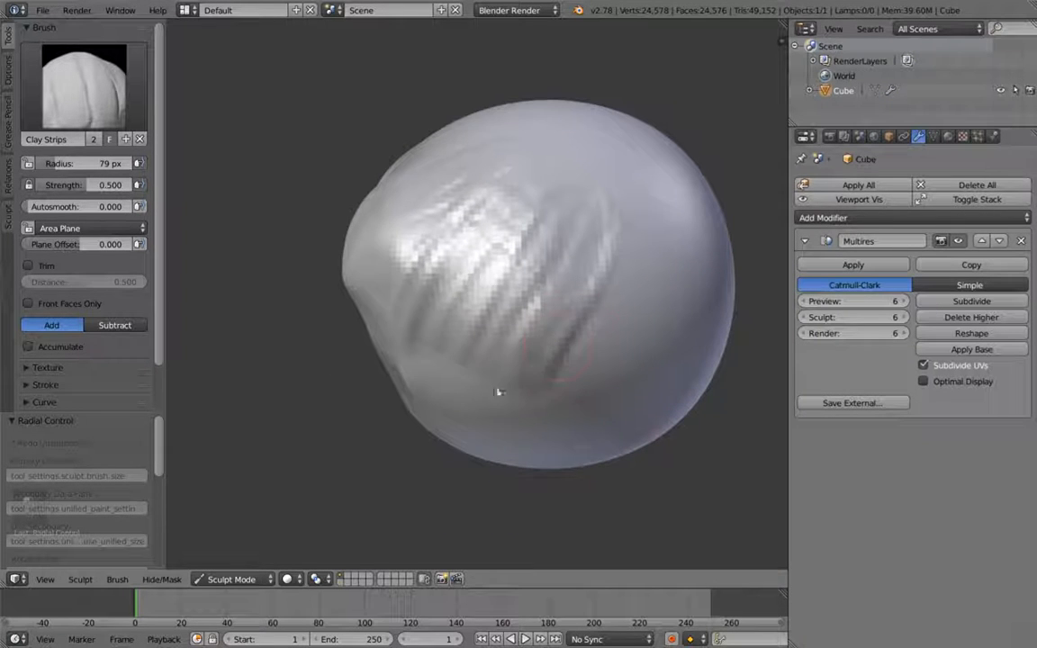
pyautogui.moveTo(501, 389); pyautogui.dragTo(537, 381, button='middle')
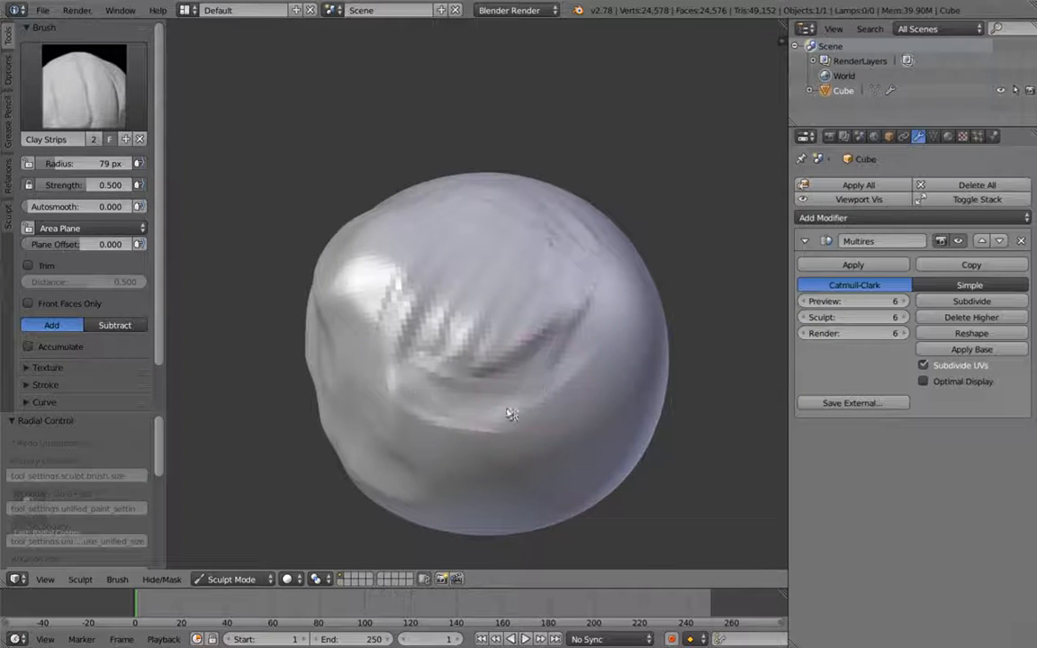
# Set the Clay Strips brush radius to 111 px and build up wider strips over the ridged area.
pyautogui.press('f')
pyautogui.click(477, 405)
pyautogui.moveTo(408, 393)
pyautogui.mouseDown()
pyautogui.moveTo(423, 417)
pyautogui.moveTo(355, 324)
pyautogui.moveTo(433, 347)
pyautogui.mouseUp()
pyautogui.moveTo(433, 348)
pyautogui.mouseDown(button='middle')
pyautogui.moveTo(410, 312)
pyautogui.moveTo(429, 362)
pyautogui.moveTo(423, 303)
pyautogui.mouseUp(button='middle')
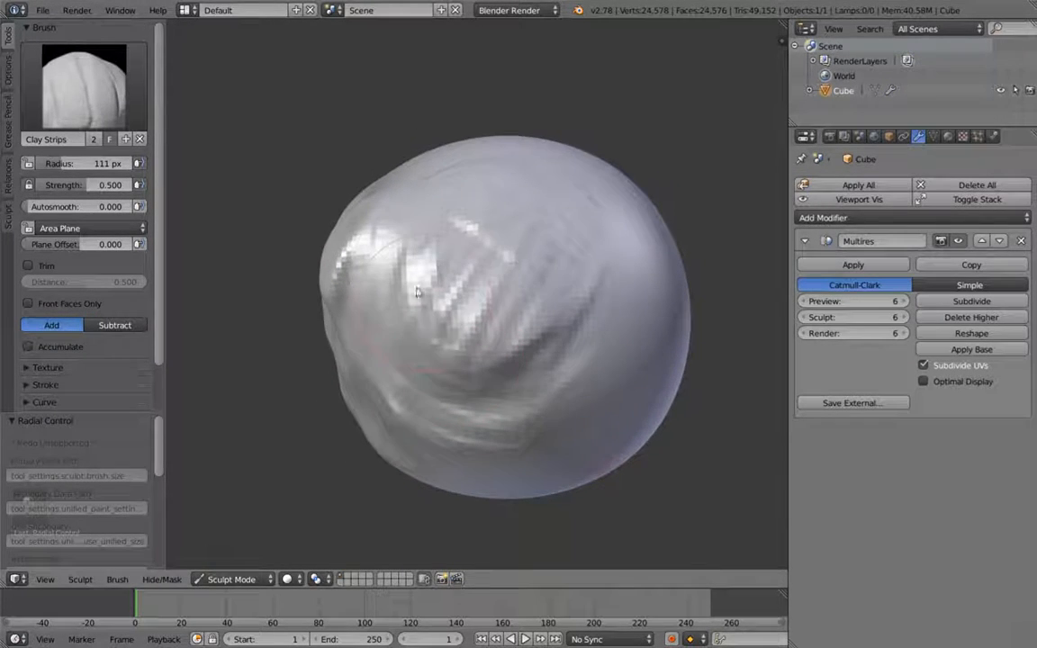
pyautogui.moveTo(462, 364); pyautogui.dragTo(461, 277)
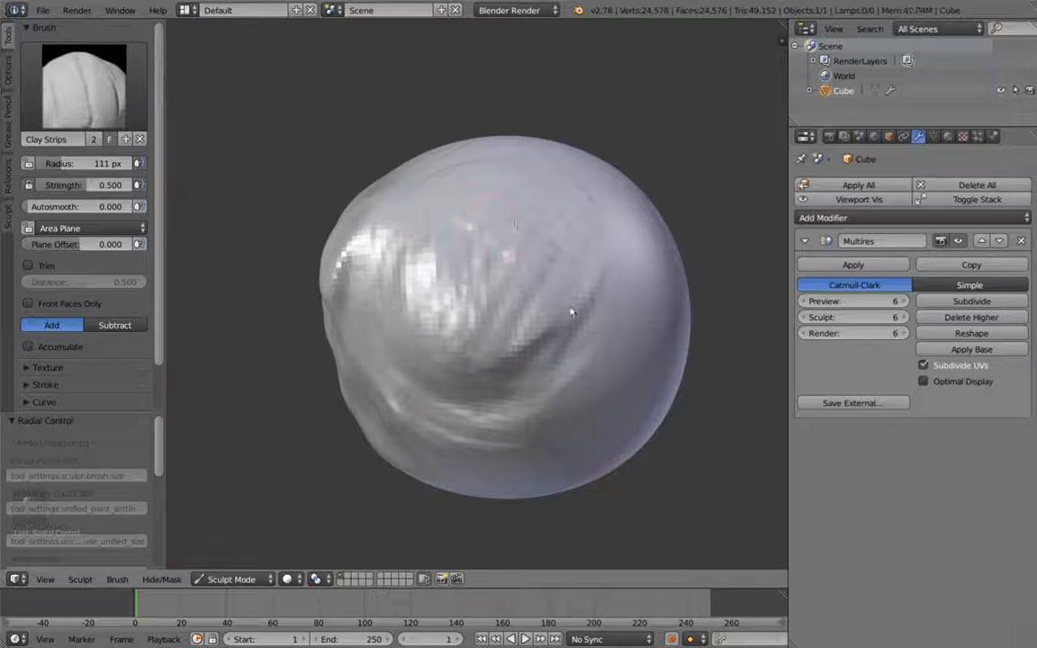
pyautogui.moveTo(593, 348); pyautogui.dragTo(605, 319, button='middle')
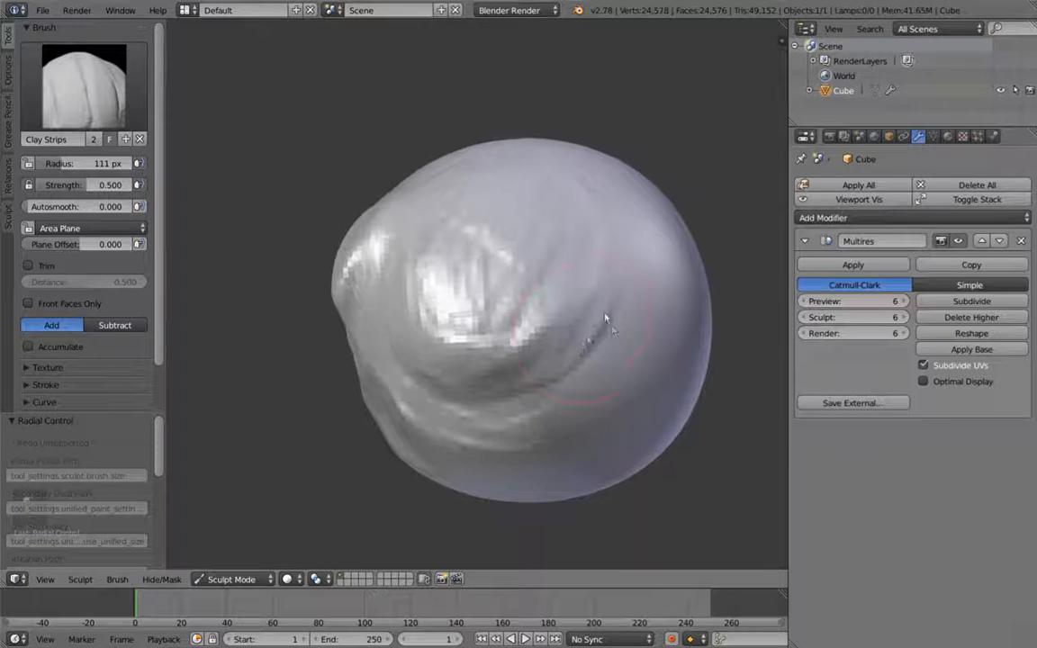
pyautogui.moveTo(630, 252); pyautogui.dragTo(582, 287, button='middle')
# Layer more 111 px Clay Strips strokes in varying directions over the built-up bulge.
pyautogui.moveTo(503, 363); pyautogui.dragTo(455, 320)
pyautogui.moveTo(434, 306); pyautogui.dragTo(473, 279, button='middle')
pyautogui.moveTo(457, 311); pyautogui.dragTo(419, 325)
pyautogui.moveTo(418, 331)
pyautogui.mouseDown(button='middle')
pyautogui.moveTo(430, 366)
pyautogui.moveTo(393, 307)
pyautogui.moveTo(417, 292)
pyautogui.mouseUp(button='middle')
pyautogui.moveTo(434, 340); pyautogui.dragTo(405, 279)
pyautogui.moveTo(504, 317); pyautogui.dragTo(523, 346, button='middle')
pyautogui.moveTo(524, 346)
pyautogui.mouseDown()
pyautogui.moveTo(546, 297)
pyautogui.moveTo(577, 325)
pyautogui.moveTo(527, 417)
pyautogui.moveTo(618, 352)
pyautogui.moveTo(542, 377)
pyautogui.moveTo(509, 403)
pyautogui.mouseUp()
pyautogui.moveTo(667, 358)
pyautogui.mouseDown(button='middle')
pyautogui.moveTo(513, 320)
pyautogui.moveTo(479, 329)
pyautogui.moveTo(470, 255)
pyautogui.mouseUp(button='middle')
pyautogui.moveTo(475, 288); pyautogui.dragTo(416, 365)
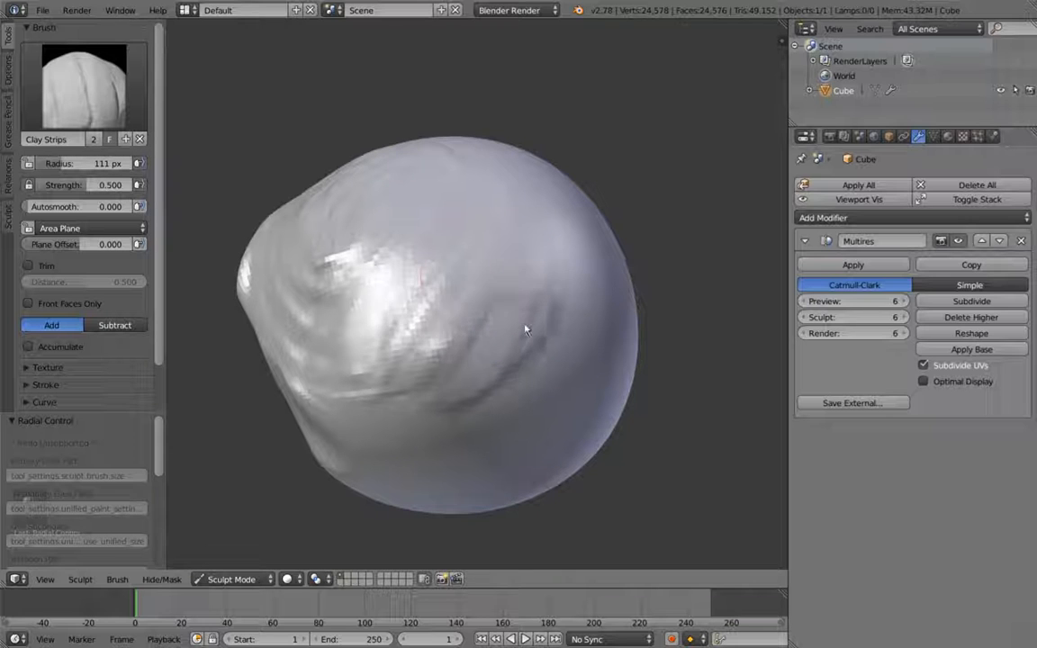
# Sculpt more Clay Strips strokes beside and beneath the bulge, covering the smooth area on the sphere's lower side.
pyautogui.moveTo(527, 331); pyautogui.dragTo(469, 265)
pyautogui.moveTo(490, 287)
pyautogui.mouseDown(button='middle')
pyautogui.moveTo(512, 315)
pyautogui.moveTo(563, 262)
pyautogui.mouseUp(button='middle')
pyautogui.moveTo(469, 175); pyautogui.dragTo(510, 188, button='middle')
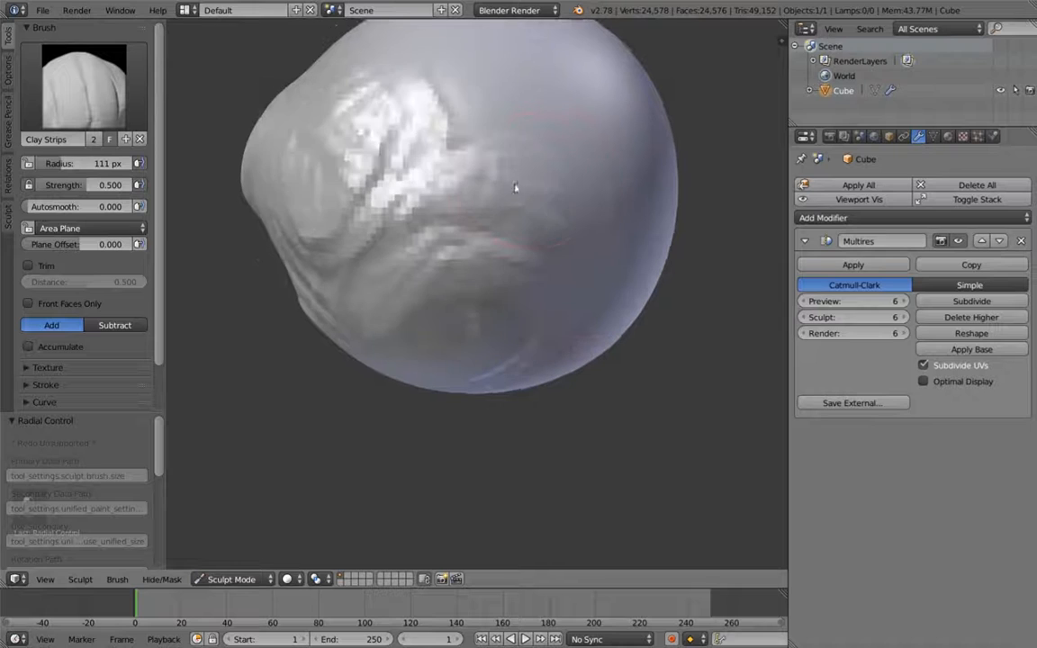
pyautogui.moveTo(491, 169)
pyautogui.mouseDown()
pyautogui.moveTo(460, 195)
pyautogui.moveTo(432, 180)
pyautogui.moveTo(450, 207)
pyautogui.moveTo(428, 222)
pyautogui.moveTo(440, 238)
pyautogui.mouseUp()
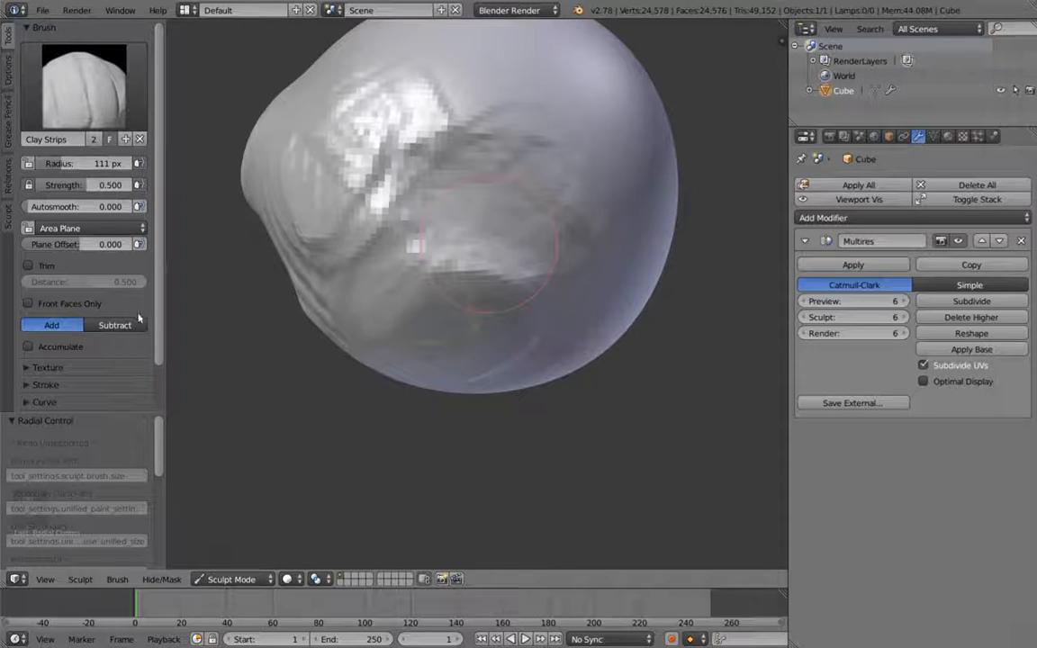
pyautogui.moveTo(494, 215)
pyautogui.mouseDown(button='middle')
pyautogui.moveTo(434, 299)
pyautogui.moveTo(410, 357)
pyautogui.mouseUp(button='middle')
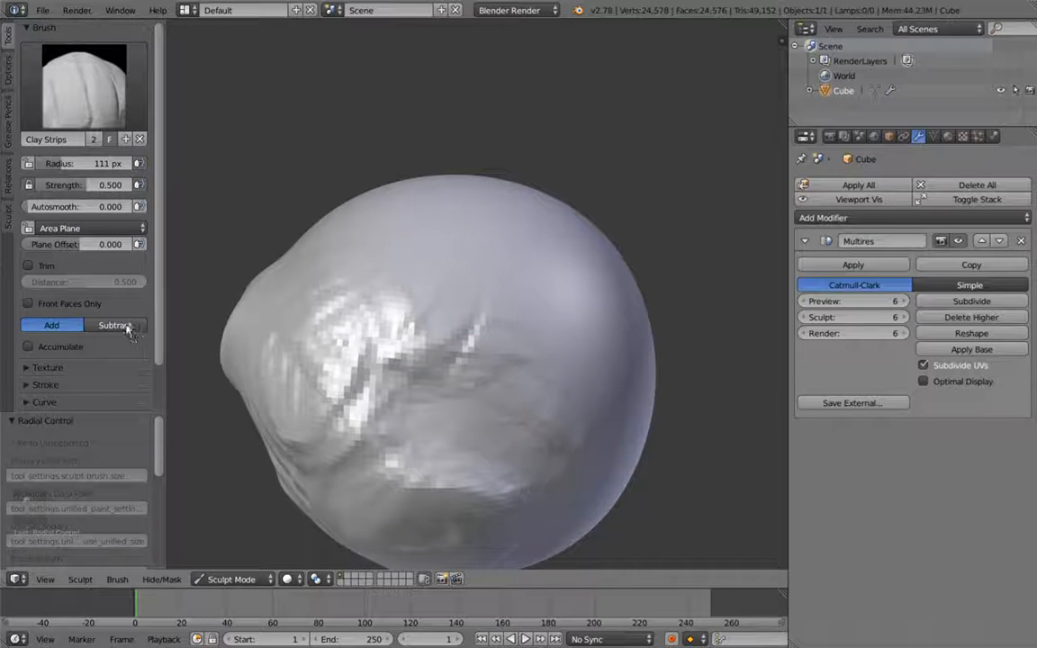
pyautogui.moveTo(414, 350)
pyautogui.mouseDown()
pyautogui.moveTo(406, 336)
pyautogui.moveTo(489, 271)
pyautogui.moveTo(423, 333)
pyautogui.mouseUp()
pyautogui.moveTo(423, 333); pyautogui.dragTo(485, 319, button='middle')
pyautogui.moveTo(485, 320)
pyautogui.mouseDown()
pyautogui.moveTo(574, 264)
pyautogui.moveTo(595, 334)
pyautogui.mouseUp()
pyautogui.moveTo(594, 334)
pyautogui.mouseDown(button='middle')
pyautogui.moveTo(530, 285)
pyautogui.moveTo(213, 201)
pyautogui.moveTo(486, 282)
pyautogui.moveTo(428, 303)
pyautogui.moveTo(457, 259)
pyautogui.moveTo(469, 267)
pyautogui.moveTo(467, 241)
pyautogui.mouseUp(button='middle')
# Select the Crease brush and undo the most recent strokes on the sphere.
pyautogui.click(84, 85)
pyautogui.click(232, 172)
pyautogui.scroll(-4, 457, 259)
pyautogui.scroll(3, 467, 241)
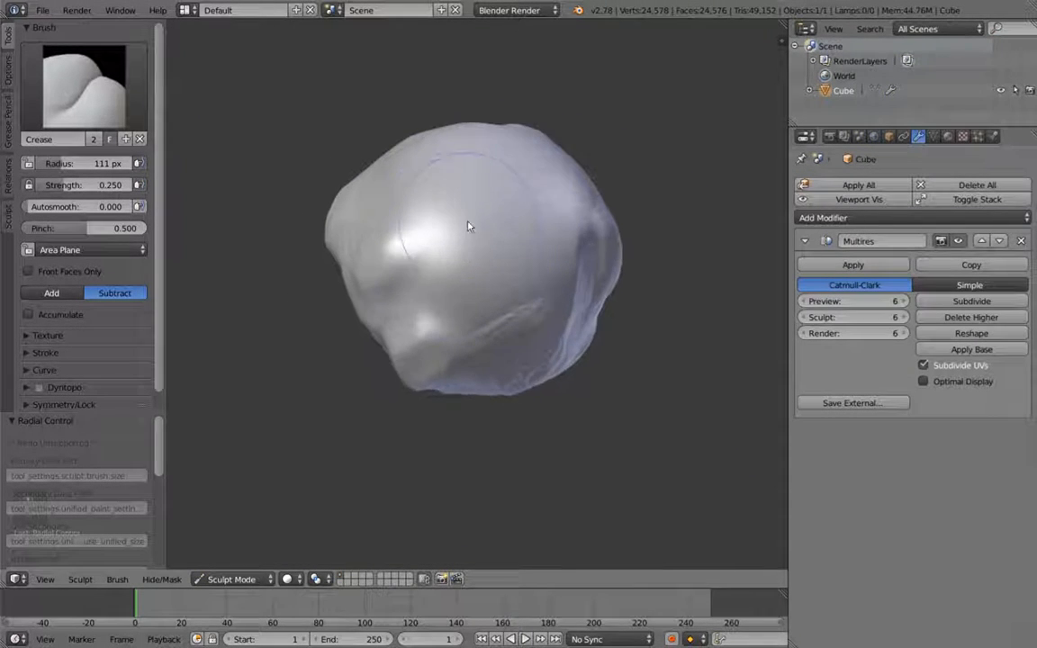
pyautogui.hotkey('ctrl', 'z')
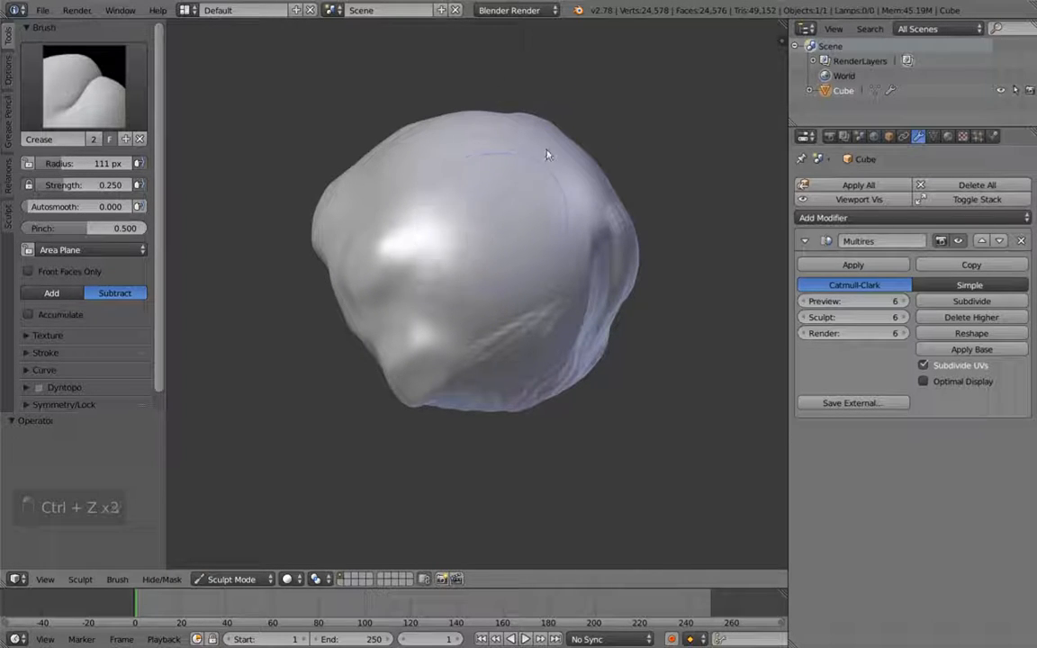
pyautogui.hotkey('ctrl', 'z')
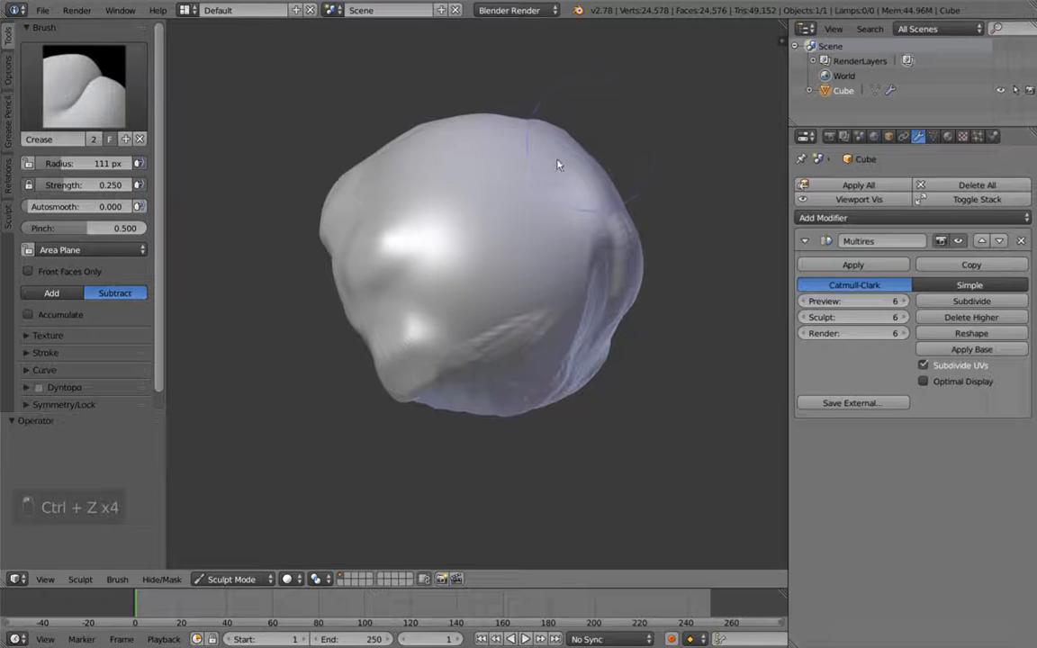
pyautogui.hotkey('ctrl', 'z')
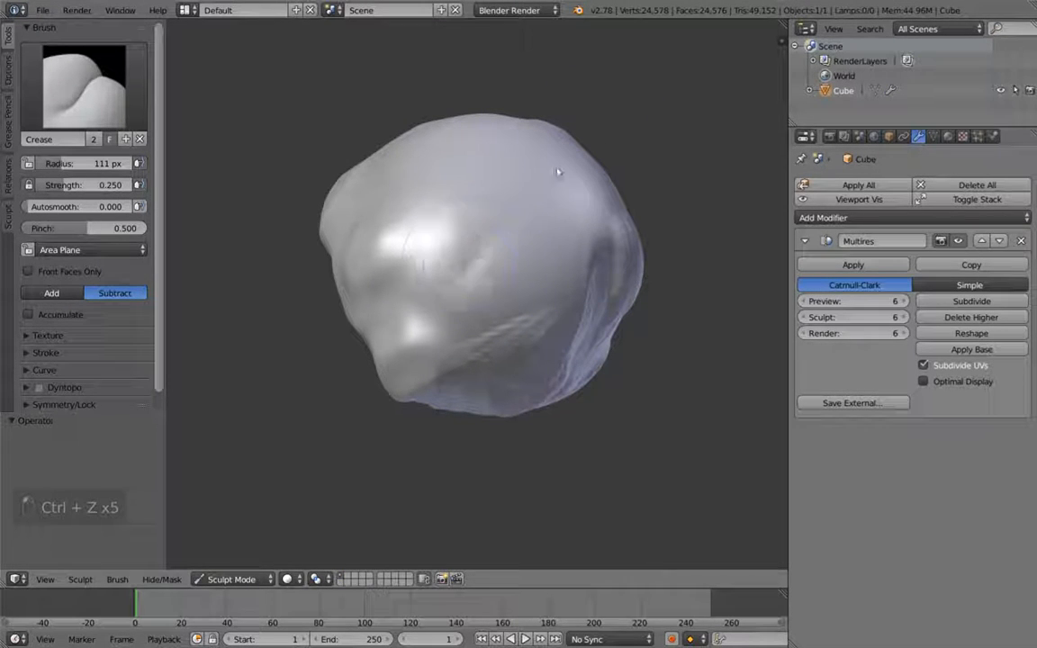
# Carve a diagonal crease with the 111 px Crease brush, and deepen it with the radius set to 75 px.
pyautogui.moveTo(507, 225); pyautogui.dragTo(519, 256)
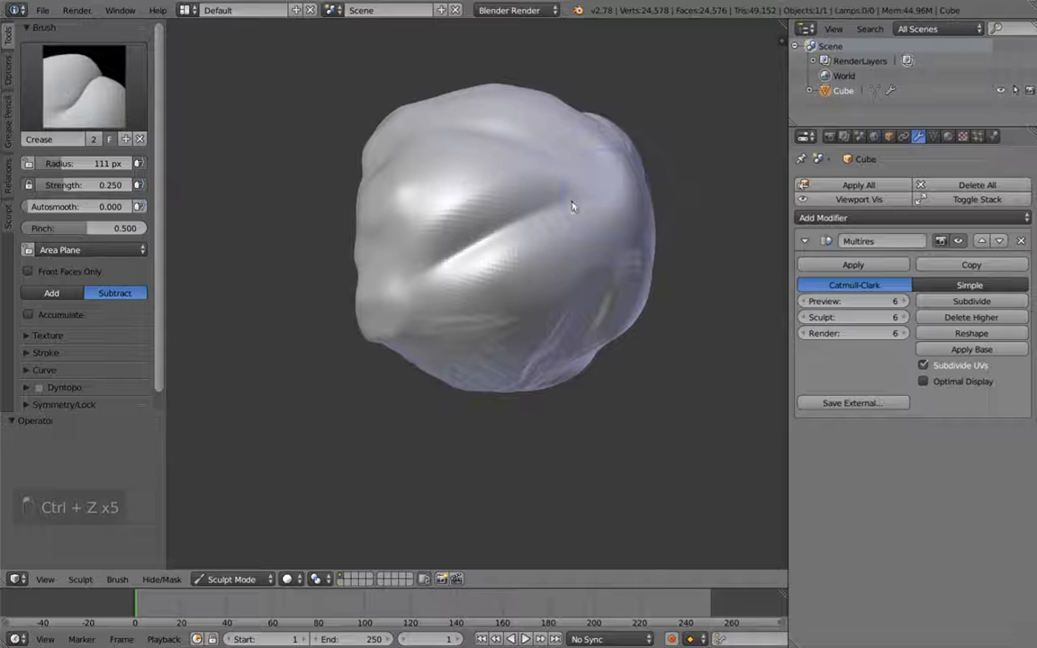
pyautogui.moveTo(592, 213)
pyautogui.mouseDown(button='middle')
pyautogui.moveTo(595, 178)
pyautogui.moveTo(539, 204)
pyautogui.mouseUp(button='middle')
pyautogui.press('f')
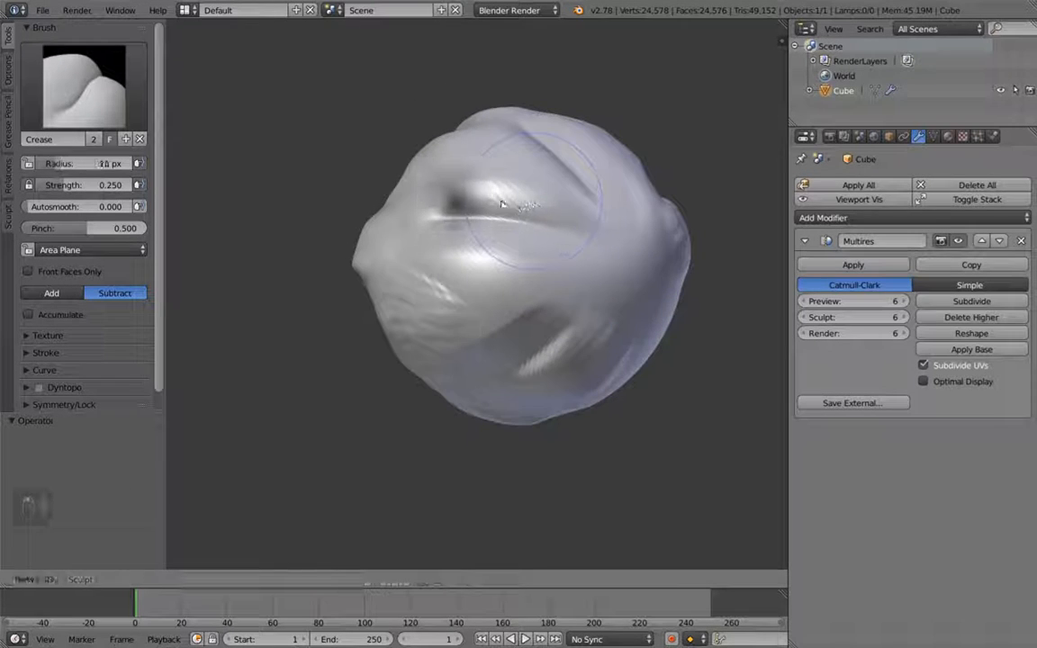
pyautogui.click(504, 204)
pyautogui.moveTo(539, 194); pyautogui.dragTo(362, 256)
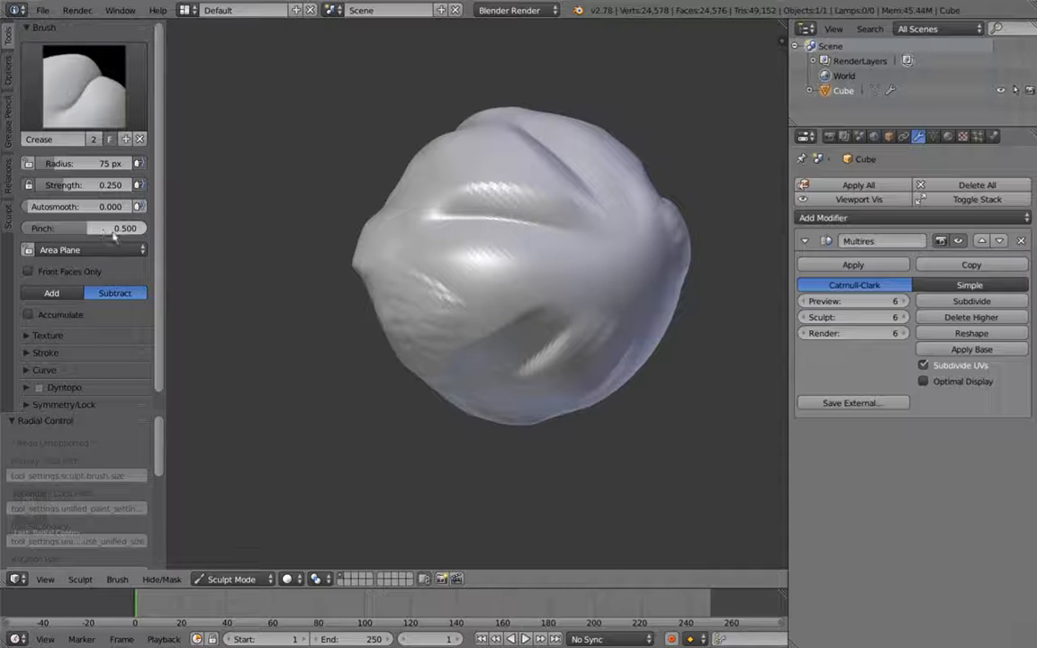
# Extend the crease with the 75 px Crease brush into a long arch-shaped groove across the sphere.
pyautogui.moveTo(546, 272)
pyautogui.mouseDown(button='middle')
pyautogui.moveTo(555, 251)
pyautogui.moveTo(500, 261)
pyautogui.moveTo(574, 239)
pyautogui.moveTo(477, 243)
pyautogui.moveTo(608, 320)
pyautogui.moveTo(525, 352)
pyautogui.mouseUp(button='middle')
pyautogui.scroll(4, 625, 308)
pyautogui.moveTo(430, 268)
pyautogui.mouseDown()
pyautogui.moveTo(499, 364)
pyautogui.moveTo(529, 440)
pyautogui.mouseUp()
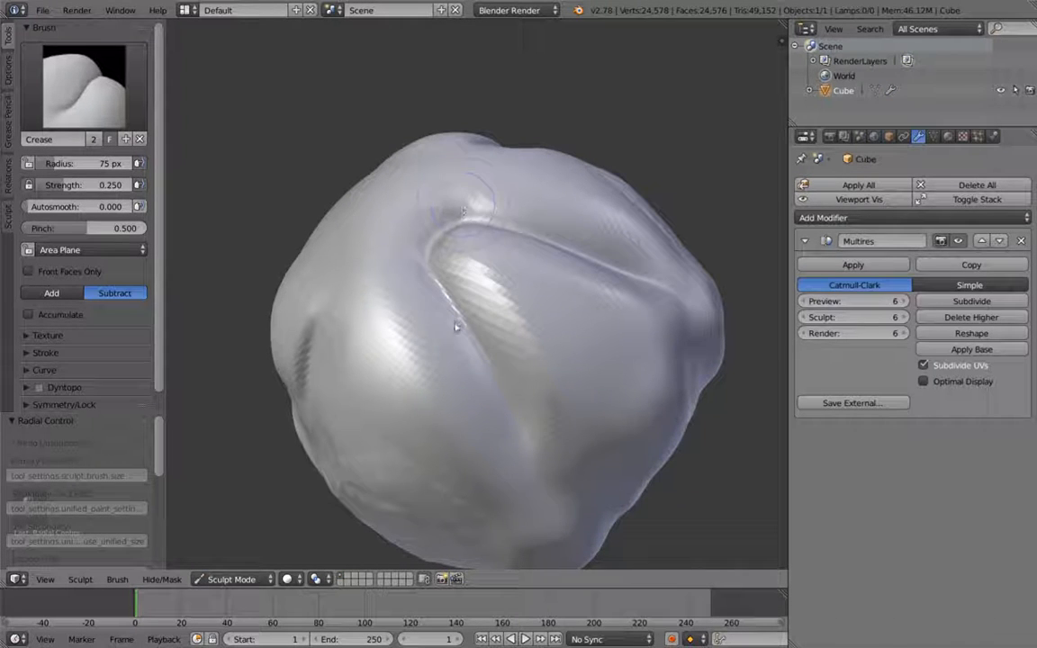
pyautogui.moveTo(527, 471)
pyautogui.mouseDown(button='middle')
pyautogui.moveTo(470, 353)
pyautogui.moveTo(418, 307)
pyautogui.moveTo(554, 370)
pyautogui.moveTo(539, 386)
pyautogui.moveTo(514, 359)
pyautogui.moveTo(511, 317)
pyautogui.moveTo(448, 331)
pyautogui.mouseUp(button='middle')
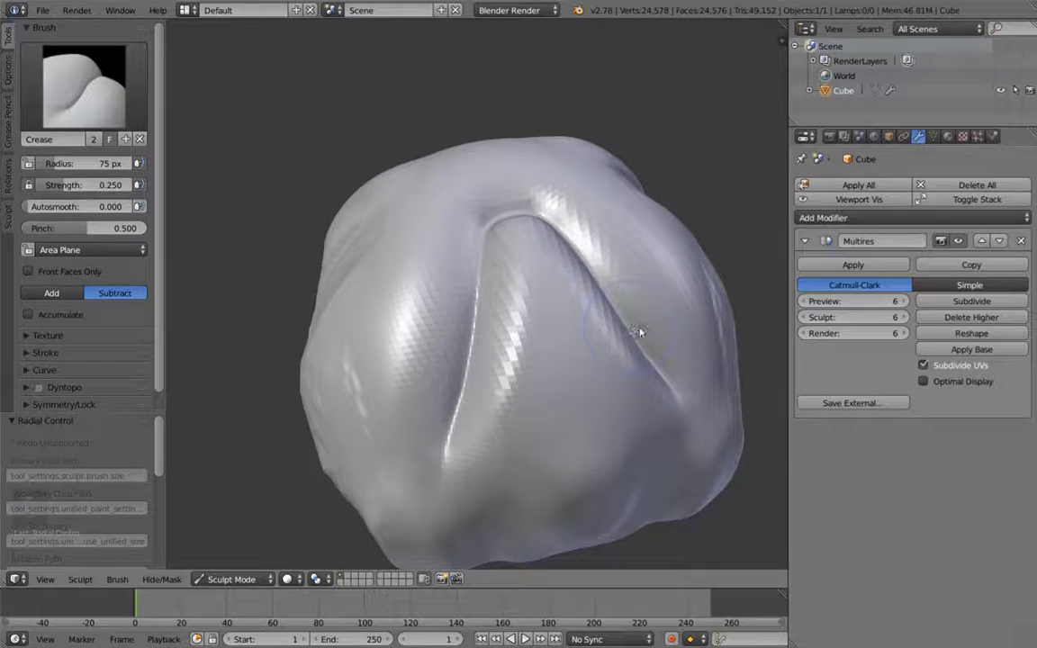
# Switch to Object Mode and enable Wire and Draw All Edges for the cube, focusing on the mesh around the crease.
pyautogui.press('n')
pyautogui.press('n')
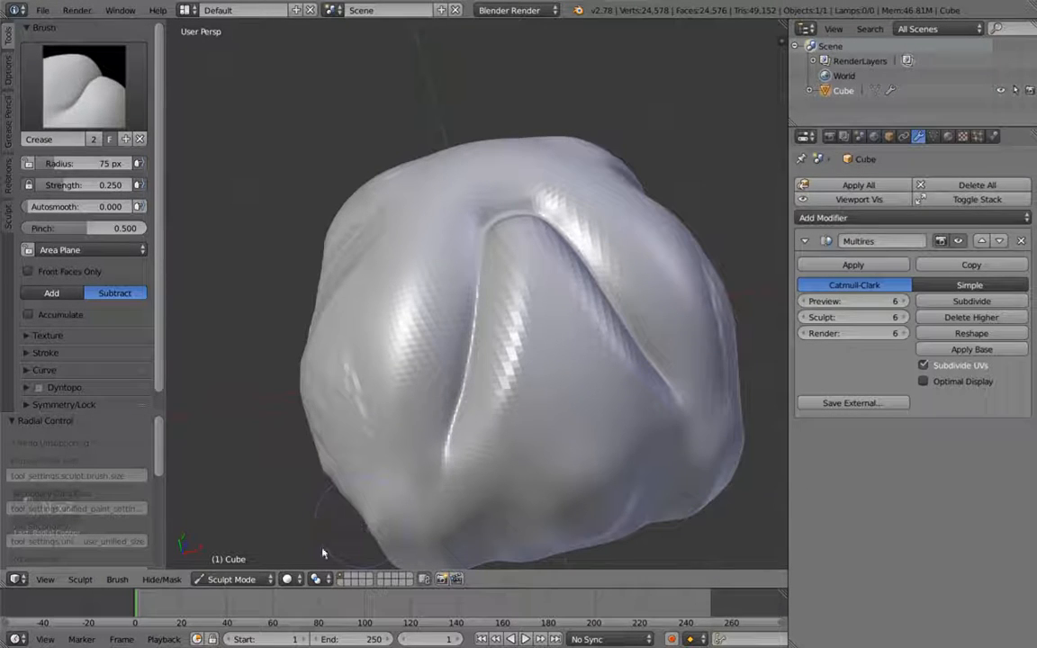
pyautogui.click(235, 578)
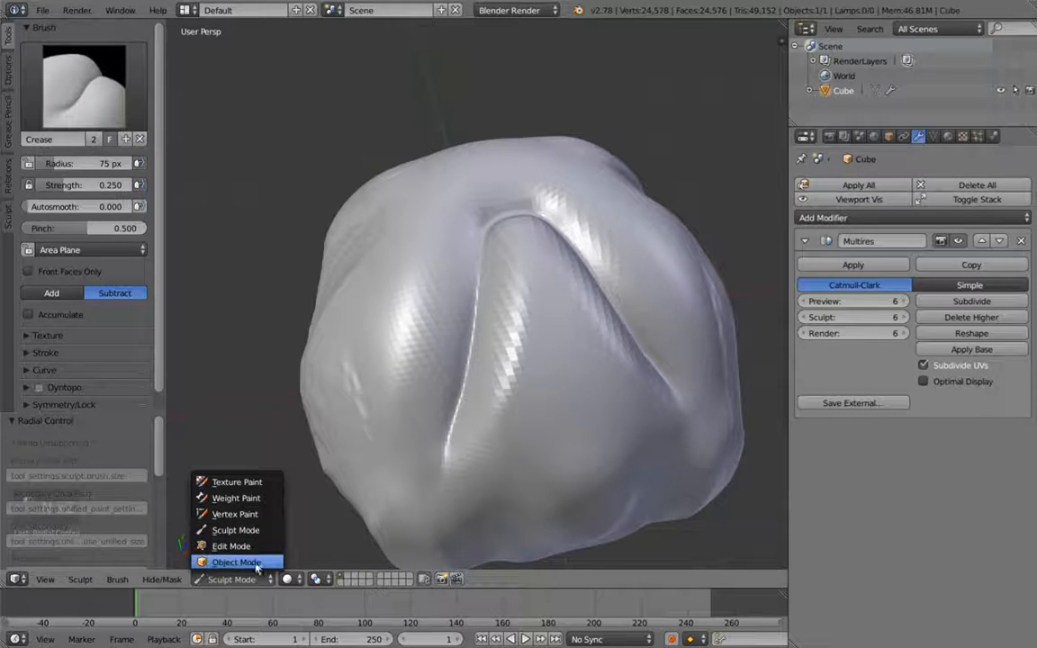
pyautogui.click(231, 560)
pyautogui.click(888, 136)
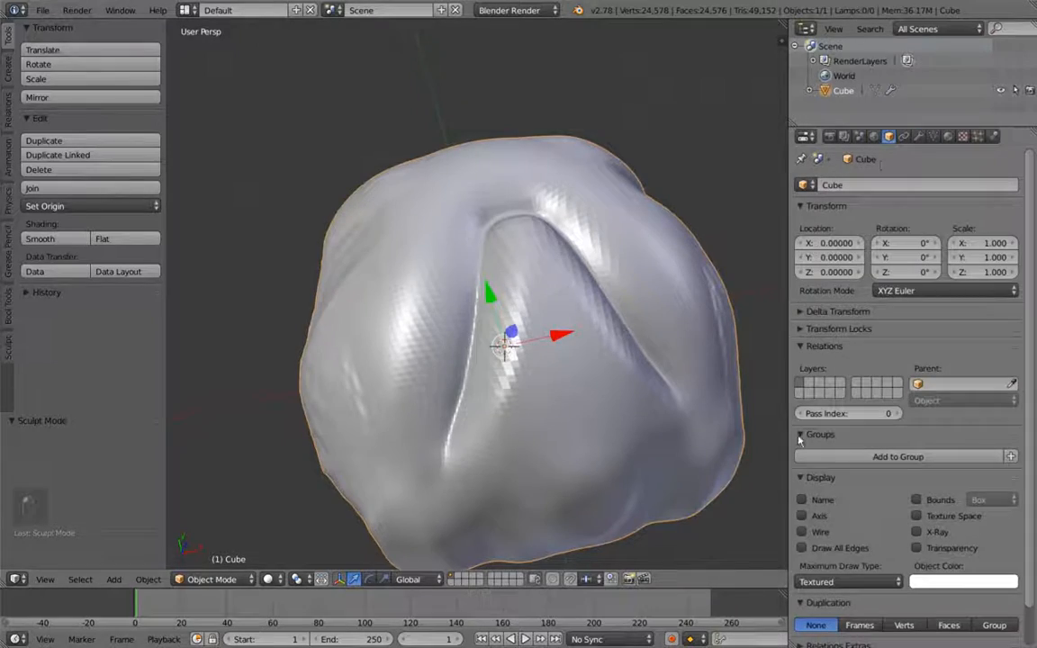
pyautogui.click(801, 532)
pyautogui.click(801, 547)
pyautogui.scroll(4, 474, 308)
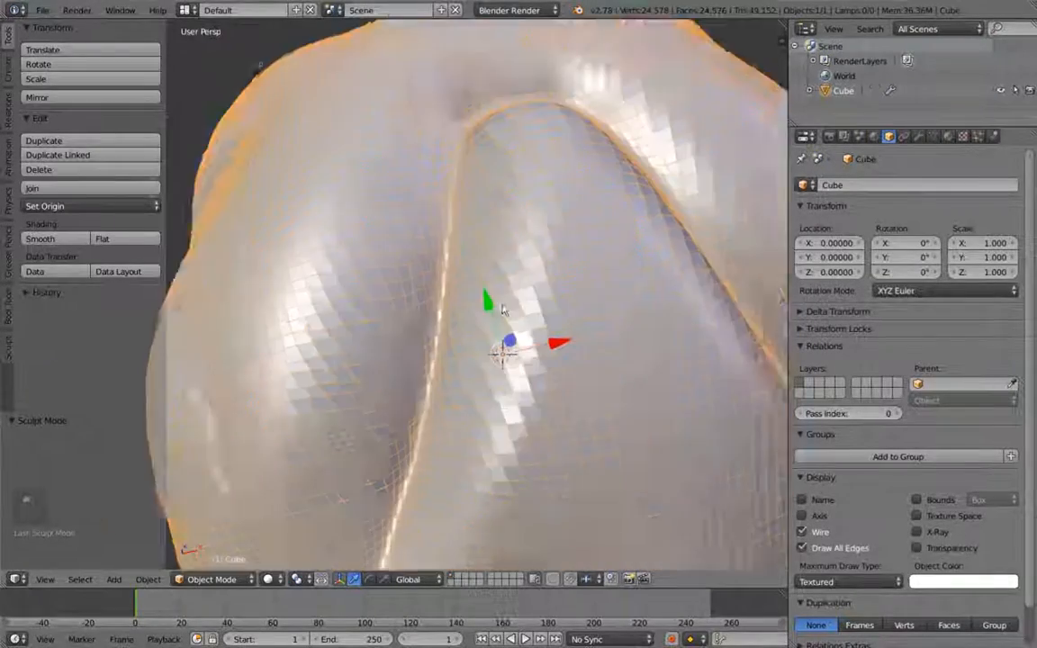
pyautogui.moveTo(474, 308); pyautogui.dragTo(445, 236, button='middle')
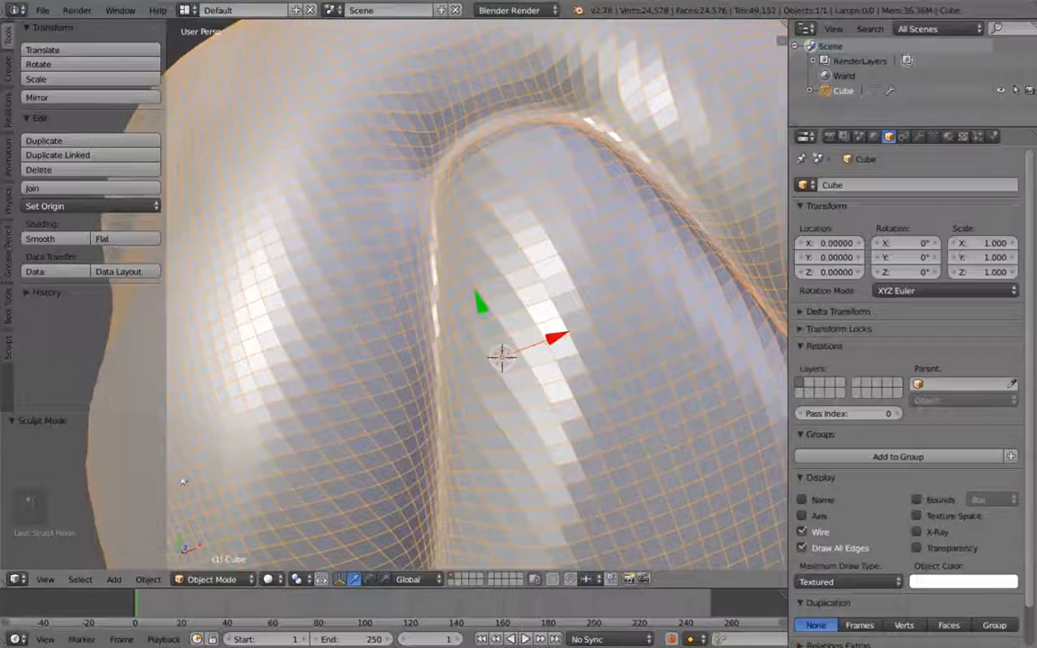
# Return to Sculpt Mode and undo the last stroke.
pyautogui.click(221, 579)
pyautogui.click(225, 526)
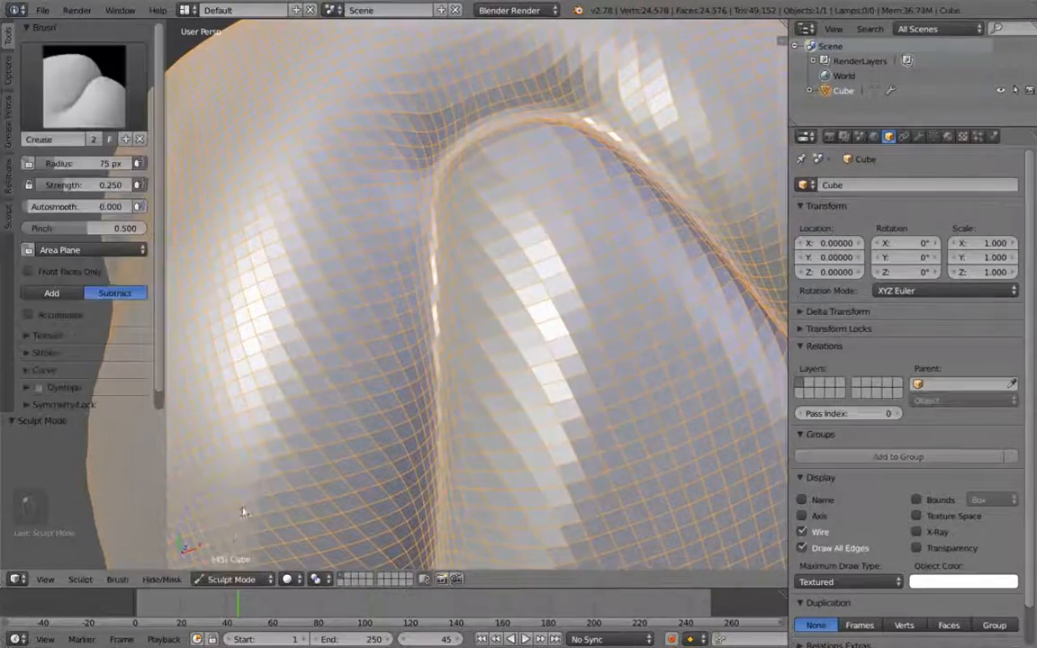
pyautogui.scroll(-4, 331, 301)
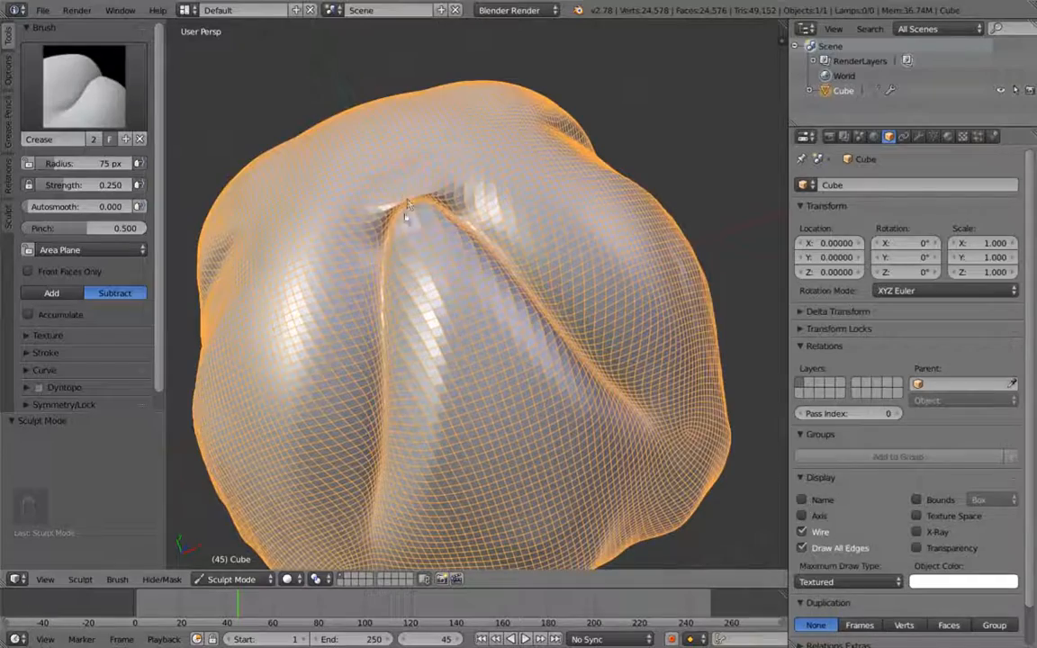
pyautogui.hotkey('ctrl', 'z')
# Draw crease strokes inside the arch-shaped groove with the Crease brush at pinch 0.500.
pyautogui.moveTo(423, 212)
pyautogui.mouseDown(button='middle')
pyautogui.moveTo(381, 191)
pyautogui.moveTo(328, 224)
pyautogui.moveTo(270, 395)
pyautogui.mouseUp(button='middle')
pyautogui.moveTo(400, 235)
pyautogui.mouseDown()
pyautogui.moveTo(407, 373)
pyautogui.moveTo(377, 447)
pyautogui.moveTo(354, 454)
pyautogui.moveTo(437, 204)
pyautogui.mouseUp()
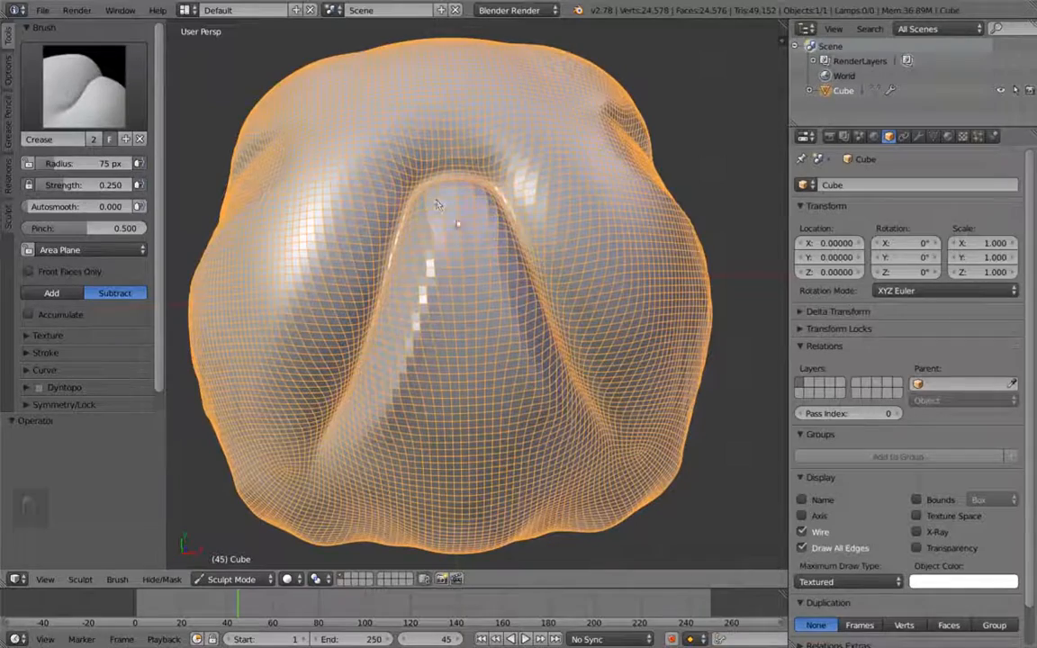
pyautogui.moveTo(419, 331); pyautogui.dragTo(381, 433)
pyautogui.moveTo(381, 433); pyautogui.dragTo(415, 363, button='middle')
pyautogui.moveTo(381, 513); pyautogui.dragTo(426, 373)
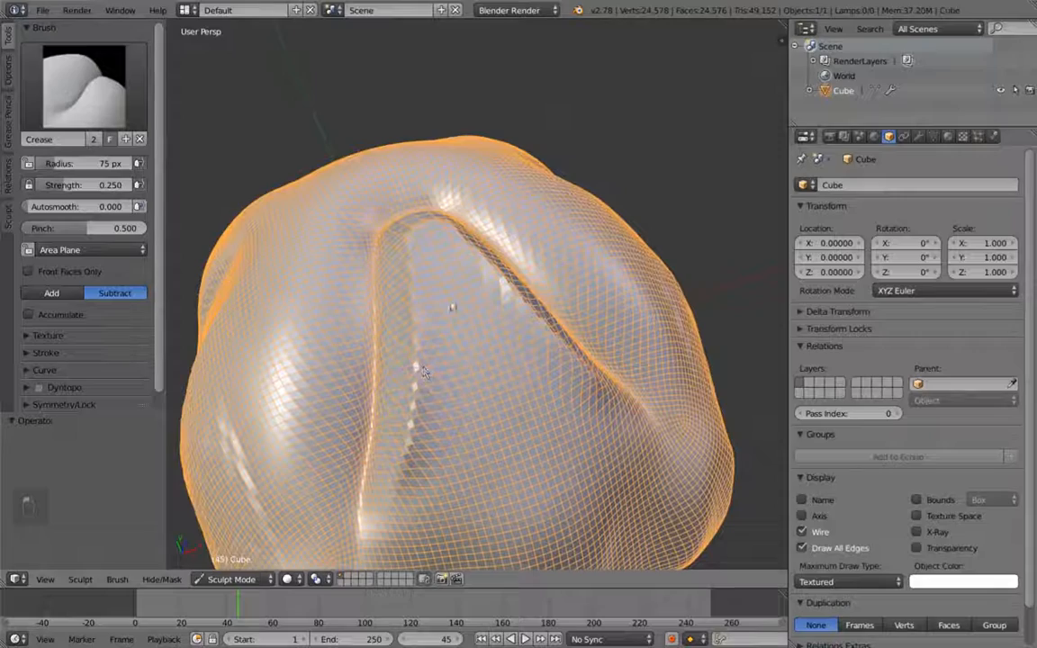
pyautogui.moveTo(478, 394); pyautogui.dragTo(418, 371)
# Set the Crease brush pinch to 1.000 and carve a sharp crease inside the arch-shaped groove.
pyautogui.moveTo(97, 230); pyautogui.dragTo(178, 231)
pyautogui.moveTo(351, 322)
pyautogui.mouseDown(button='middle')
pyautogui.moveTo(493, 328)
pyautogui.moveTo(432, 333)
pyautogui.mouseUp(button='middle')
pyautogui.moveTo(414, 245)
pyautogui.mouseDown()
pyautogui.moveTo(548, 317)
pyautogui.moveTo(481, 281)
pyautogui.moveTo(478, 290)
pyautogui.mouseUp()
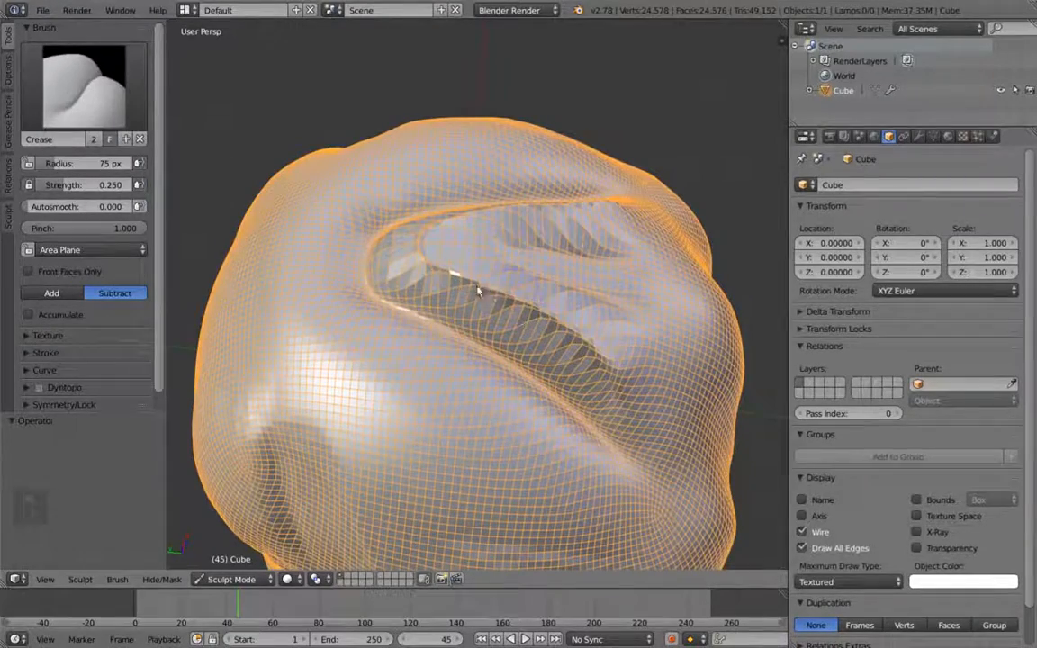
pyautogui.scroll(5, 486, 316)
pyautogui.moveTo(497, 331); pyautogui.dragTo(505, 313, button='middle')
pyautogui.scroll(-8, 446, 305)
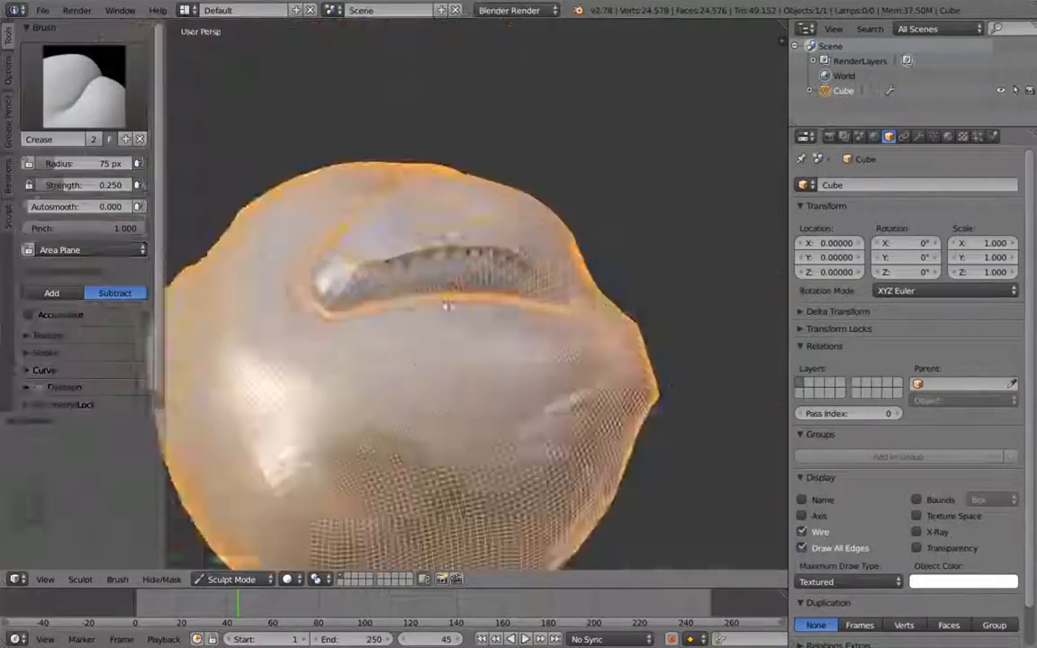
# Carve diagonal creases below the arch-shaped groove with the Crease brush at pinch 1.000.
pyautogui.moveTo(433, 332); pyautogui.dragTo(430, 332, button='middle')
pyautogui.moveTo(430, 335)
pyautogui.mouseDown()
pyautogui.moveTo(398, 377)
pyautogui.moveTo(451, 312)
pyautogui.moveTo(400, 376)
pyautogui.mouseUp()
pyautogui.moveTo(430, 359); pyautogui.dragTo(425, 351, button='middle')
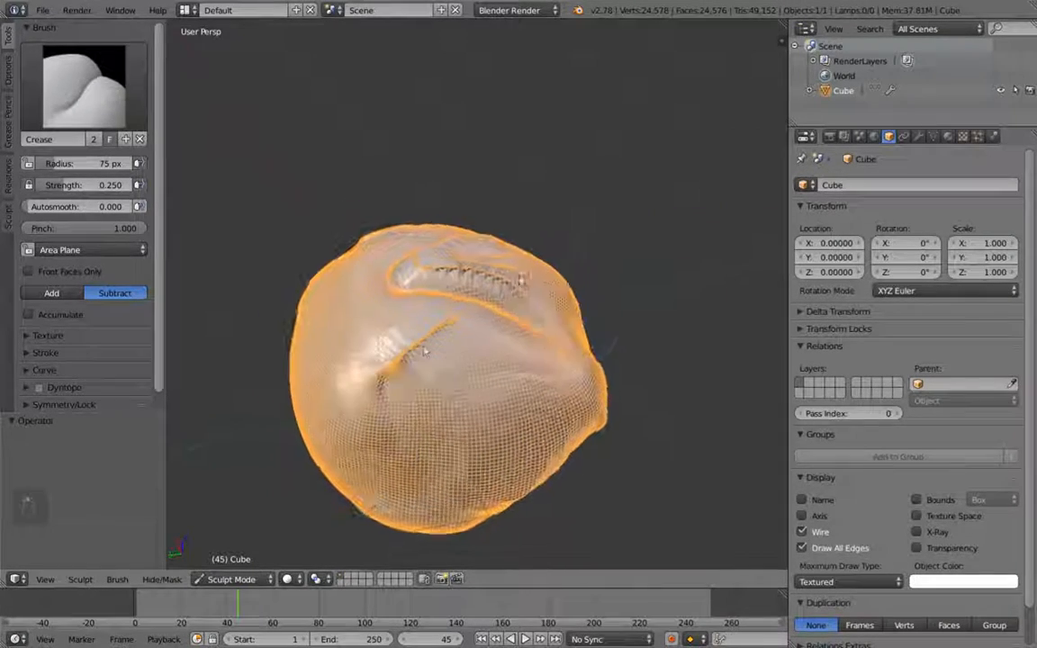
pyautogui.moveTo(399, 371); pyautogui.dragTo(433, 337)
pyautogui.moveTo(490, 321)
pyautogui.mouseDown(button='middle')
pyautogui.moveTo(482, 324)
pyautogui.moveTo(513, 351)
pyautogui.moveTo(462, 365)
pyautogui.moveTo(511, 359)
pyautogui.moveTo(405, 324)
pyautogui.moveTo(427, 338)
pyautogui.mouseUp(button='middle')
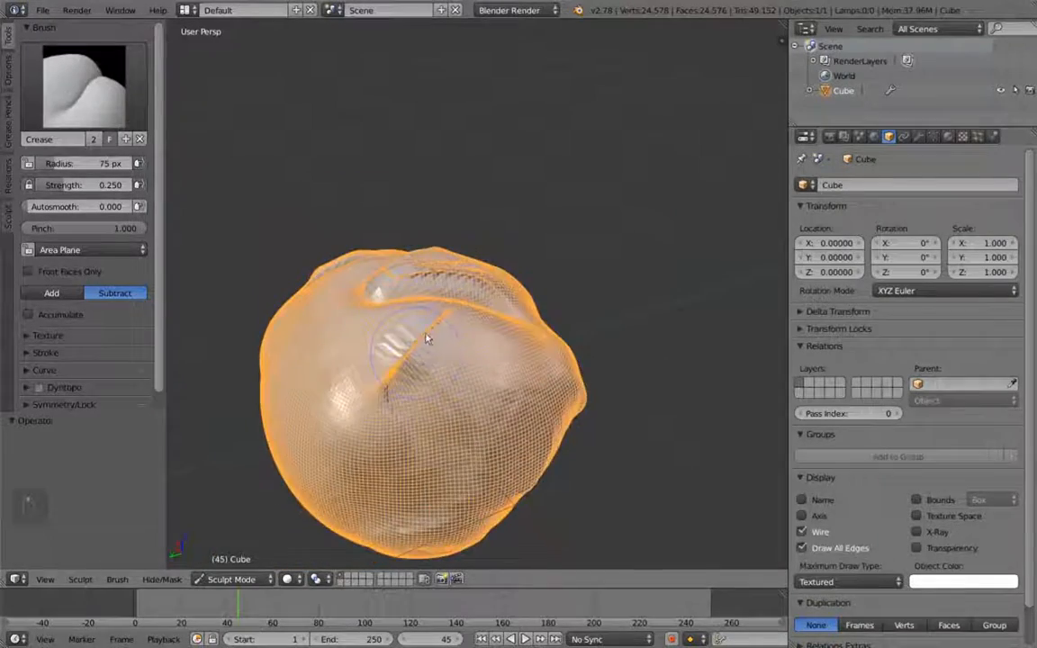
pyautogui.scroll(3, 427, 338)
pyautogui.moveTo(436, 468)
pyautogui.mouseDown()
pyautogui.moveTo(528, 348)
pyautogui.moveTo(405, 498)
pyautogui.mouseUp()
pyautogui.moveTo(481, 333)
pyautogui.mouseDown(button='middle')
pyautogui.moveTo(541, 321)
pyautogui.moveTo(527, 323)
pyautogui.mouseUp(button='middle')
# Undo the crease strokes made inside and below the arch-shaped groove.
pyautogui.hotkey('ctrl', 'z')
pyautogui.hotkey('ctrl', 'z')
pyautogui.hotkey('ctrl', 'z')
pyautogui.hotkey('ctrl', 'z')
pyautogui.hotkey('ctrl', 'z')
pyautogui.hotkey('ctrl', 'z')
pyautogui.hotkey('ctrl', 'z')
pyautogui.hotkey('ctrl', 'z')
pyautogui.hotkey('ctrl', 'z')
pyautogui.hotkey('ctrl', 'z')
pyautogui.hotkey('ctrl', 'z')
pyautogui.hotkey('ctrl', 'z')
pyautogui.hotkey('ctrl', 'z')
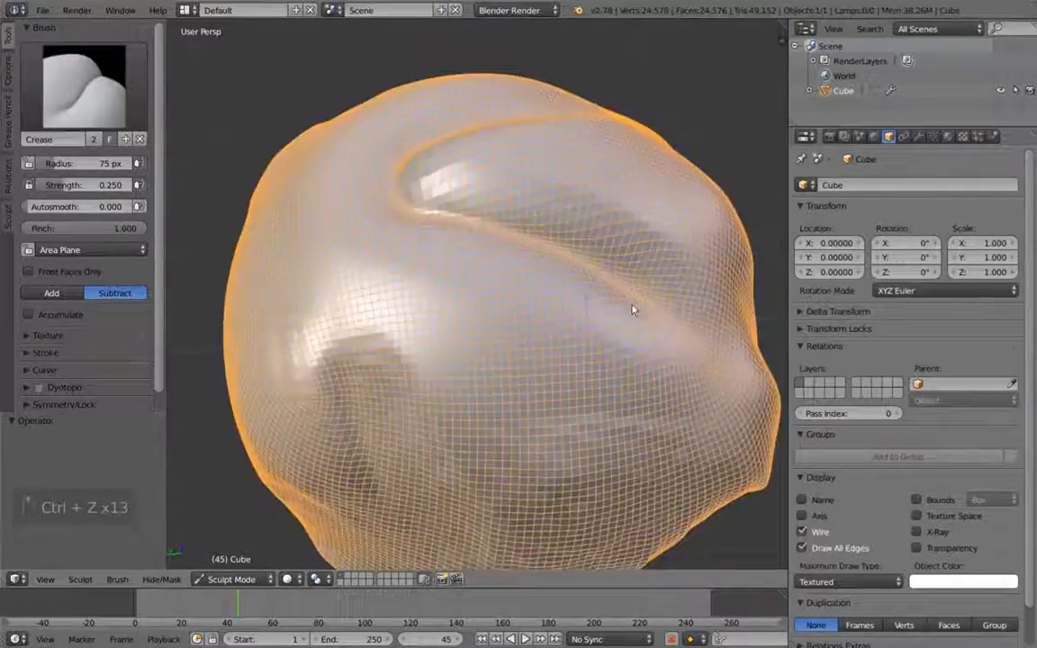
# Set the Crease brush pinch to 0.500.
pyautogui.scroll(-5, 467, 347)
pyautogui.moveTo(488, 377)
pyautogui.mouseDown(button='middle')
pyautogui.moveTo(491, 342)
pyautogui.moveTo(515, 308)
pyautogui.mouseUp(button='middle')
pyautogui.moveTo(94, 232); pyautogui.dragTo(88, 232)
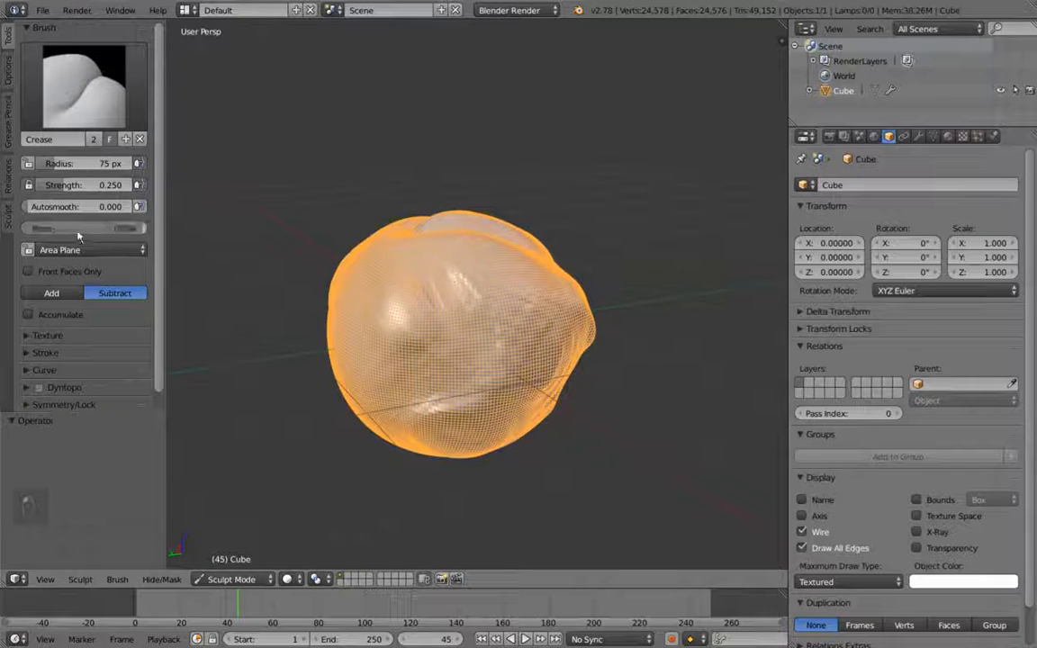
pyautogui.click(88, 232)
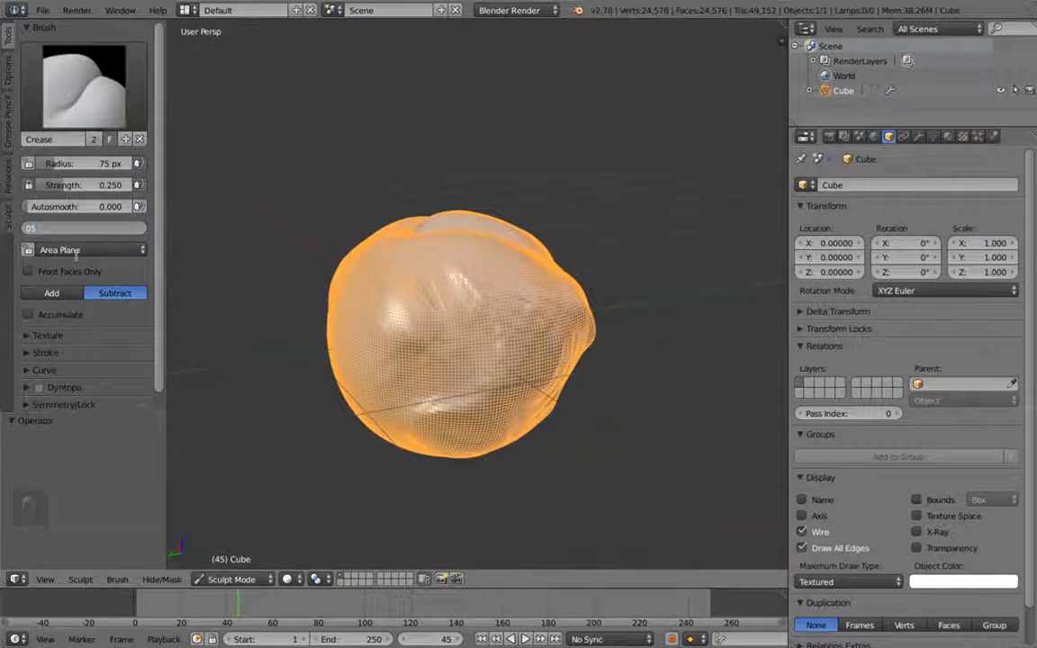
pyautogui.write('0.5')
pyautogui.press('Return')
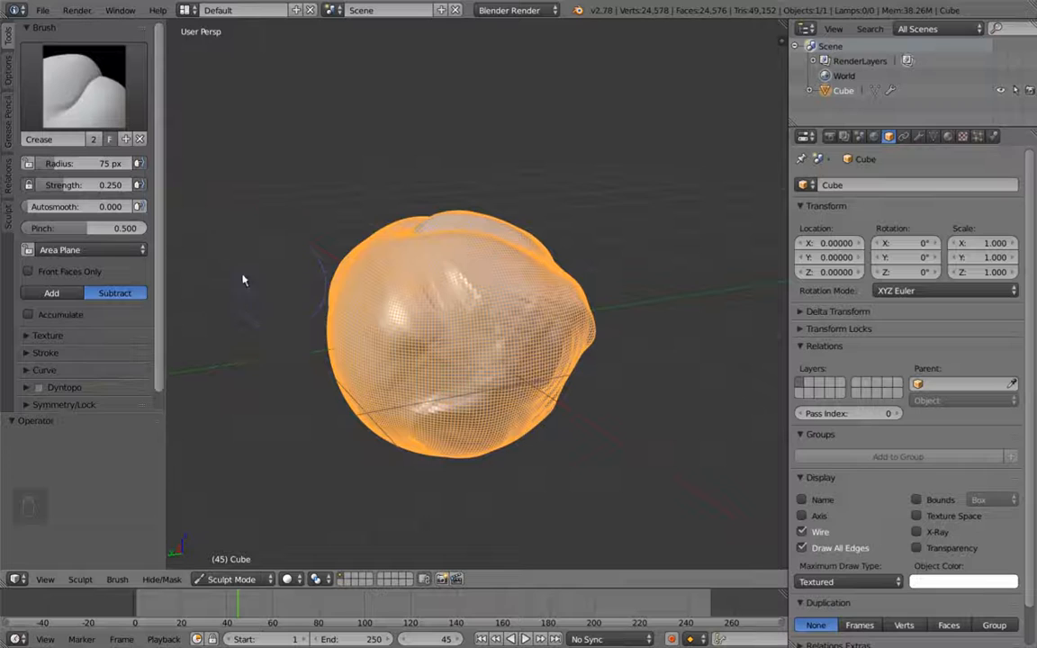
# Turn off the Wire and Draw All Edges display options for the Cube object.
pyautogui.moveTo(309, 248)
pyautogui.mouseDown(button='middle')
pyautogui.moveTo(393, 289)
pyautogui.moveTo(398, 340)
pyautogui.moveTo(401, 322)
pyautogui.mouseUp(button='middle')
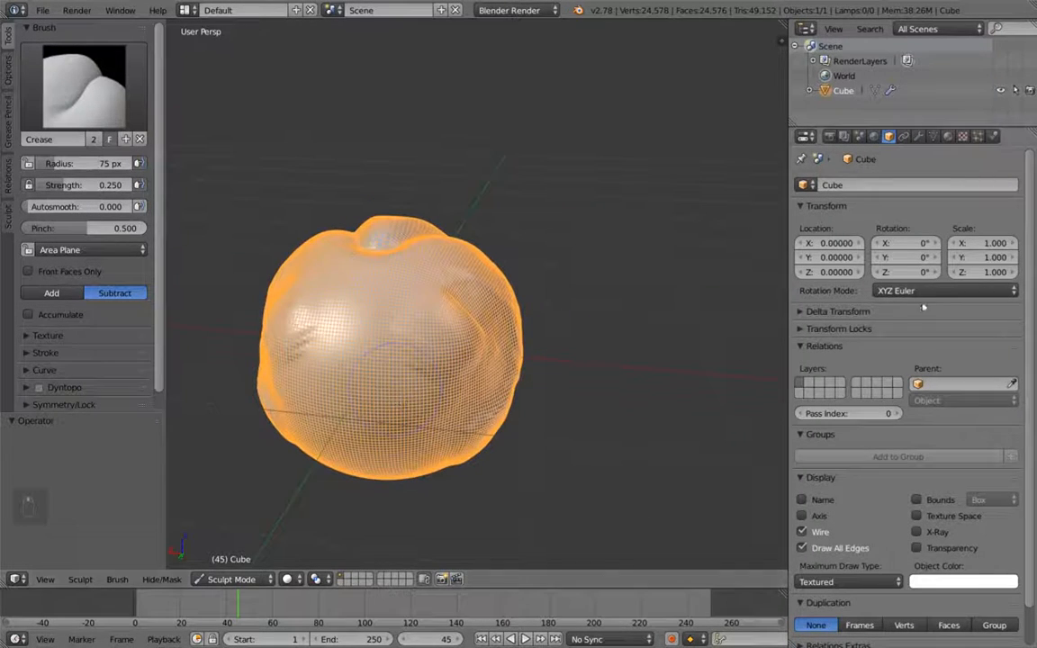
pyautogui.click(817, 532)
pyautogui.click(819, 547)
# Set the Crease brush radius to 101 px and carve creases on the sphere beside the arch-shaped groove.
pyautogui.moveTo(467, 391); pyautogui.dragTo(397, 342, button='middle')
pyautogui.press('f')
pyautogui.click(409, 373)
pyautogui.moveTo(306, 350); pyautogui.dragTo(357, 350, button='middle')
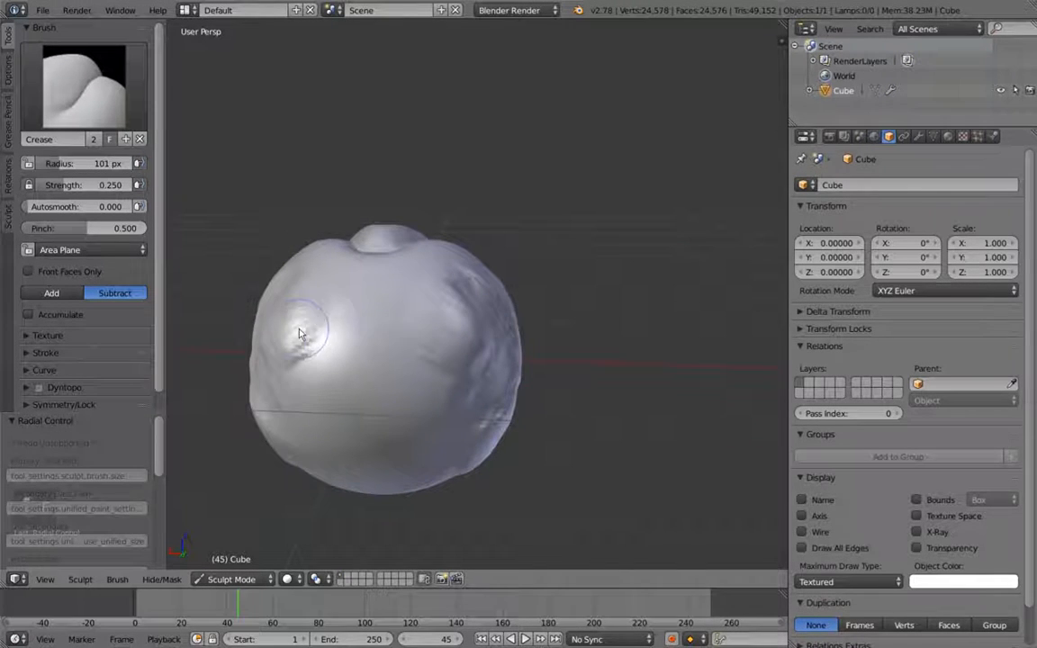
pyautogui.moveTo(332, 309)
pyautogui.mouseDown()
pyautogui.moveTo(402, 303)
pyautogui.moveTo(433, 345)
pyautogui.moveTo(340, 311)
pyautogui.moveTo(287, 375)
pyautogui.mouseUp()
pyautogui.moveTo(286, 375); pyautogui.dragTo(343, 461, button='middle')
pyautogui.moveTo(290, 359); pyautogui.dragTo(281, 447)
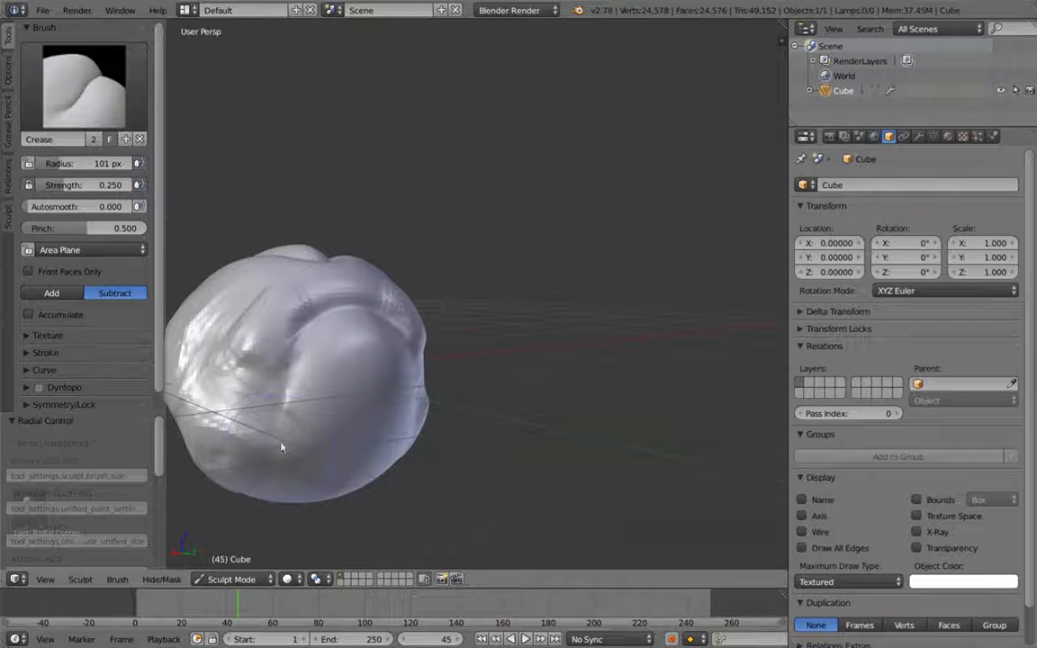
pyautogui.moveTo(266, 483); pyautogui.dragTo(289, 329, button='middle')
pyautogui.moveTo(289, 329)
pyautogui.mouseDown()
pyautogui.moveTo(294, 353)
pyautogui.moveTo(266, 435)
pyautogui.moveTo(299, 379)
pyautogui.mouseUp()
# Set the Crease brush radius to 132 px and carve wider creases alongside the arch-shaped groove.
pyautogui.press('f')
pyautogui.click(328, 389)
pyautogui.keyDown('shift'); pyautogui.moveTo(405, 365); pyautogui.dragTo(472, 339, button='middle'); pyautogui.keyUp('shift')
pyautogui.moveTo(482, 284)
pyautogui.mouseDown(button='middle')
pyautogui.moveTo(453, 304)
pyautogui.moveTo(345, 318)
pyautogui.mouseUp(button='middle')
pyautogui.moveTo(344, 319)
pyautogui.mouseDown()
pyautogui.moveTo(296, 358)
pyautogui.moveTo(280, 425)
pyautogui.mouseUp()
pyautogui.moveTo(281, 427)
pyautogui.keyDown('shift'); pyautogui.mouseDown(button='middle')
pyautogui.moveTo(401, 339)
pyautogui.moveTo(400, 284)
pyautogui.mouseUp(button='middle'); pyautogui.keyUp('shift')
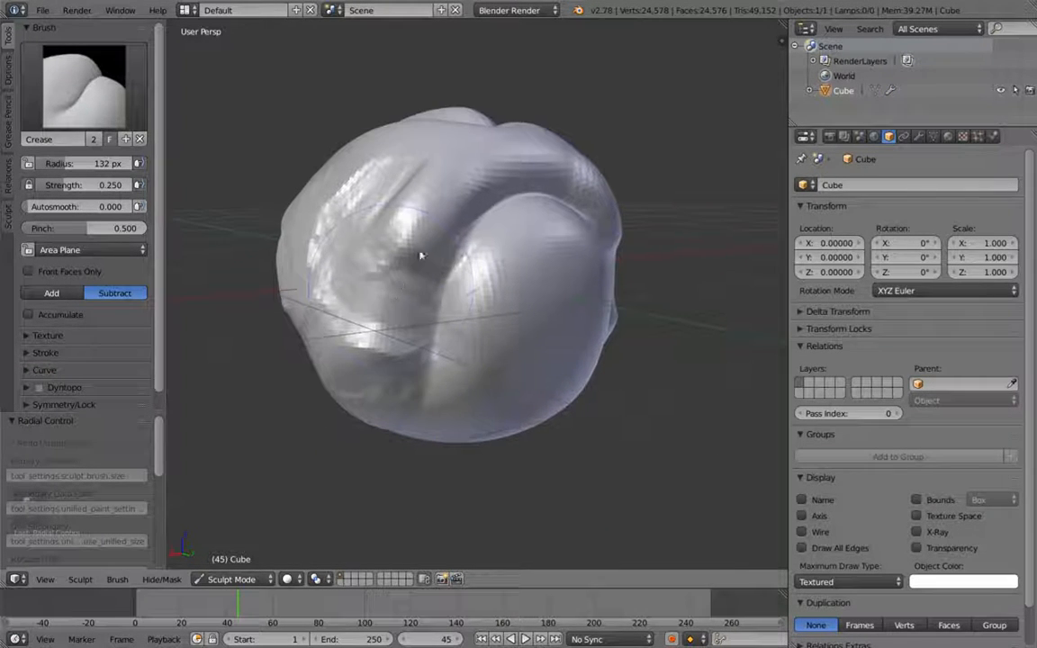
pyautogui.moveTo(418, 312); pyautogui.dragTo(428, 301)
pyautogui.moveTo(428, 301)
pyautogui.mouseDown(button='middle')
pyautogui.moveTo(397, 393)
pyautogui.moveTo(625, 386)
pyautogui.moveTo(613, 393)
pyautogui.moveTo(552, 379)
pyautogui.mouseUp(button='middle')
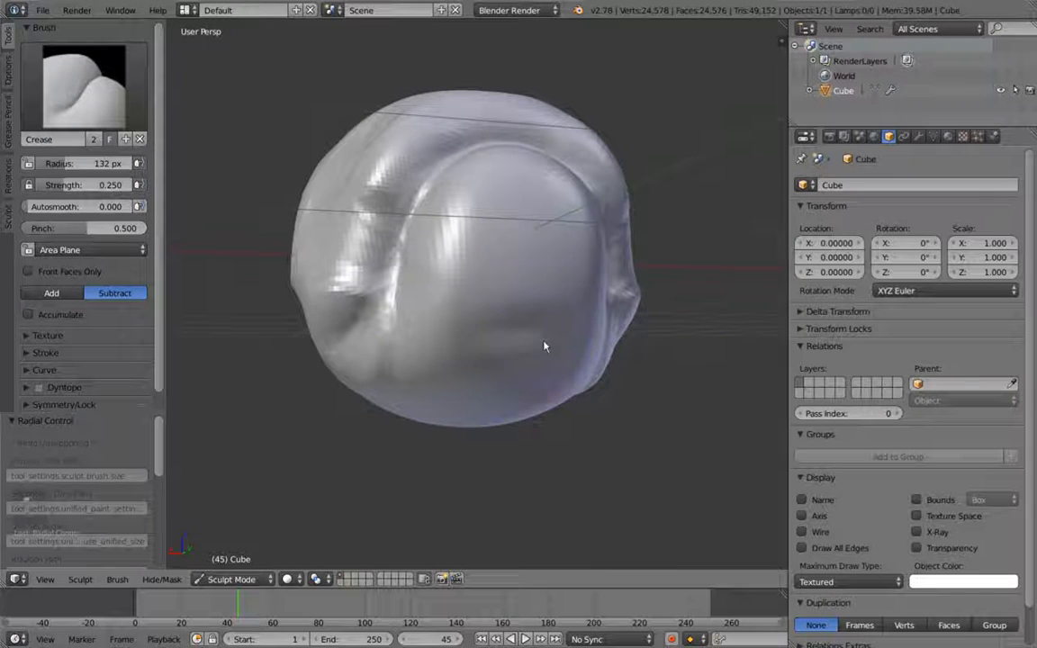
# Set the Crease brush radius to 105 px and carve a curved crease across the bulge inside the arch.
pyautogui.moveTo(596, 362)
pyautogui.mouseDown(button='middle')
pyautogui.moveTo(546, 380)
pyautogui.moveTo(538, 398)
pyautogui.moveTo(504, 369)
pyautogui.moveTo(441, 431)
pyautogui.moveTo(483, 280)
pyautogui.mouseUp(button='middle')
pyautogui.press('f')
pyautogui.click(437, 288)
pyautogui.moveTo(437, 288)
pyautogui.mouseDown()
pyautogui.moveTo(418, 301)
pyautogui.moveTo(519, 276)
pyautogui.moveTo(446, 296)
pyautogui.moveTo(500, 274)
pyautogui.mouseUp()
pyautogui.click(519, 276)
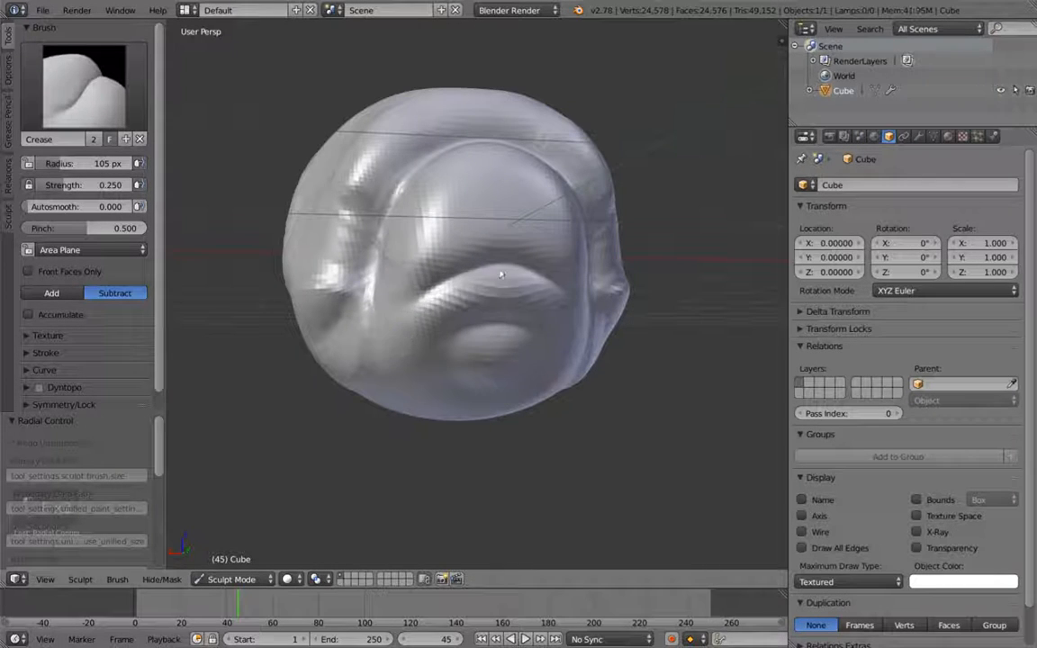
# Switch to Object Mode and draw grease pencil lines tracing the crease's profile along the sphere's silhouette.
pyautogui.moveTo(364, 298)
pyautogui.mouseDown(button='middle')
pyautogui.moveTo(668, 338)
pyautogui.moveTo(585, 319)
pyautogui.moveTo(576, 329)
pyautogui.moveTo(612, 336)
pyautogui.moveTo(504, 270)
pyautogui.moveTo(590, 311)
pyautogui.moveTo(509, 268)
pyautogui.mouseUp(button='middle')
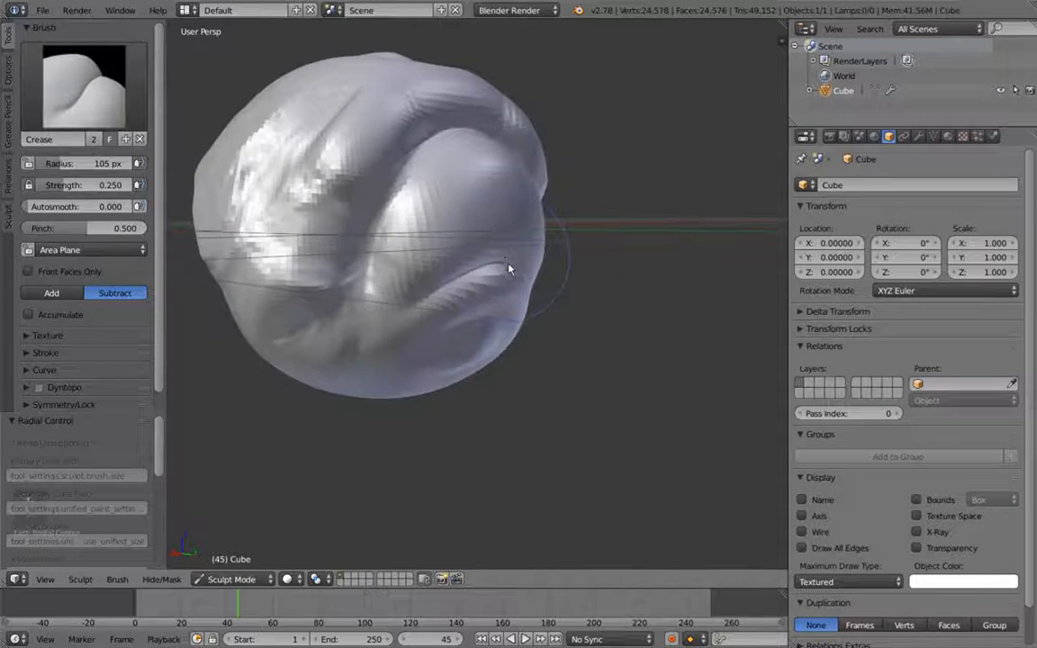
pyautogui.scroll(3, 508, 268)
pyautogui.scroll(-2, 510, 258)
pyautogui.click(248, 581)
pyautogui.click(236, 579)
pyautogui.click(243, 555)
pyautogui.click(202, 579)
pyautogui.click(206, 530)
pyautogui.click(226, 581)
pyautogui.click(226, 559)
pyautogui.moveTo(546, 274)
pyautogui.mouseDown(button='middle')
pyautogui.moveTo(555, 269)
pyautogui.moveTo(569, 282)
pyautogui.moveTo(562, 277)
pyautogui.mouseUp(button='middle')
pyautogui.press('d')
pyautogui.moveTo(526, 258); pyautogui.dragTo(535, 247)
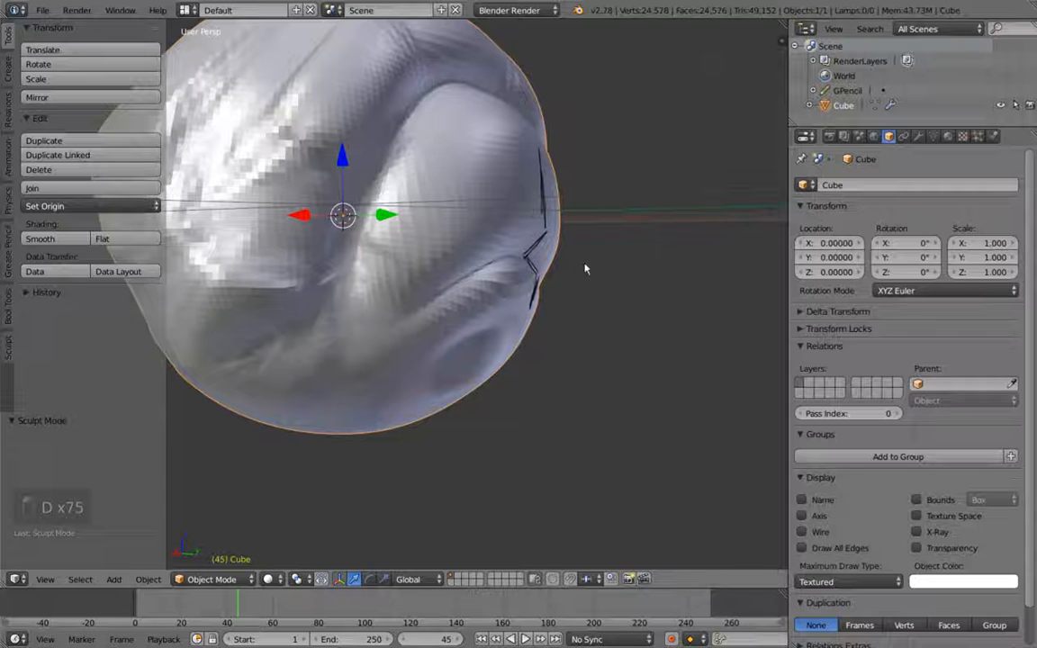
# Return to Sculpt Mode, reduce the Crease brush radius to 80 px and then 64 px, and sharpen the curved crease inside the arch.
pyautogui.click(213, 579)
pyautogui.click(233, 528)
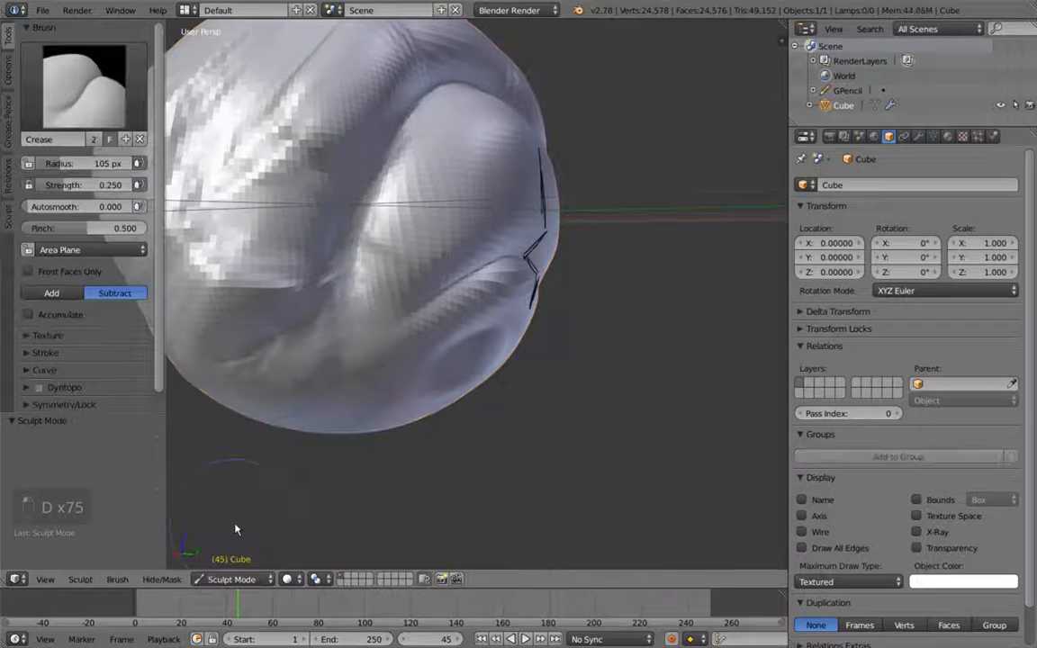
pyautogui.press('f')
pyautogui.click(441, 275)
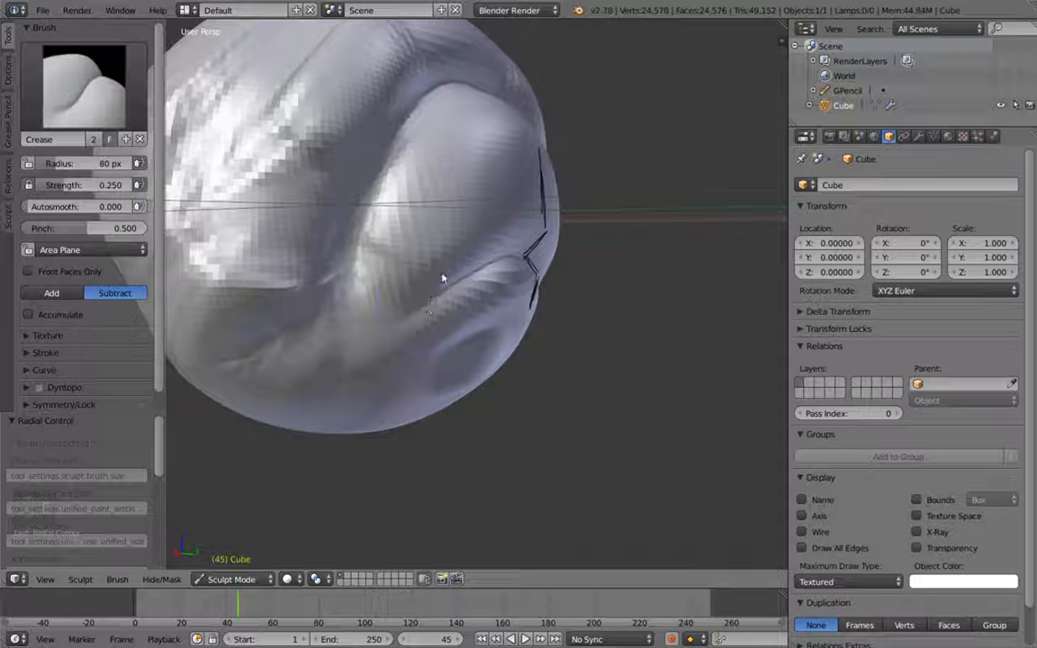
pyautogui.press('f')
pyautogui.click(420, 293)
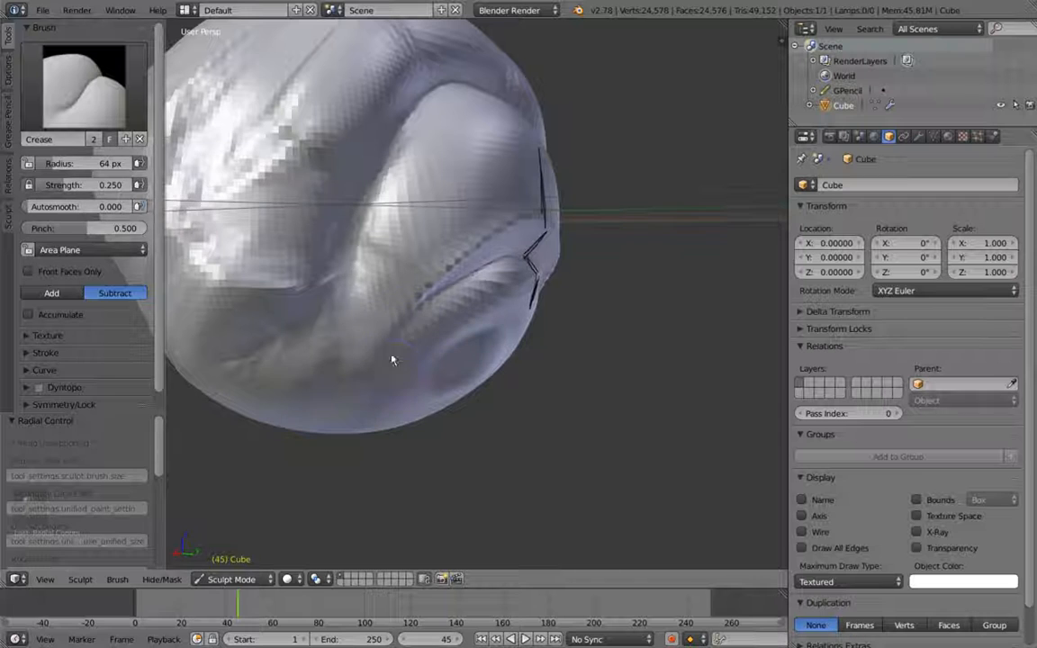
pyautogui.moveTo(391, 394)
pyautogui.mouseDown(button='middle')
pyautogui.moveTo(546, 308)
pyautogui.moveTo(450, 309)
pyautogui.mouseUp(button='middle')
pyautogui.moveTo(449, 309)
pyautogui.mouseDown()
pyautogui.moveTo(544, 291)
pyautogui.moveTo(498, 293)
pyautogui.moveTo(555, 294)
pyautogui.mouseUp()
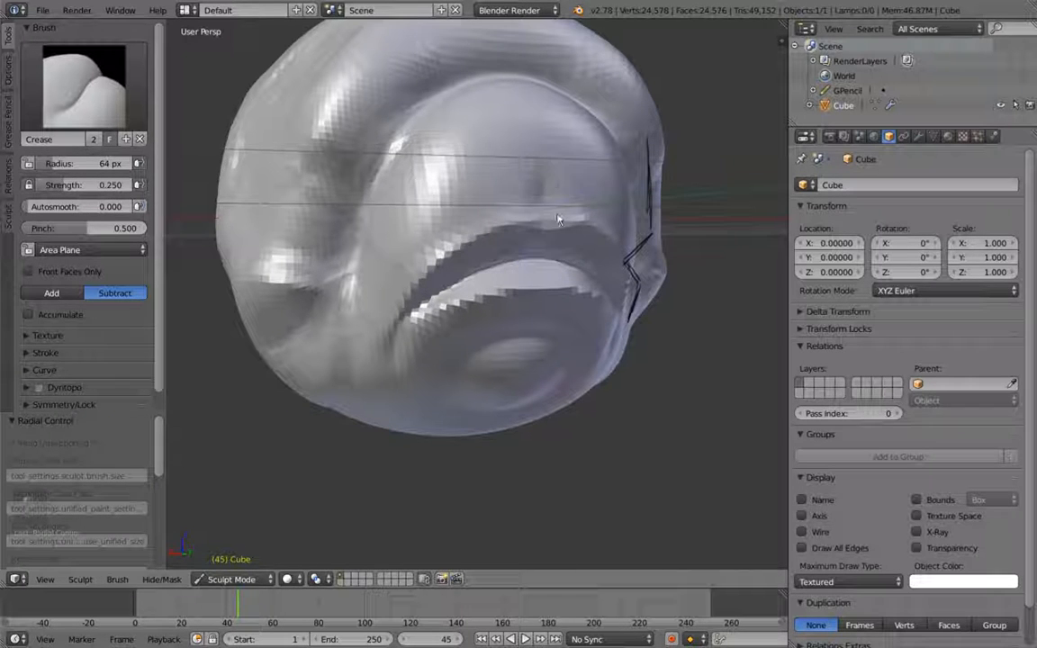
pyautogui.moveTo(532, 208)
pyautogui.mouseDown(button='middle')
pyautogui.moveTo(563, 240)
pyautogui.moveTo(560, 230)
pyautogui.moveTo(498, 231)
pyautogui.moveTo(533, 263)
pyautogui.mouseUp(button='middle')
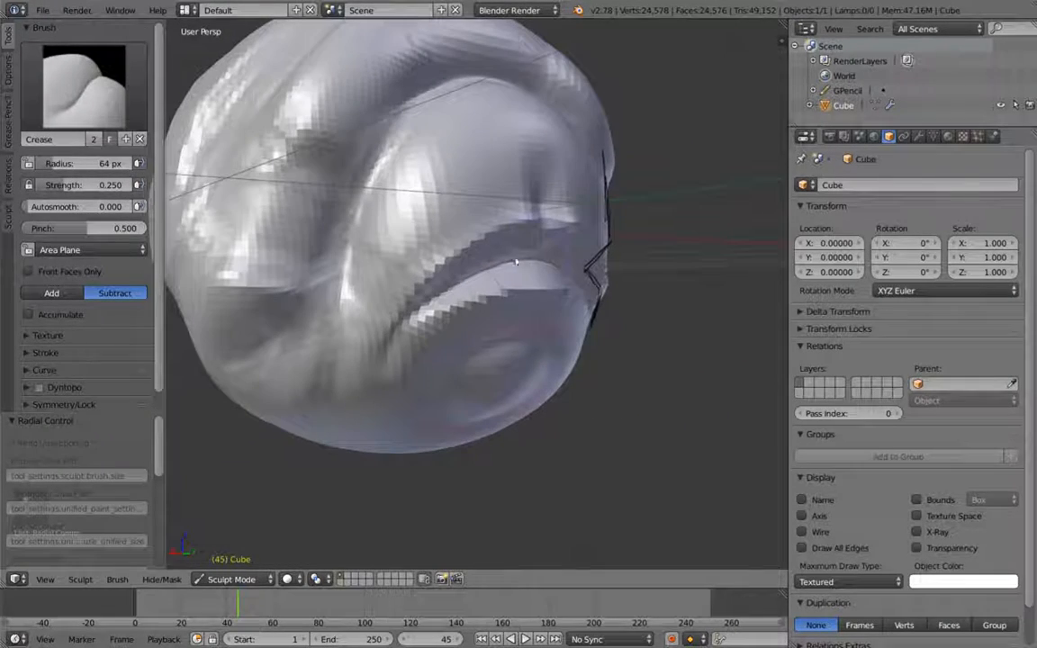
pyautogui.scroll(-4, 496, 255)
pyautogui.moveTo(562, 295)
pyautogui.mouseDown(button='middle')
pyautogui.moveTo(572, 301)
pyautogui.moveTo(493, 303)
pyautogui.moveTo(623, 305)
pyautogui.moveTo(562, 297)
pyautogui.moveTo(507, 308)
pyautogui.moveTo(567, 308)
pyautogui.moveTo(549, 306)
pyautogui.mouseUp(button='middle')
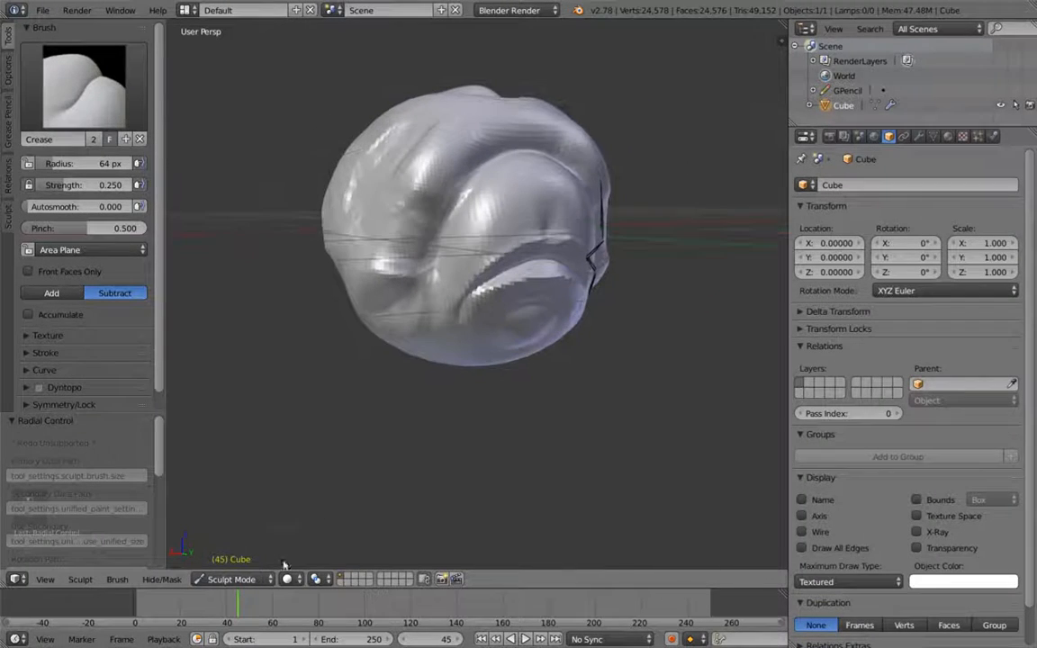
# Switch to Object Mode and unlink the grease pencil data to remove the profile lines.
pyautogui.click(232, 578)
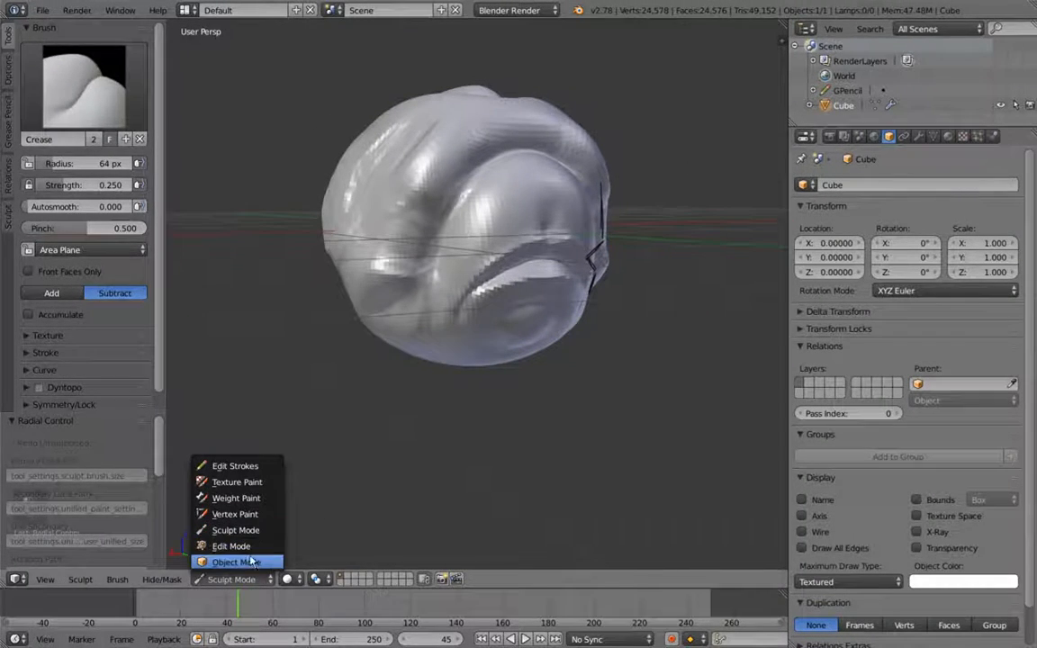
pyautogui.click(236, 562)
pyautogui.press('n')
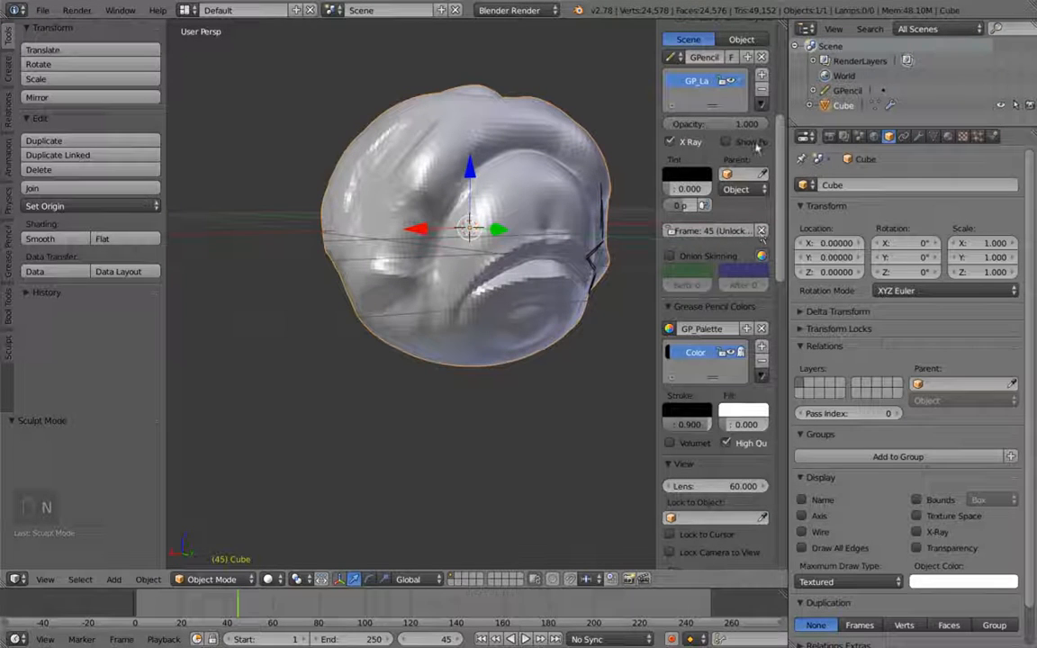
pyautogui.scroll(4, 774, 266)
pyautogui.click(761, 174)
pyautogui.press('n')
# Switch the object to Sculpt Mode, on to Edit Mode, and back to Object Mode.
pyautogui.click(213, 579)
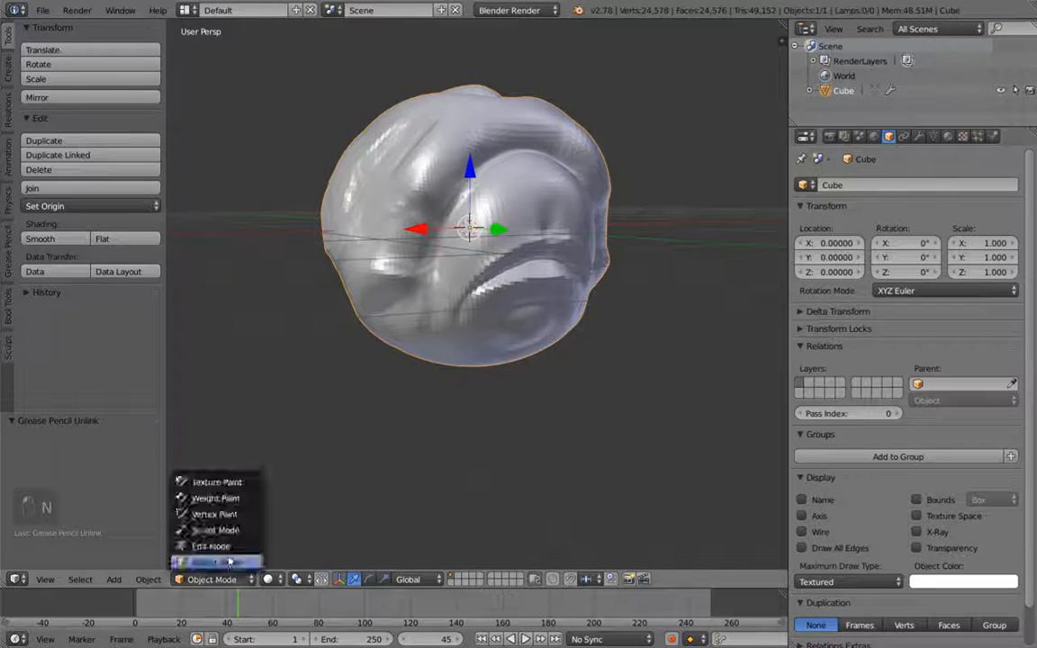
pyautogui.click(229, 541)
pyautogui.moveTo(576, 322)
pyautogui.mouseDown(button='middle')
pyautogui.moveTo(491, 343)
pyautogui.moveTo(423, 405)
pyautogui.mouseUp(button='middle')
pyautogui.click(239, 579)
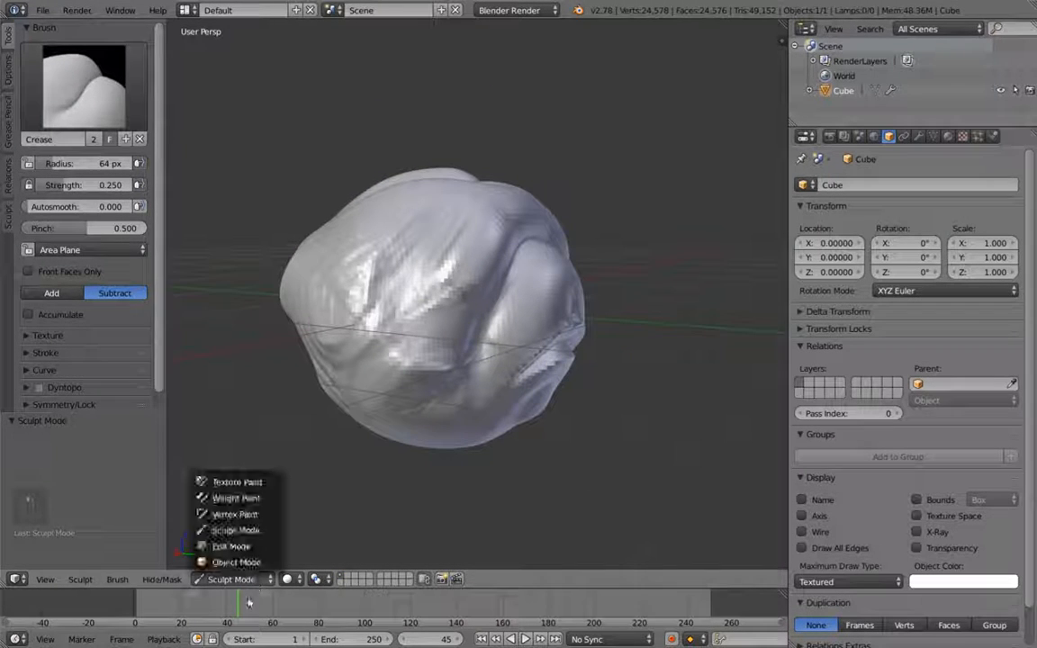
pyautogui.click(250, 548)
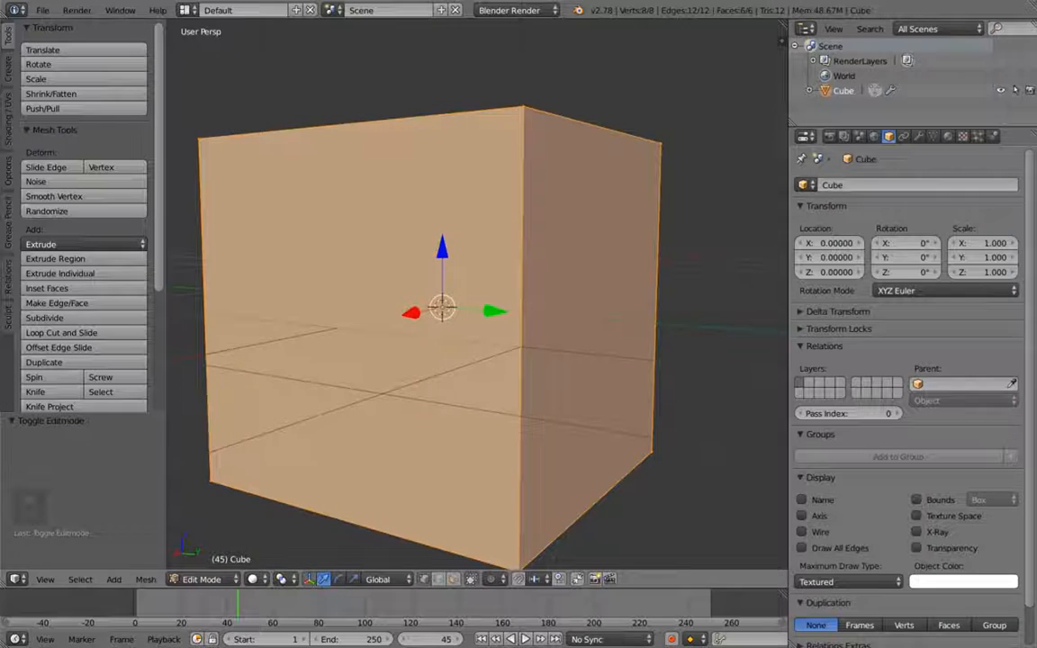
pyautogui.click(235, 580)
pyautogui.click(237, 563)
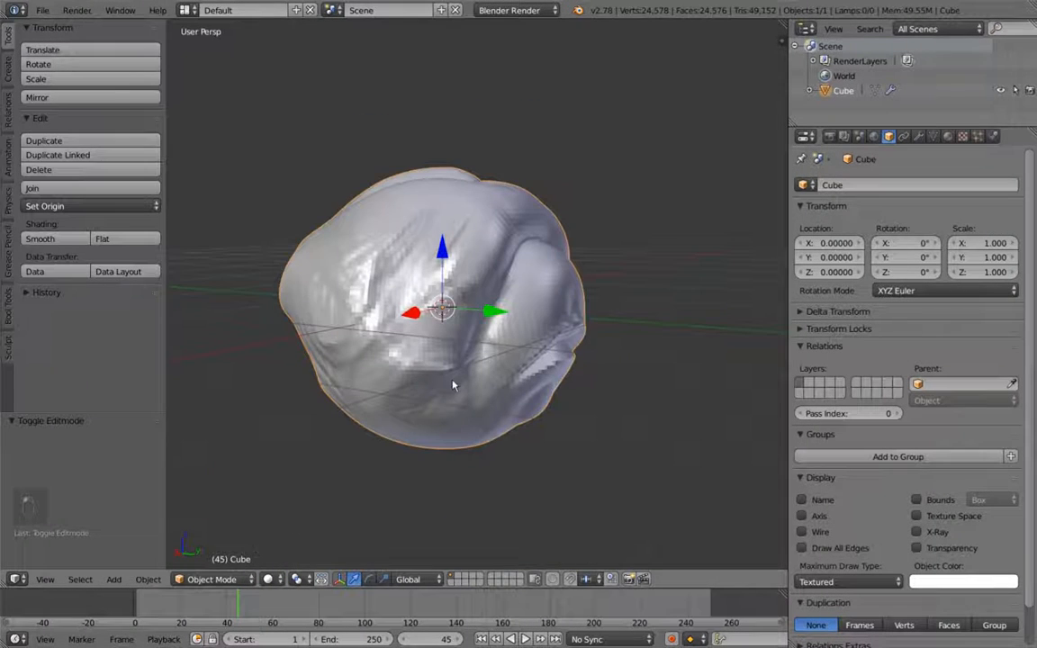
# Undo the mode changes, grease pencil drawing and all sculpting back to the smooth, unsculpted sphere.
pyautogui.hotkey('ctrl', 'z')
pyautogui.hotkey('ctrl', 'z')
pyautogui.hotkey('ctrl', 'z')
pyautogui.hotkey('ctrl', 'z')
pyautogui.hotkey('ctrl', 'z')
pyautogui.hotkey('ctrl', 'z')
pyautogui.hotkey('ctrl', 'z')
pyautogui.hotkey('ctrl', 'z')
pyautogui.hotkey('ctrl', 'z')
pyautogui.hotkey('ctrl', 'z')
pyautogui.hotkey('ctrl', 'z')
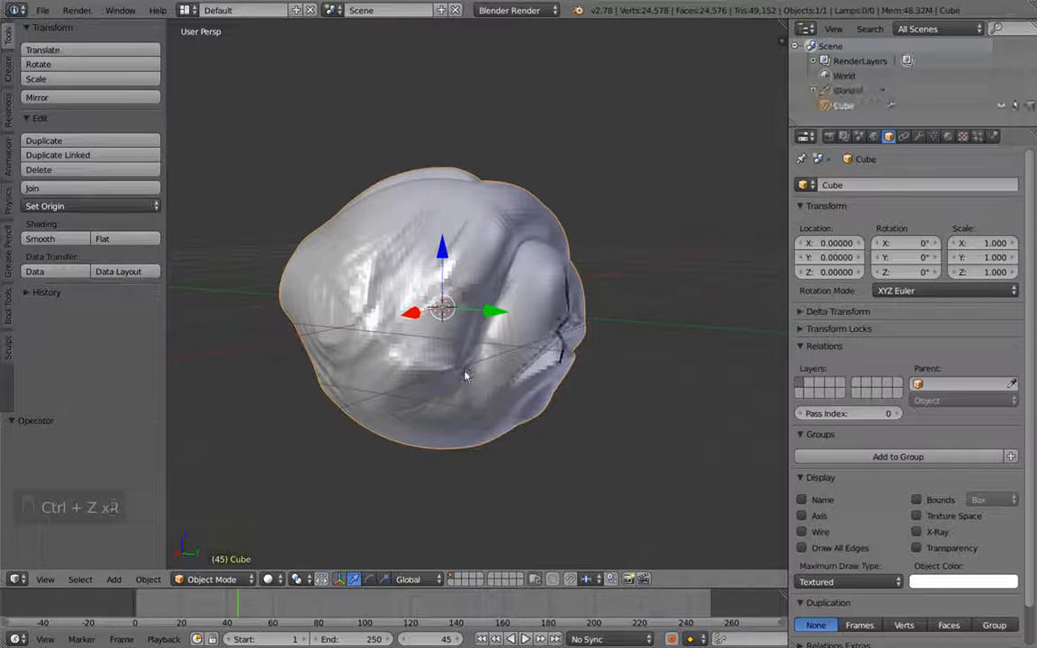
pyautogui.hotkey('ctrl', 'z')
pyautogui.hotkey('ctrl', 'z')
pyautogui.hotkey('ctrl', 'z')
pyautogui.hotkey('ctrl', 'z')
pyautogui.hotkey('ctrl', 'z')
pyautogui.hotkey('ctrl', 'z')
pyautogui.hotkey('ctrl', 'z')
pyautogui.hotkey('ctrl', 'z')
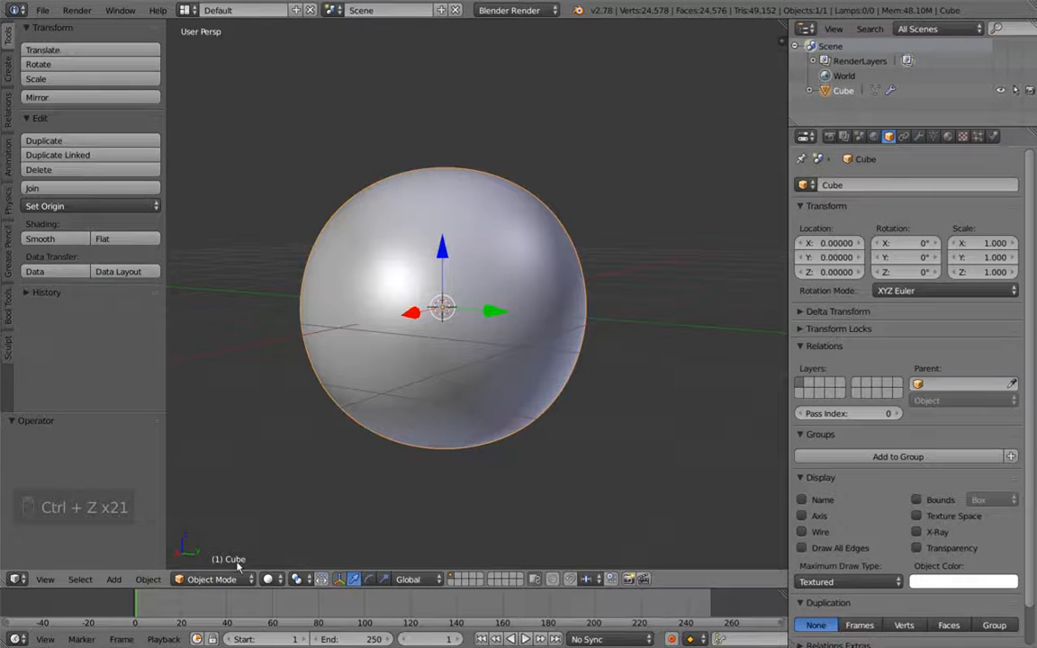
# Enter Sculpt Mode, choose the Clay Strips brush and set its radius to 75 px.
pyautogui.click(216, 578)
pyautogui.click(225, 530)
pyautogui.moveTo(453, 387)
pyautogui.mouseDown(button='middle')
pyautogui.moveTo(405, 294)
pyautogui.moveTo(382, 352)
pyautogui.moveTo(365, 335)
pyautogui.mouseUp(button='middle')
pyautogui.click(90, 99)
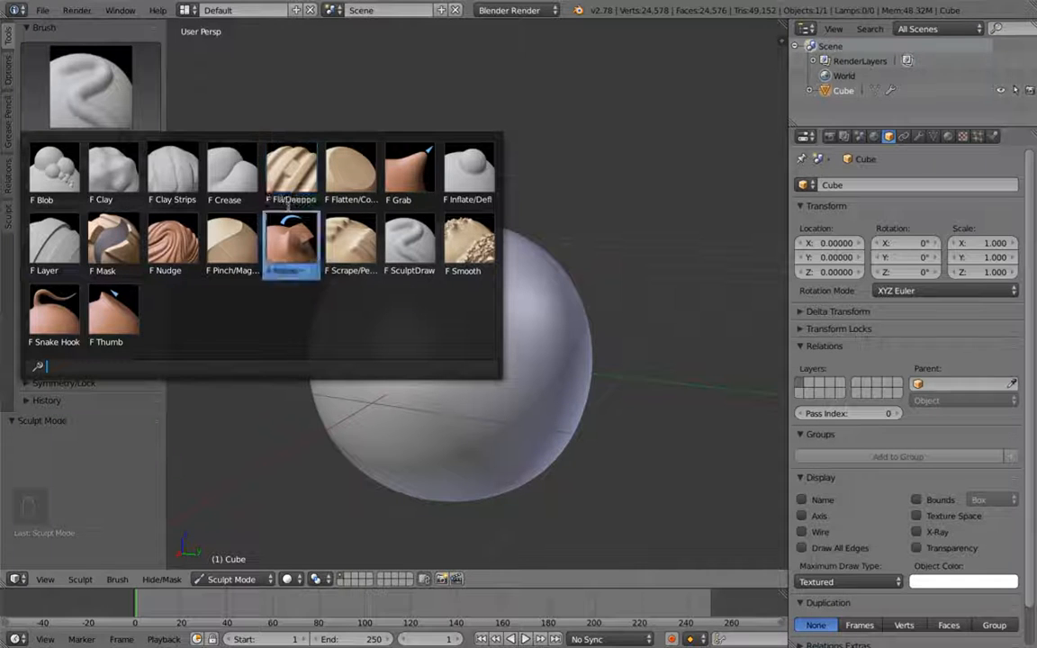
pyautogui.click(290, 173)
pyautogui.click(90, 85)
pyautogui.click(172, 171)
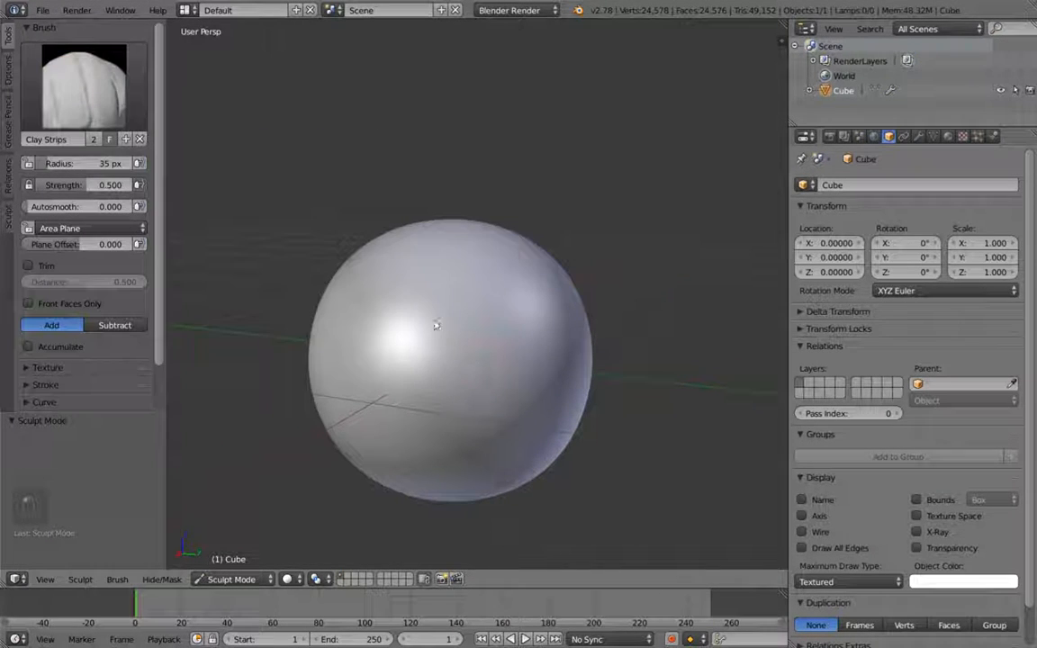
pyautogui.press('f')
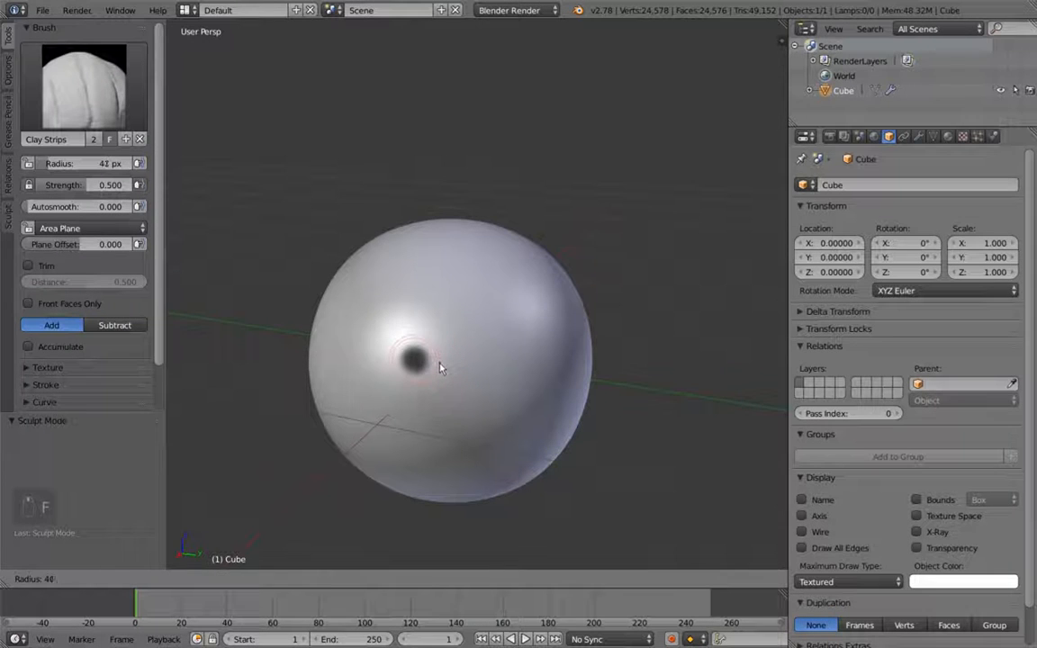
pyautogui.click(442, 394)
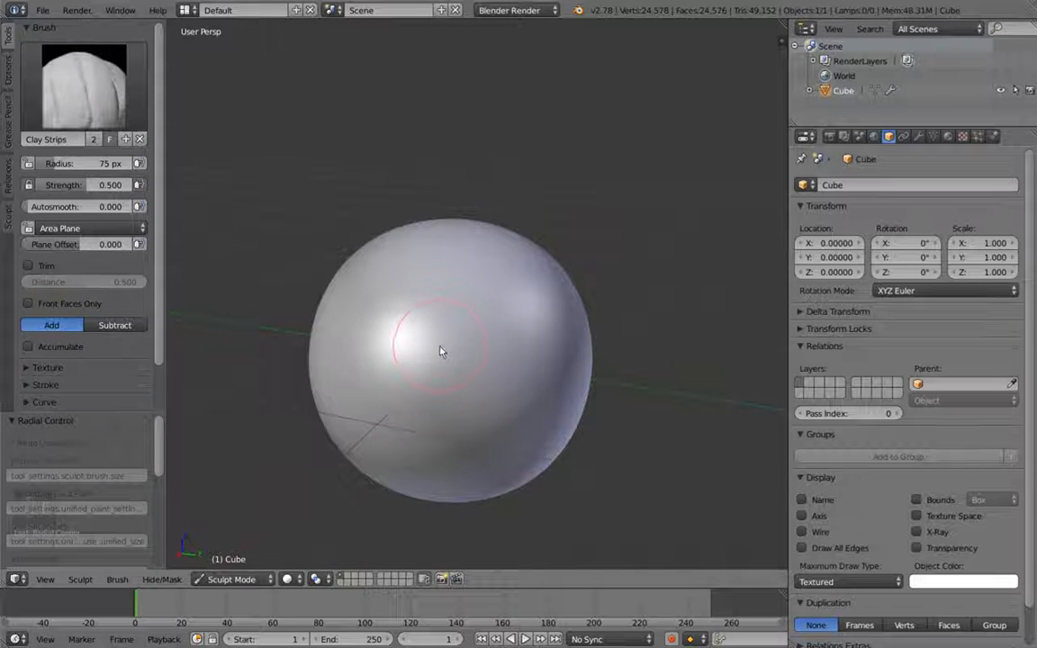
# Carve a broad diagonal groove down the front of the sphere with the Clay Strips brush at strength 0.500.
pyautogui.moveTo(439, 363); pyautogui.dragTo(433, 351)
pyautogui.moveTo(453, 411); pyautogui.dragTo(464, 361)
pyautogui.moveTo(459, 404); pyautogui.dragTo(443, 418)
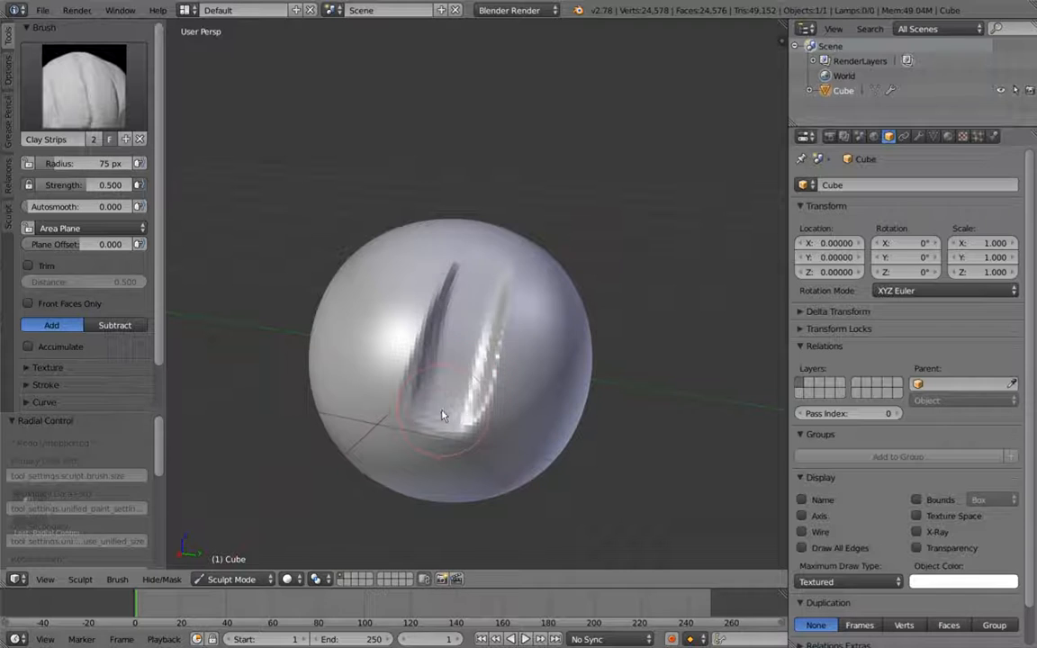
# Choose the Fill/Deepen brush, set its radius to 99 px and fill the middle of the diagonal groove.
pyautogui.click(84, 87)
pyautogui.click(286, 171)
pyautogui.press('f')
pyautogui.click(446, 359)
pyautogui.moveTo(503, 347)
pyautogui.mouseDown(button='middle')
pyautogui.moveTo(527, 331)
pyautogui.moveTo(506, 321)
pyautogui.moveTo(596, 367)
pyautogui.moveTo(490, 345)
pyautogui.moveTo(518, 345)
pyautogui.mouseUp(button='middle')
pyautogui.moveTo(404, 323); pyautogui.dragTo(428, 321, button='middle')
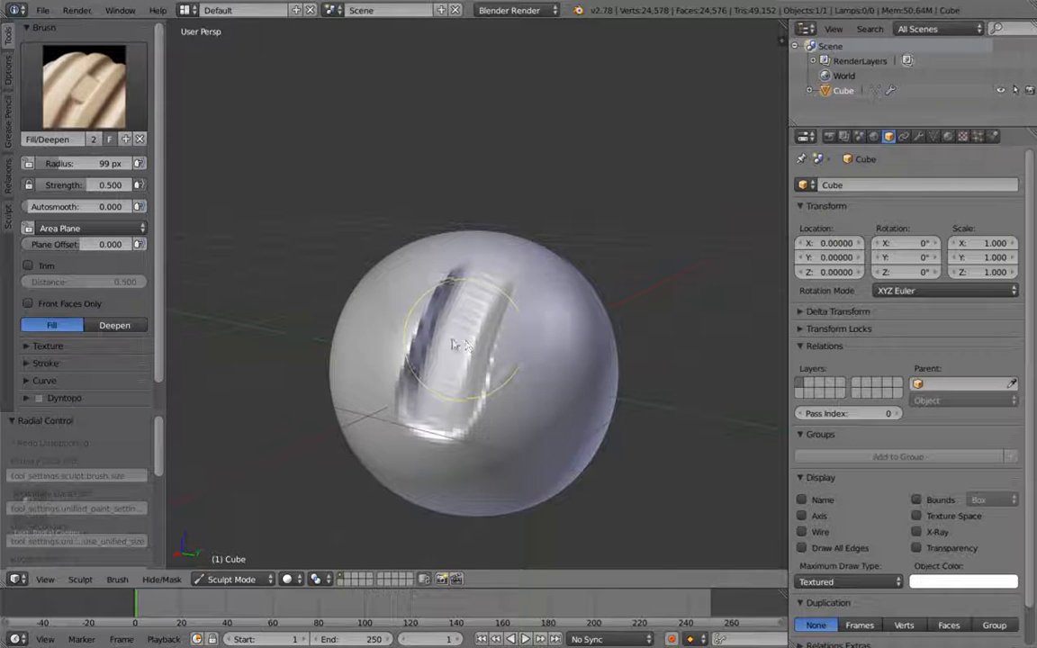
pyautogui.moveTo(487, 332)
pyautogui.mouseDown()
pyautogui.moveTo(437, 319)
pyautogui.moveTo(470, 338)
pyautogui.moveTo(444, 345)
pyautogui.moveTo(422, 327)
pyautogui.moveTo(445, 334)
pyautogui.mouseUp()
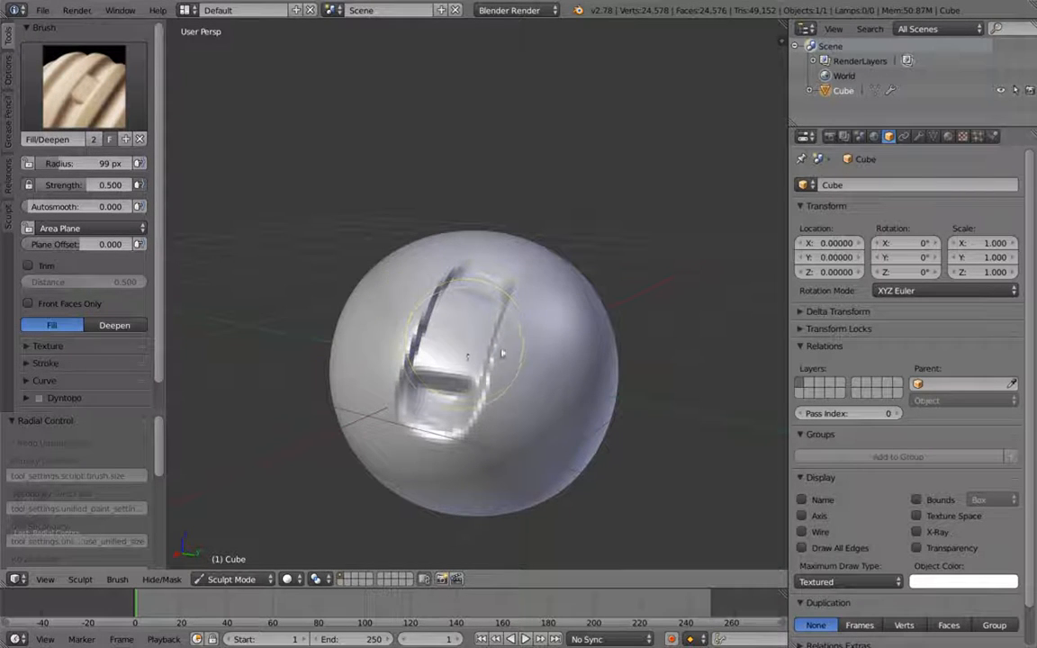
# Undo the fill strokes made in the diagonal groove.
pyautogui.moveTo(507, 359)
pyautogui.mouseDown(button='middle')
pyautogui.moveTo(553, 354)
pyautogui.moveTo(484, 337)
pyautogui.moveTo(412, 398)
pyautogui.moveTo(440, 440)
pyautogui.moveTo(591, 345)
pyautogui.moveTo(455, 366)
pyautogui.moveTo(477, 351)
pyautogui.mouseUp(button='middle')
pyautogui.hotkey('ctrl', 'z')
pyautogui.hotkey('ctrl', 'z')
pyautogui.hotkey('ctrl', 'z')
pyautogui.hotkey('ctrl', 'z')
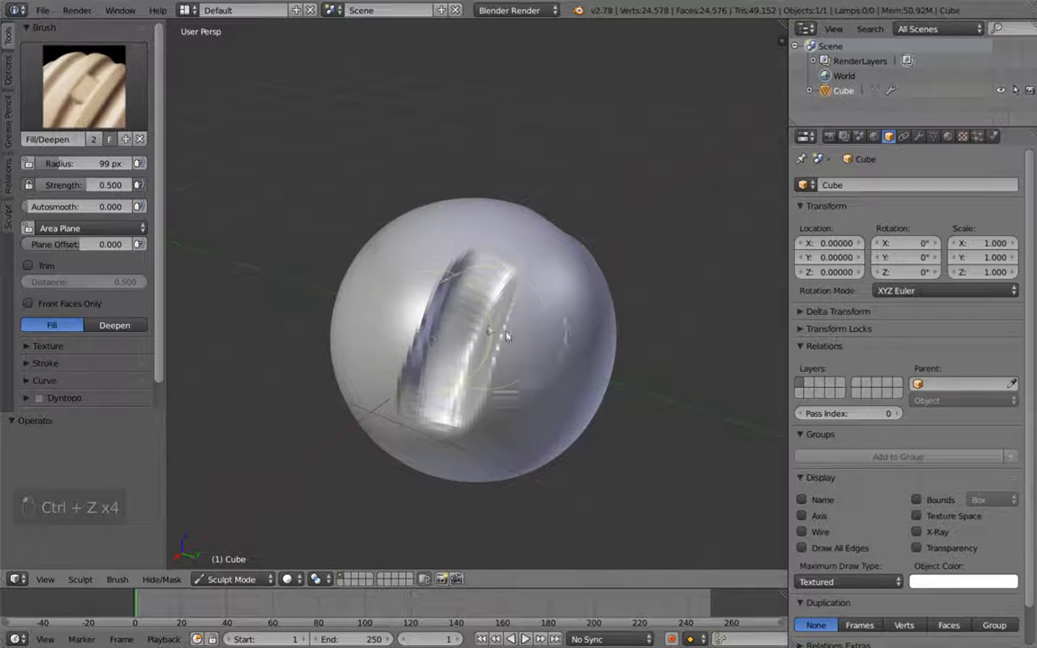
# Switch the Fill/Deepen brush to Deepen and stroke over the middle of the diagonal groove.
pyautogui.moveTo(459, 332); pyautogui.dragTo(440, 387, button='middle')
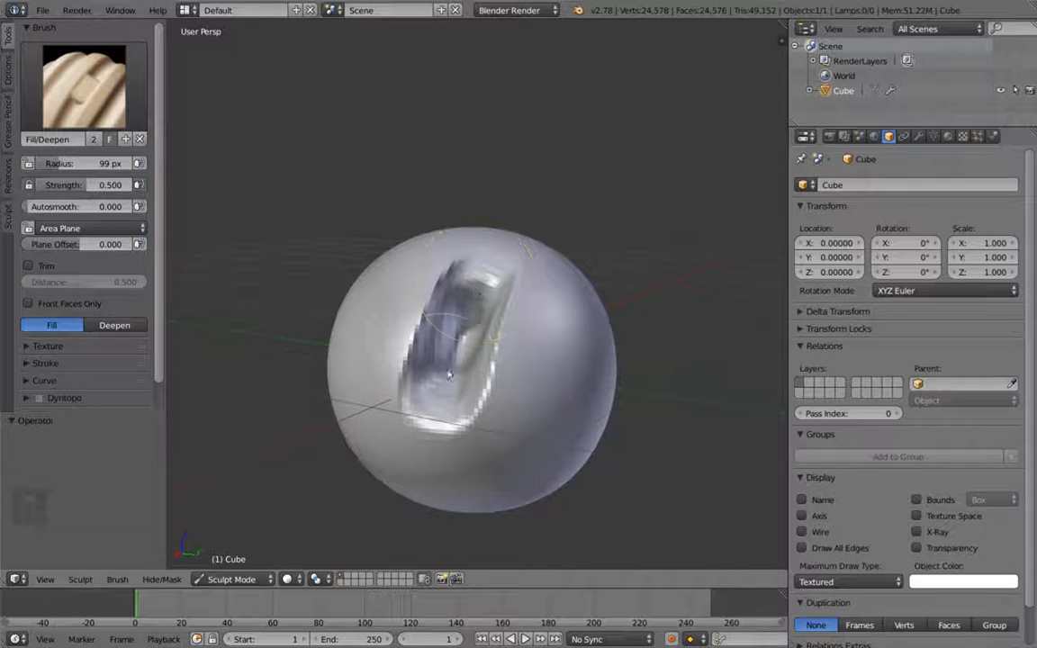
pyautogui.moveTo(504, 377)
pyautogui.mouseDown(button='middle')
pyautogui.moveTo(490, 389)
pyautogui.moveTo(493, 416)
pyautogui.moveTo(477, 414)
pyautogui.mouseUp(button='middle')
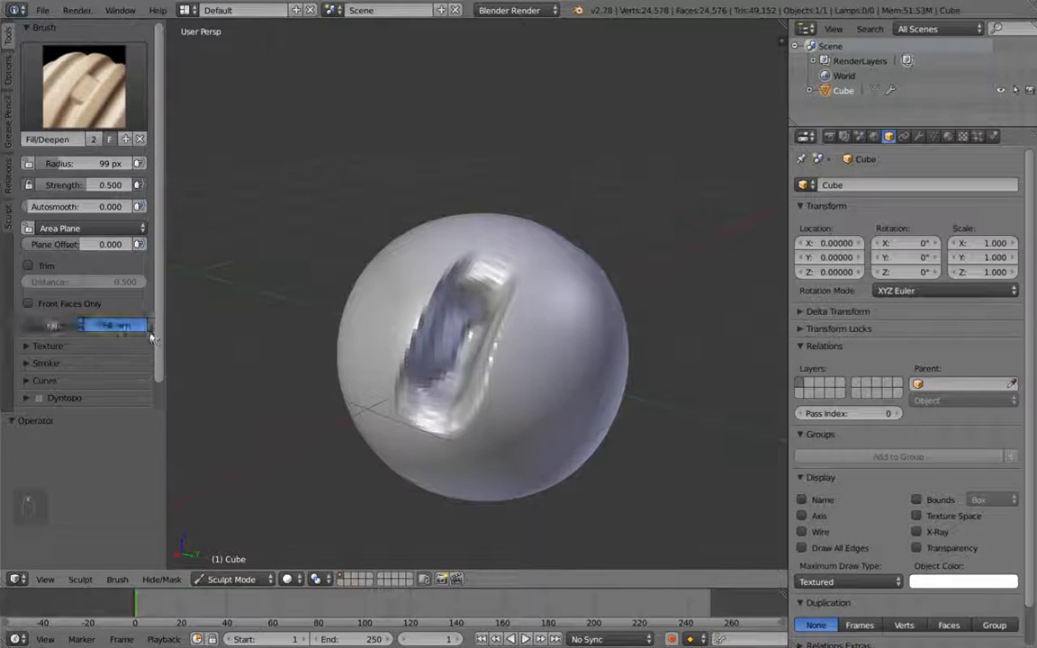
pyautogui.moveTo(507, 354)
pyautogui.mouseDown(button='middle')
pyautogui.moveTo(548, 326)
pyautogui.moveTo(486, 340)
pyautogui.moveTo(213, 315)
pyautogui.mouseUp(button='middle')
pyautogui.click(67, 322)
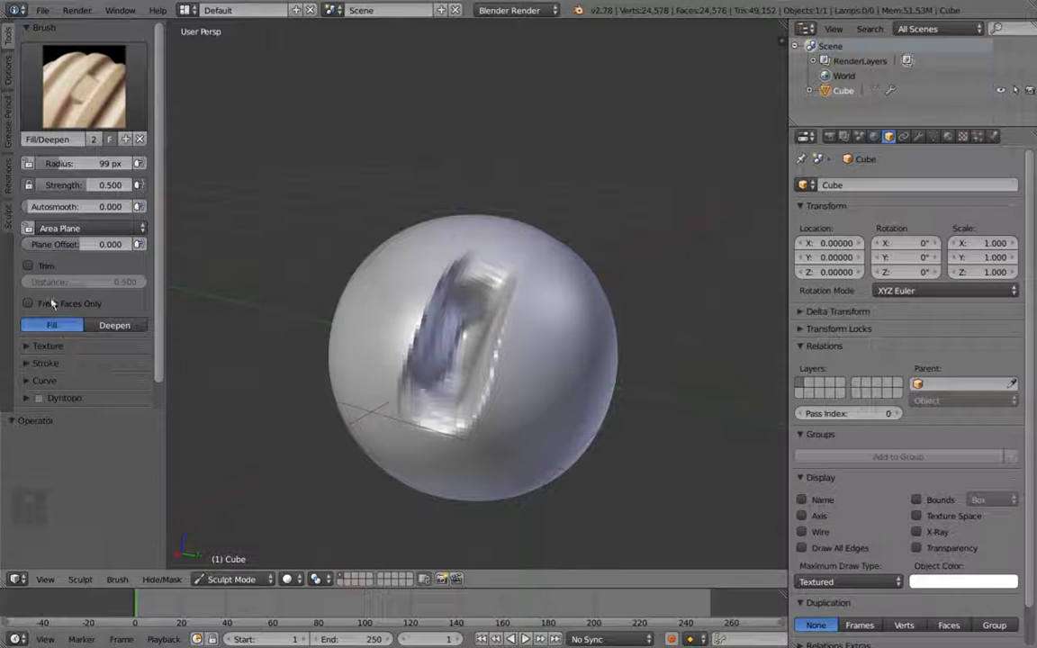
pyautogui.click(111, 328)
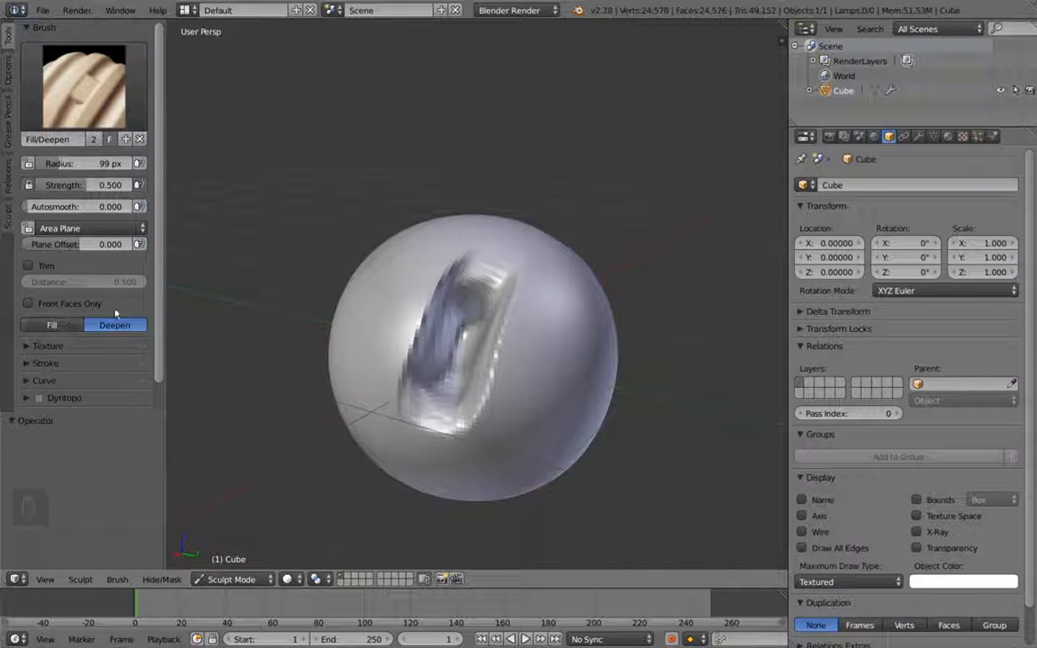
pyautogui.moveTo(471, 349)
pyautogui.mouseDown()
pyautogui.moveTo(418, 297)
pyautogui.moveTo(454, 342)
pyautogui.moveTo(430, 304)
pyautogui.mouseUp()
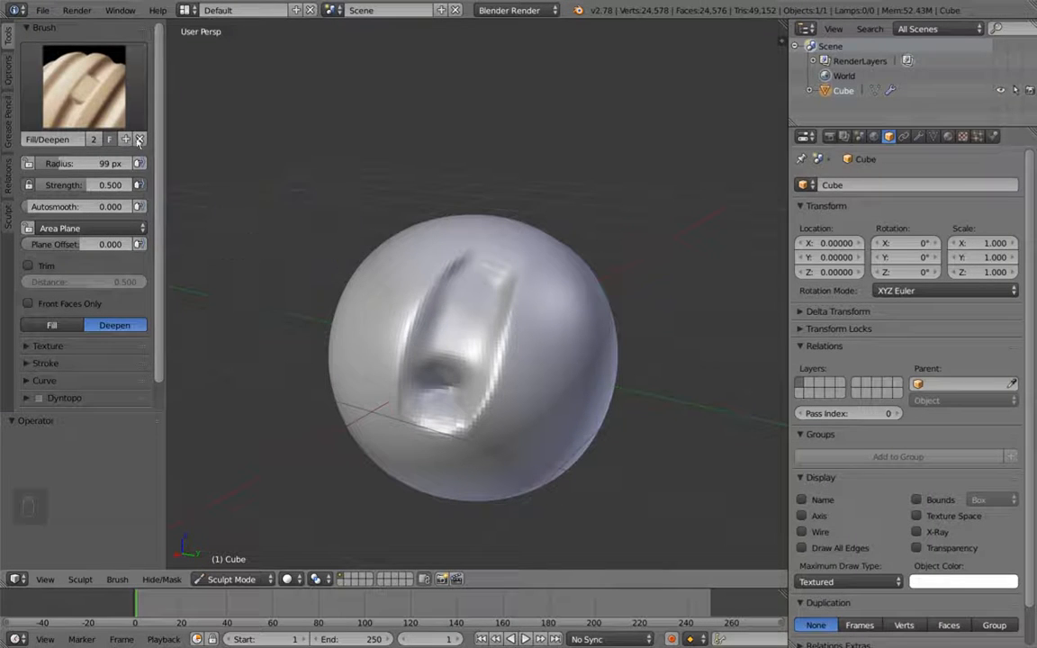
# Choose the Flatten/Contrast brush, flatten the surface beside the groove and set the brush radius to 78 px.
pyautogui.click(99, 101)
pyautogui.click(347, 193)
pyautogui.moveTo(579, 288); pyautogui.dragTo(531, 250, button='middle')
pyautogui.press('f')
pyautogui.click(493, 324)
pyautogui.moveTo(493, 324)
pyautogui.mouseDown()
pyautogui.moveTo(481, 284)
pyautogui.moveTo(460, 324)
pyautogui.moveTo(484, 354)
pyautogui.moveTo(514, 251)
pyautogui.moveTo(492, 300)
pyautogui.mouseUp()
pyautogui.press('f')
pyautogui.click(478, 324)
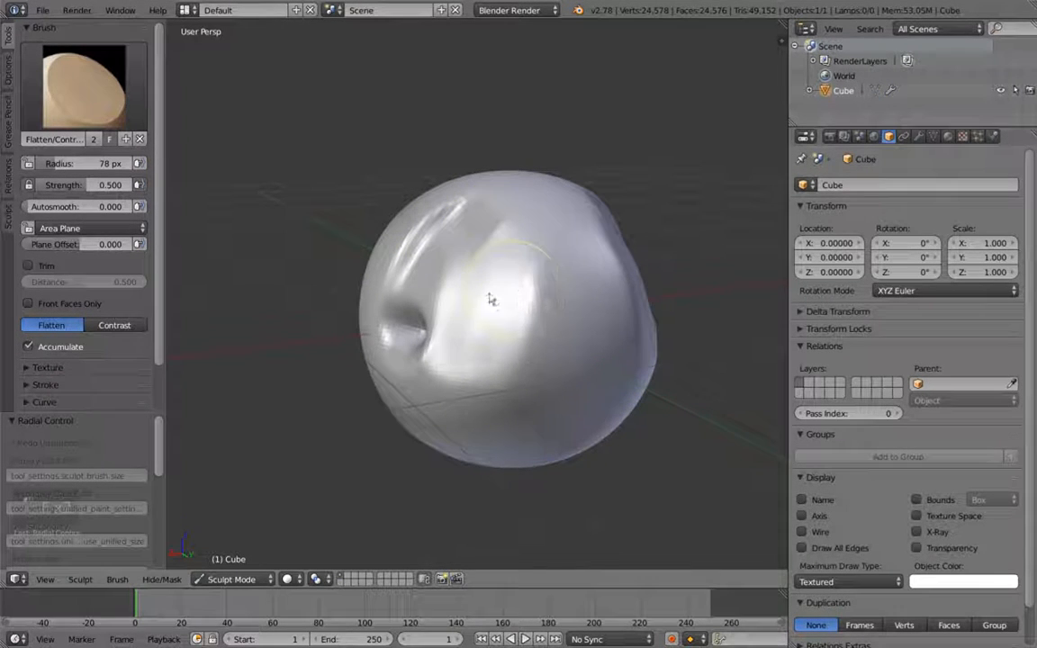
# Set the Flatten/Contrast radius to 99 px and flatten a broad patch on the sphere beside the groove.
pyautogui.moveTo(468, 307)
pyautogui.mouseDown(button='middle')
pyautogui.moveTo(594, 269)
pyautogui.moveTo(607, 284)
pyautogui.mouseUp(button='middle')
pyautogui.press('f')
pyautogui.click(555, 344)
pyautogui.moveTo(555, 344)
pyautogui.mouseDown()
pyautogui.moveTo(583, 280)
pyautogui.moveTo(585, 358)
pyautogui.moveTo(548, 329)
pyautogui.moveTo(618, 268)
pyautogui.mouseUp()
pyautogui.moveTo(543, 347)
pyautogui.mouseDown()
pyautogui.moveTo(595, 366)
pyautogui.moveTo(538, 369)
pyautogui.moveTo(580, 319)
pyautogui.mouseUp()
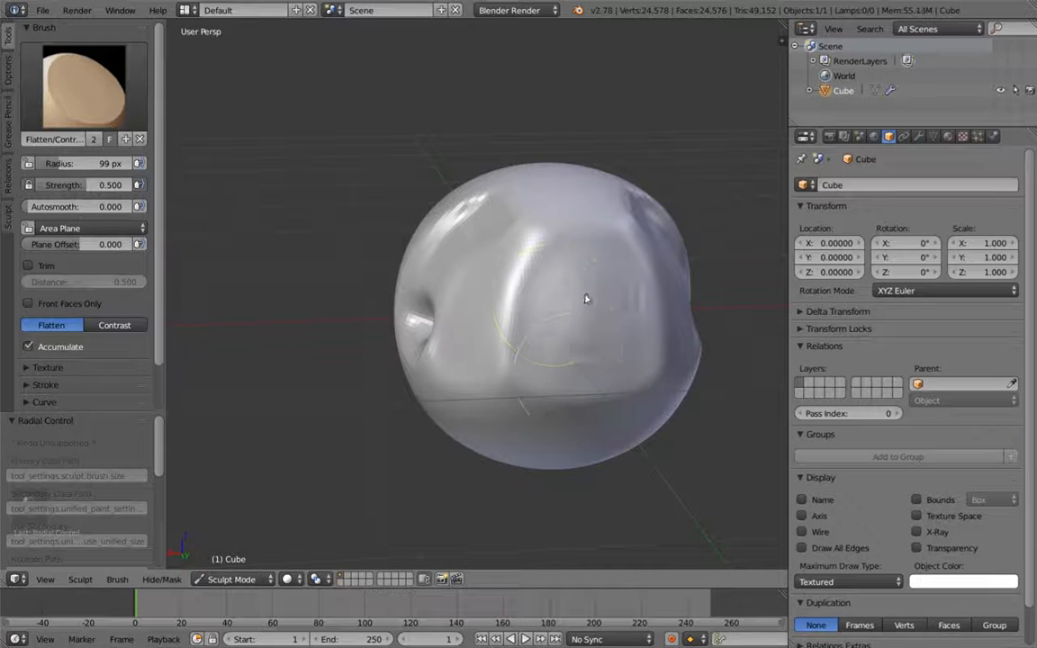
pyautogui.moveTo(634, 318)
pyautogui.mouseDown(button='middle')
pyautogui.moveTo(556, 320)
pyautogui.moveTo(591, 323)
pyautogui.mouseUp(button='middle')
pyautogui.moveTo(575, 262)
pyautogui.mouseDown(button='middle')
pyautogui.moveTo(612, 303)
pyautogui.moveTo(557, 294)
pyautogui.moveTo(590, 307)
pyautogui.moveTo(635, 282)
pyautogui.moveTo(668, 234)
pyautogui.moveTo(660, 301)
pyautogui.moveTo(655, 289)
pyautogui.moveTo(632, 306)
pyautogui.mouseUp(button='middle')
# Switch to Object Mode for grease pencil marks around the flattened patch, unlink them and return to Sculpt Mode.
pyautogui.click(231, 578)
pyautogui.click(245, 561)
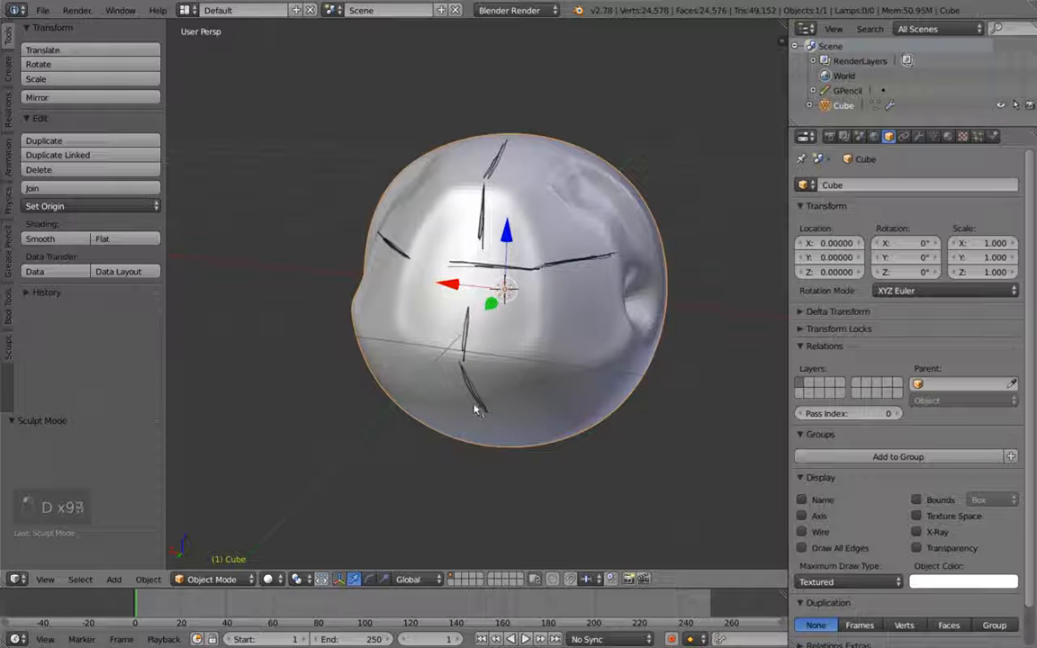
pyautogui.press('n')
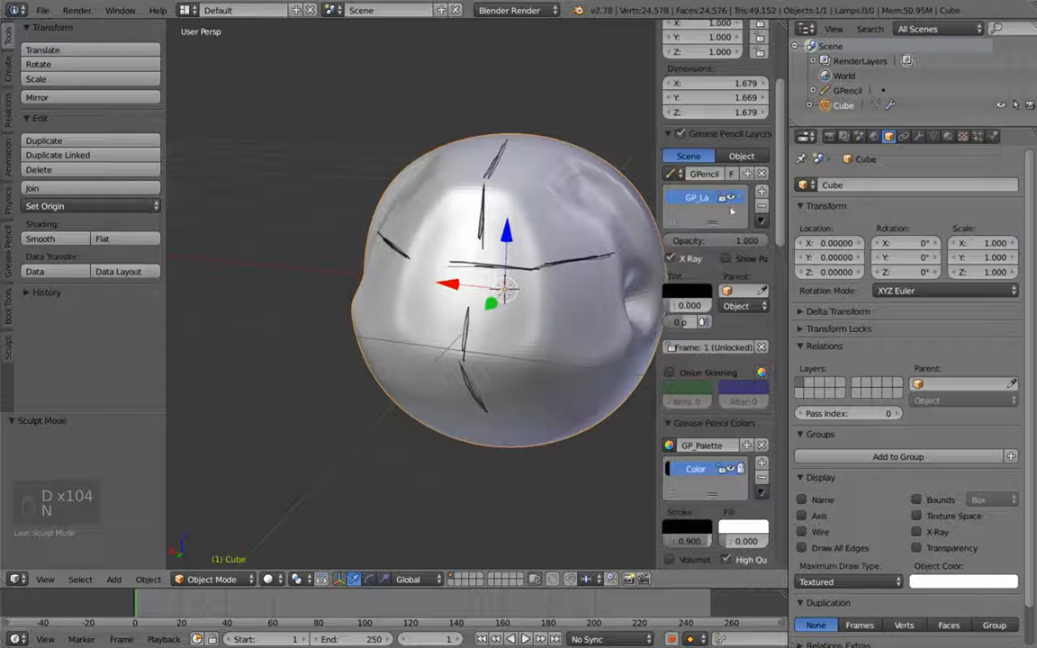
pyautogui.click(760, 173)
pyautogui.press('n')
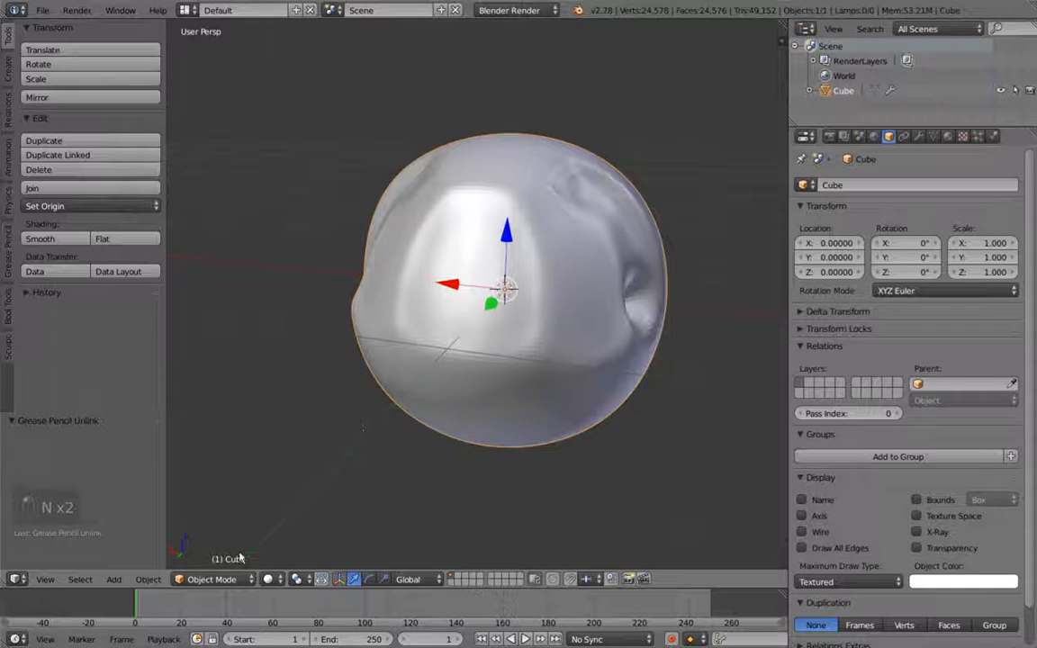
pyautogui.click(225, 580)
pyautogui.click(214, 530)
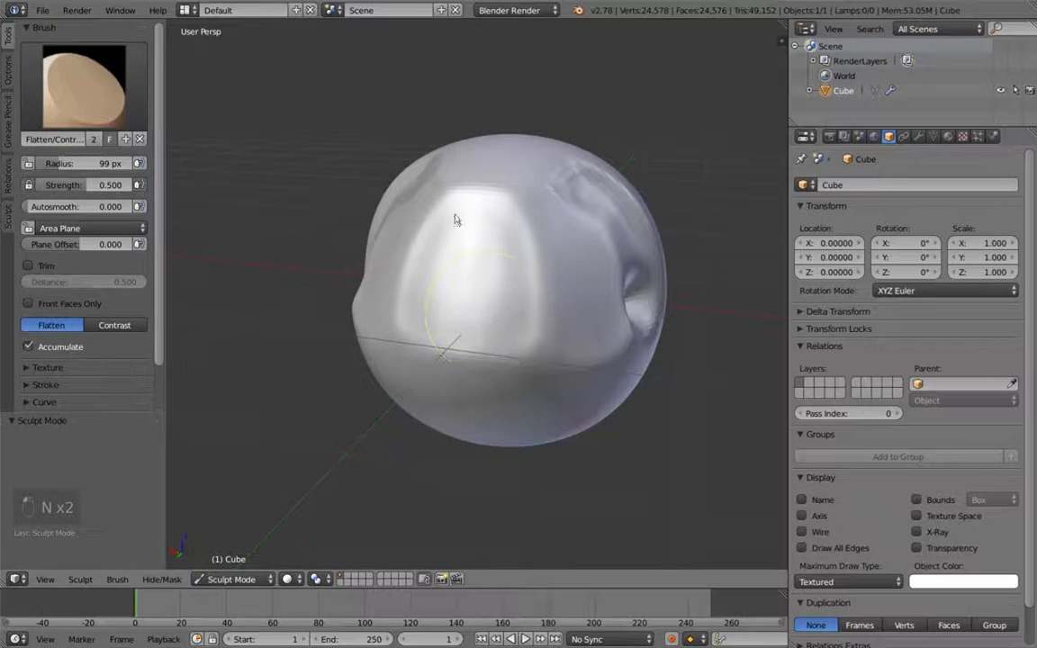
# Smooth the edges of the flattened patches with the Smooth brush at radius 99 px and strength 0.500.
pyautogui.press('s')
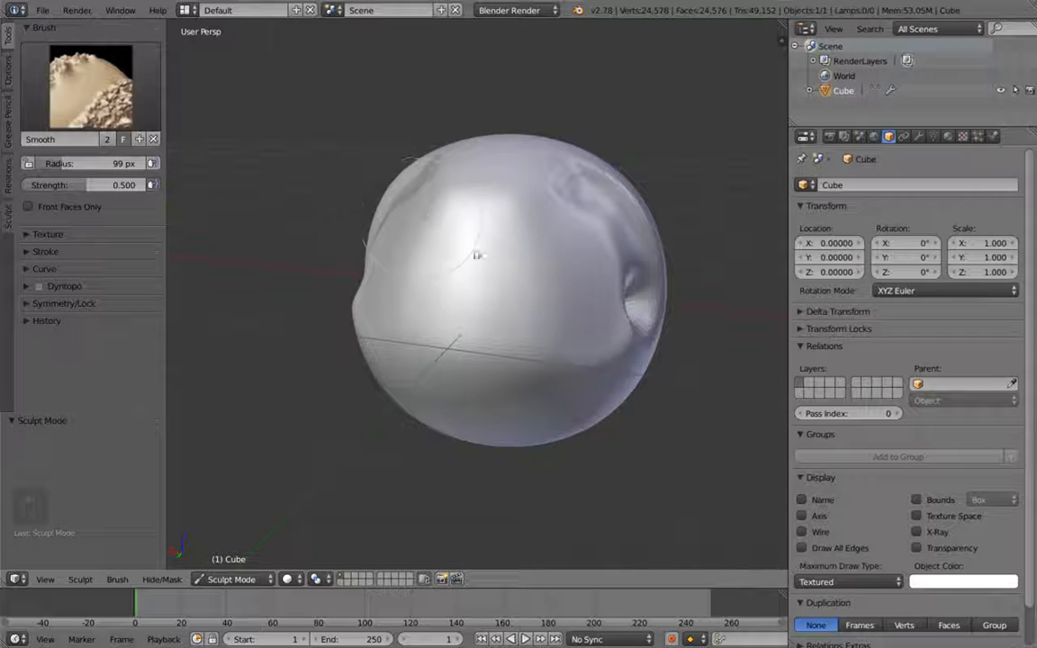
pyautogui.hotkey('shift', 't')
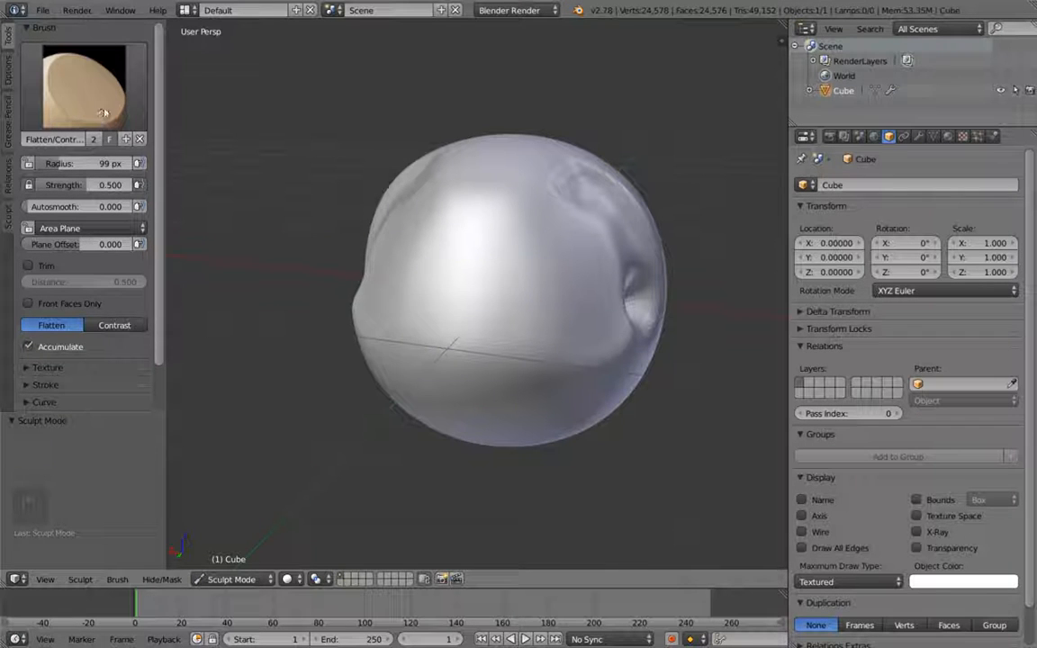
pyautogui.moveTo(451, 294); pyautogui.dragTo(490, 298)
pyautogui.hotkey('ctrl', 'z')
pyautogui.moveTo(449, 250)
pyautogui.mouseDown(button='middle')
pyautogui.moveTo(500, 257)
pyautogui.moveTo(486, 257)
pyautogui.moveTo(486, 210)
pyautogui.mouseUp(button='middle')
pyautogui.moveTo(411, 236)
pyautogui.keyDown('shift'); pyautogui.mouseDown()
pyautogui.moveTo(400, 262)
pyautogui.moveTo(360, 262)
pyautogui.moveTo(410, 235)
pyautogui.mouseUp(); pyautogui.keyUp('shift')
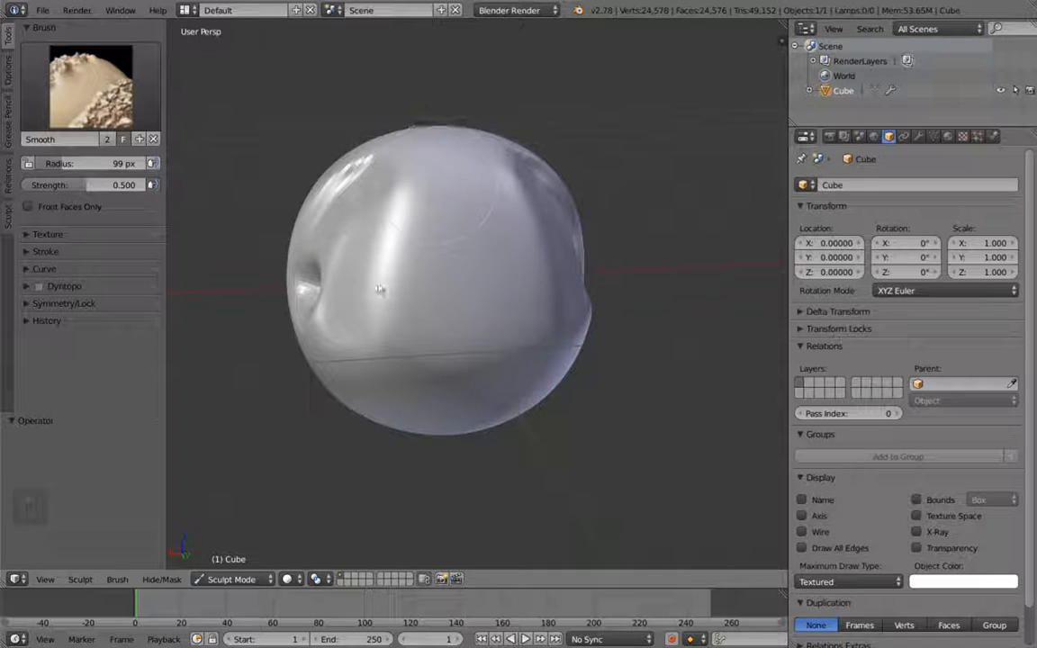
pyautogui.moveTo(531, 309)
pyautogui.mouseDown(button='middle')
pyautogui.moveTo(415, 308)
pyautogui.moveTo(511, 301)
pyautogui.moveTo(465, 289)
pyautogui.moveTo(473, 300)
pyautogui.mouseUp(button='middle')
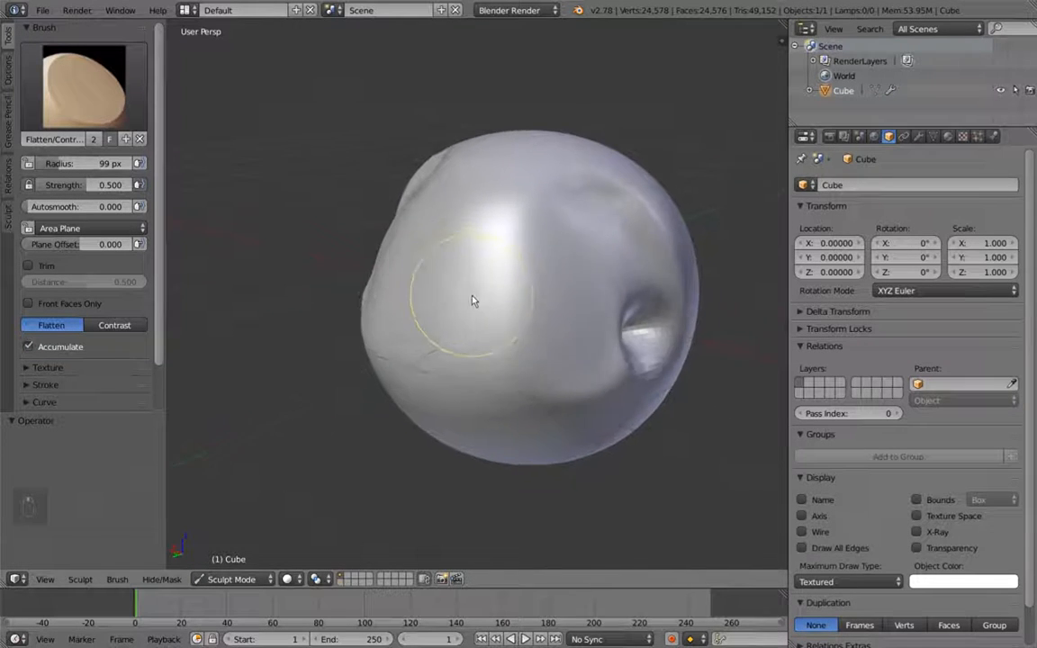
# Choose the Grab brush, set its radius to 191 px and pull the front surface of the sphere.
pyautogui.click(122, 110)
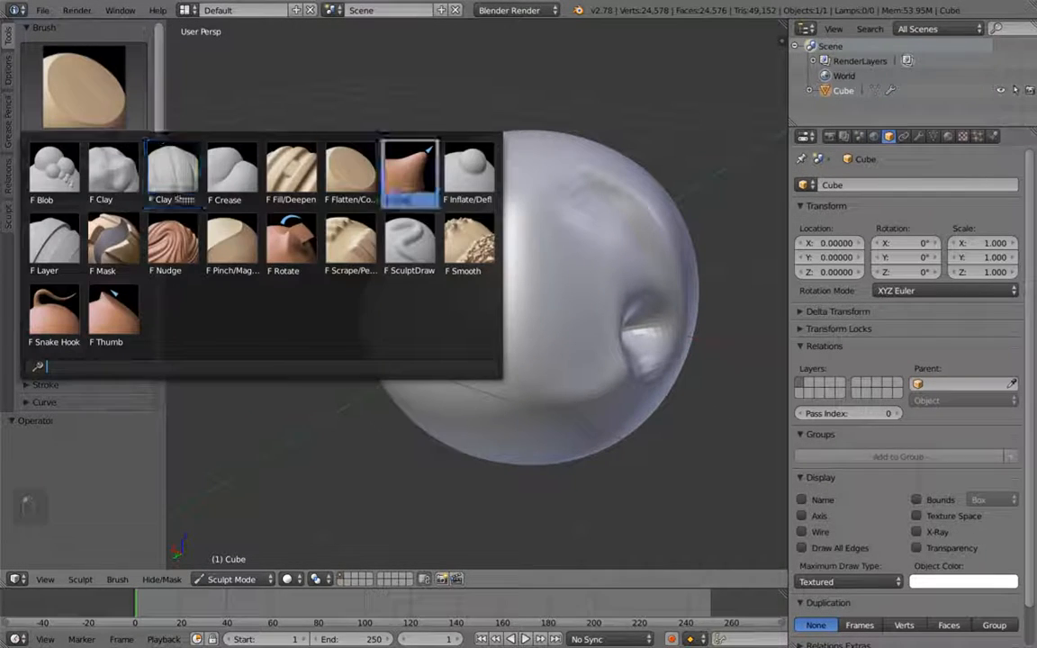
pyautogui.click(403, 183)
pyautogui.scroll(-3, 487, 207)
pyautogui.scroll(2, 492, 189)
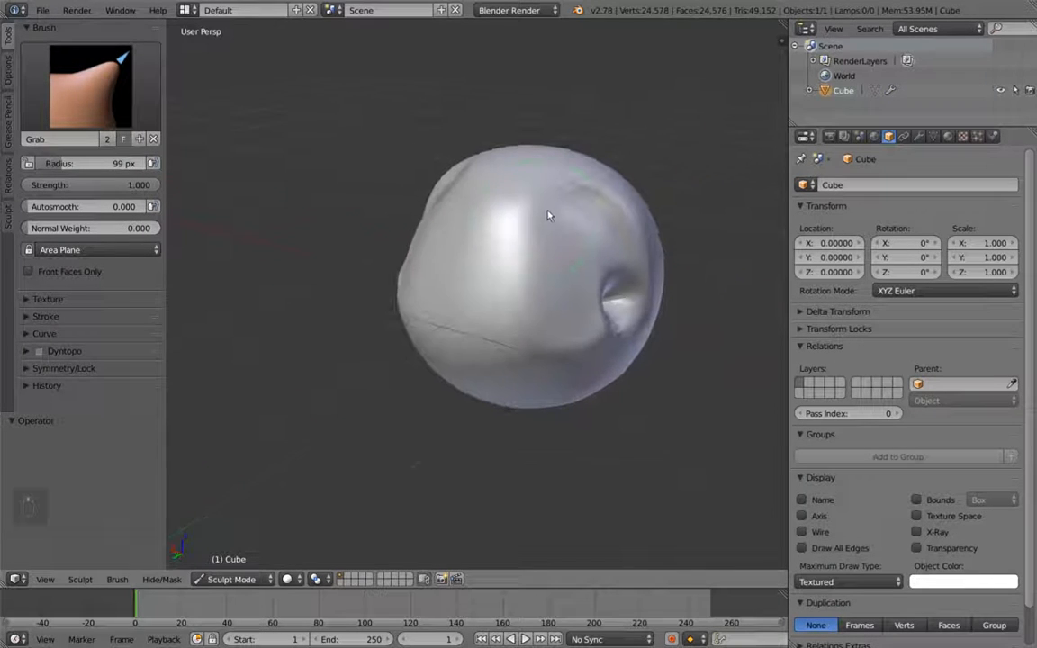
pyautogui.press('f')
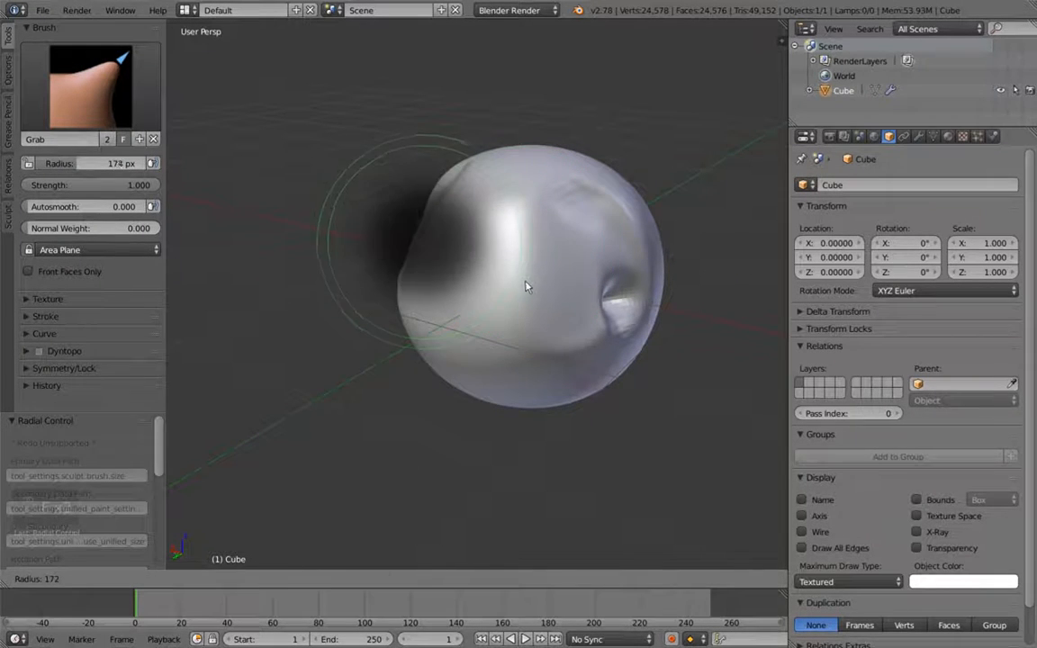
pyautogui.click(521, 233)
pyautogui.moveTo(521, 234)
pyautogui.mouseDown()
pyautogui.moveTo(525, 178)
pyautogui.moveTo(495, 127)
pyautogui.moveTo(531, 228)
pyautogui.mouseUp()
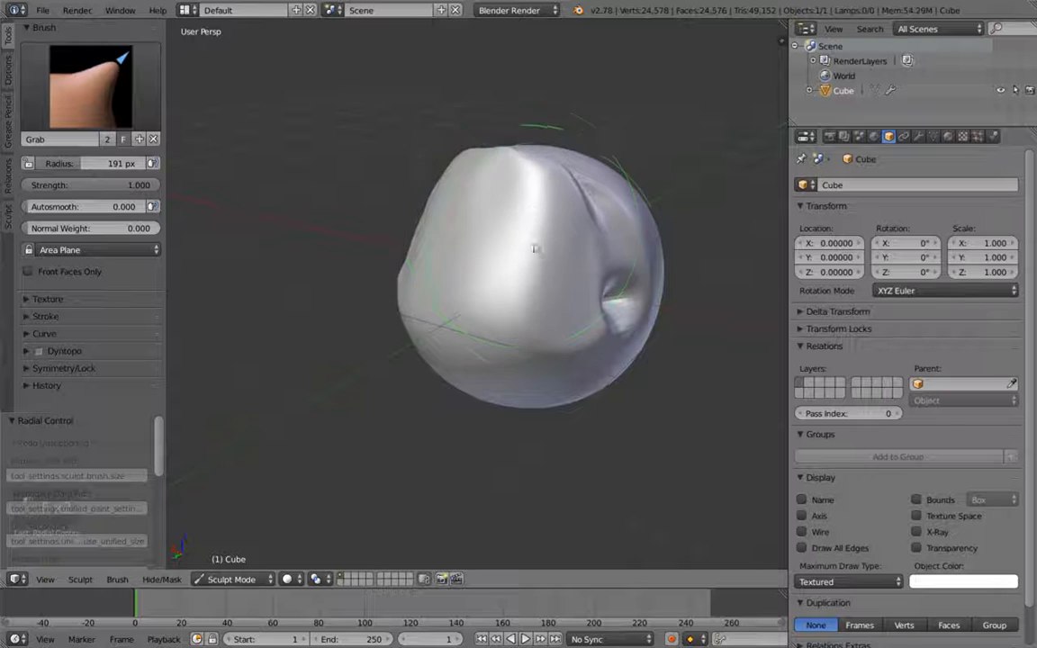
# Undo the last Grab pulls on the front of the sphere.
pyautogui.moveTo(643, 228); pyautogui.dragTo(465, 280, button='middle')
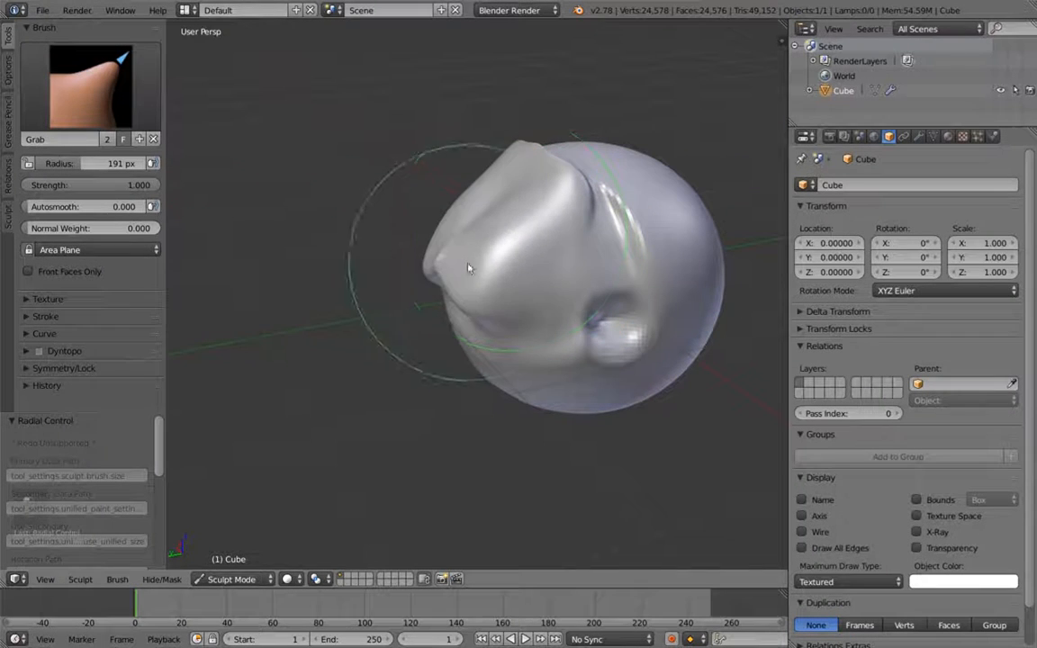
pyautogui.hotkey('ctrl', 'z')
pyautogui.moveTo(500, 226)
pyautogui.mouseDown(button='middle')
pyautogui.moveTo(475, 224)
pyautogui.moveTo(498, 319)
pyautogui.moveTo(532, 305)
pyautogui.moveTo(538, 338)
pyautogui.moveTo(562, 361)
pyautogui.moveTo(620, 377)
pyautogui.moveTo(622, 324)
pyautogui.mouseUp(button='middle')
pyautogui.hotkey('ctrl', 'z')
pyautogui.hotkey('ctrl', 'z')
pyautogui.hotkey('ctrl', 'z')
pyautogui.hotkey('ctrl', 'z')
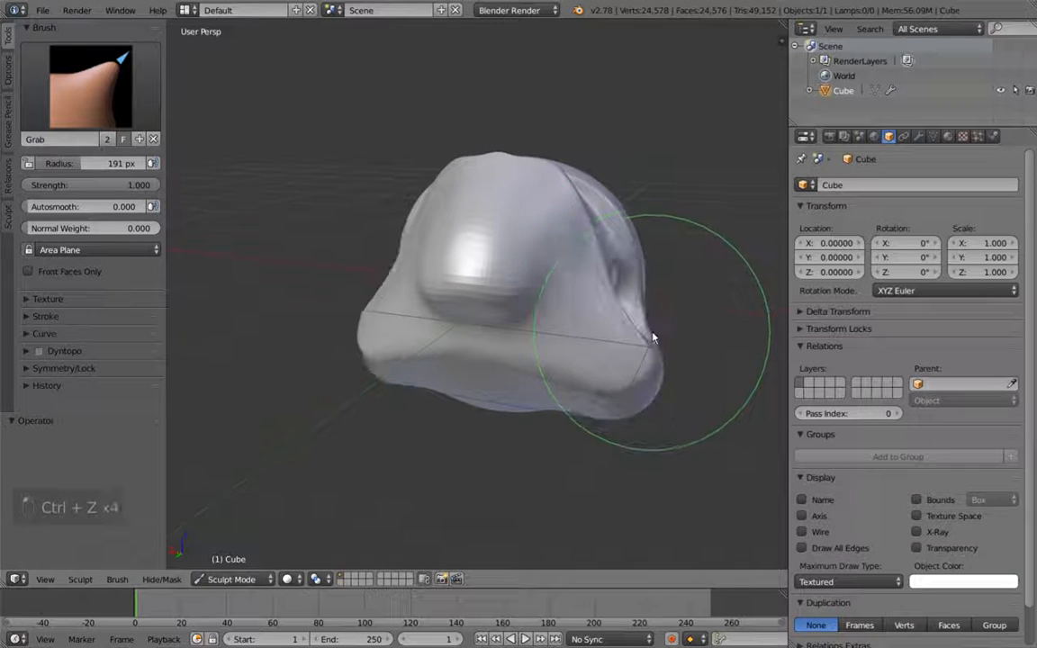
# Examine the stretched mesh of the pulled lower corners in wireframe shading and return to solid shading.
pyautogui.moveTo(647, 306)
pyautogui.mouseDown(button='middle')
pyautogui.moveTo(657, 342)
pyautogui.moveTo(596, 317)
pyautogui.moveTo(617, 332)
pyautogui.moveTo(592, 365)
pyautogui.moveTo(585, 342)
pyautogui.moveTo(597, 348)
pyautogui.moveTo(573, 341)
pyautogui.mouseUp(button='middle')
pyautogui.press('s')
pyautogui.press('g')
pyautogui.press('z')
pyautogui.scroll(-2, 573, 342)
pyautogui.scroll(8, 571, 332)
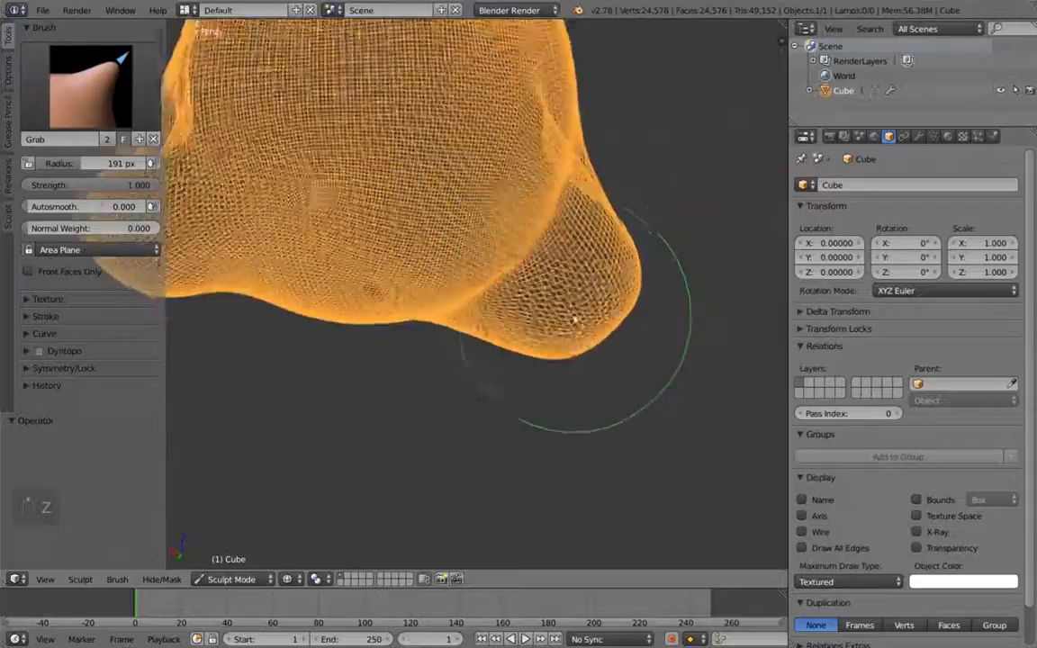
pyautogui.moveTo(565, 341); pyautogui.dragTo(593, 370, button='middle')
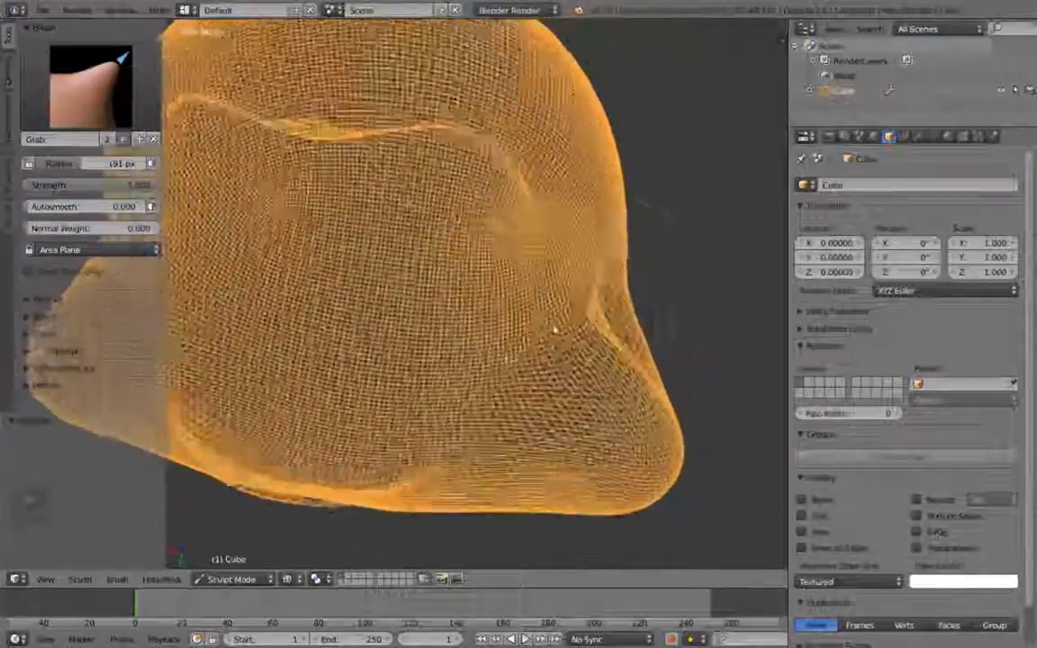
pyautogui.moveTo(556, 331); pyautogui.dragTo(585, 219, button='middle')
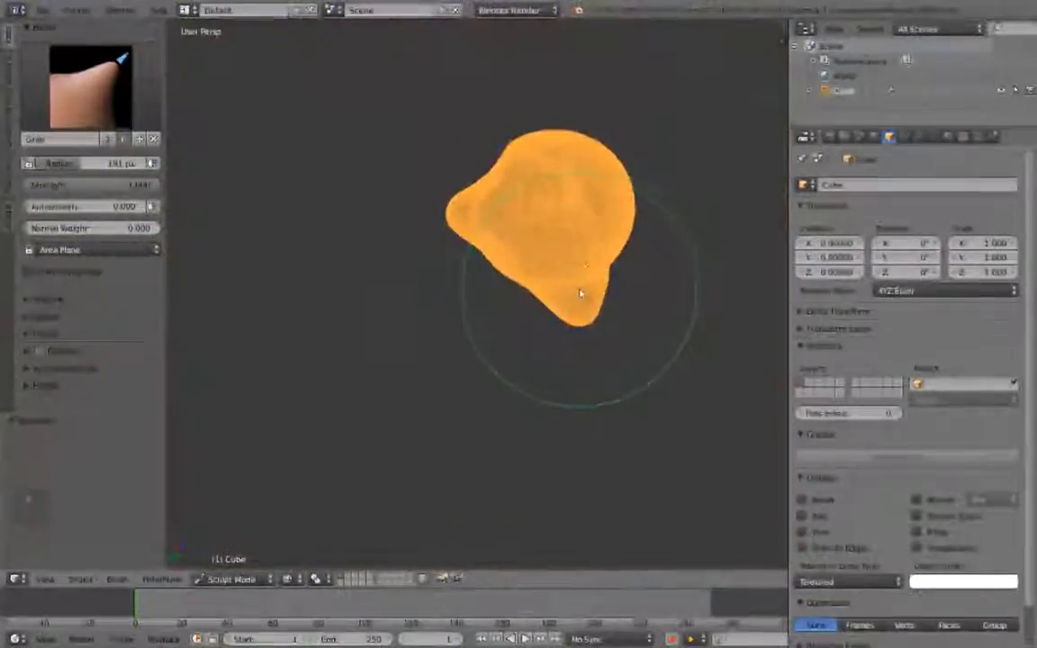
pyautogui.moveTo(583, 293)
pyautogui.mouseDown()
pyautogui.moveTo(587, 282)
pyautogui.moveTo(567, 317)
pyautogui.moveTo(564, 300)
pyautogui.mouseUp()
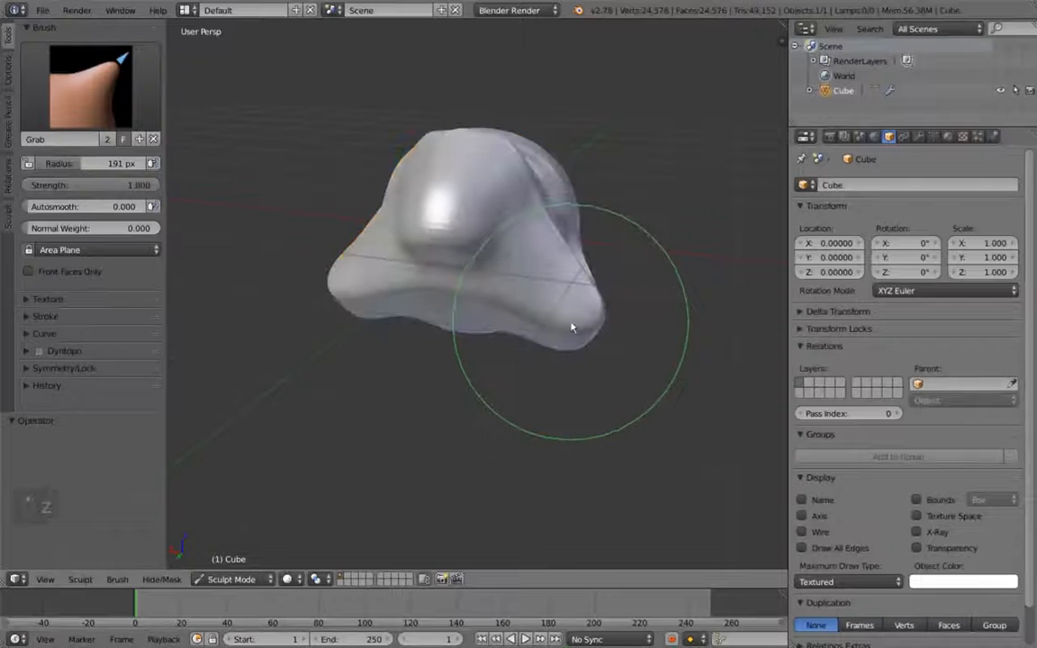
# Set the Grab radius to 194 px, pull a lower corner outward into a long arm and undo the pulls.
pyautogui.press('f')
pyautogui.click(573, 329)
pyautogui.moveTo(574, 324); pyautogui.dragTo(745, 416)
pyautogui.hotkey('ctrl', 'z')
pyautogui.hotkey('ctrl', 'z')
pyautogui.hotkey('ctrl', 'z')
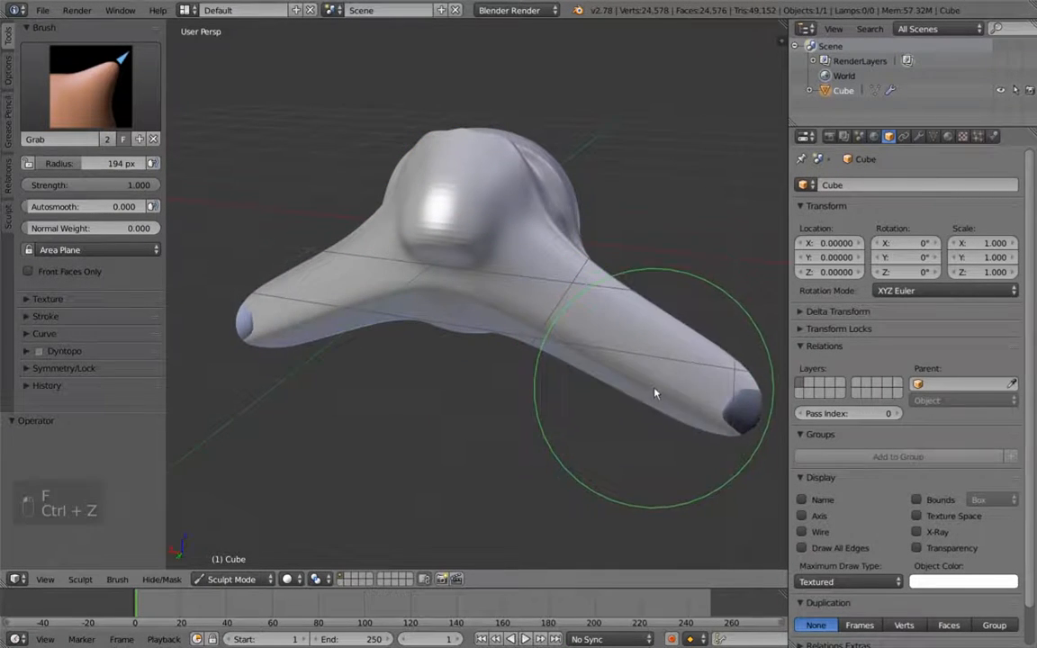
# Pull the lower corner outward again into a shorter arm with the Grab brush.
pyautogui.moveTo(632, 419); pyautogui.dragTo(606, 424, button='middle')
pyautogui.moveTo(643, 363)
pyautogui.mouseDown()
pyautogui.moveTo(588, 384)
pyautogui.moveTo(590, 396)
pyautogui.mouseUp()
pyautogui.moveTo(555, 421)
pyautogui.mouseDown(button='middle')
pyautogui.moveTo(622, 409)
pyautogui.moveTo(625, 389)
pyautogui.moveTo(627, 408)
pyautogui.mouseUp(button='middle')
# Turn on the Wire and Draw All Edges display options for the sculpted object.
pyautogui.press('z')
pyautogui.press('z')
pyautogui.click(801, 531)
pyautogui.click(802, 547)
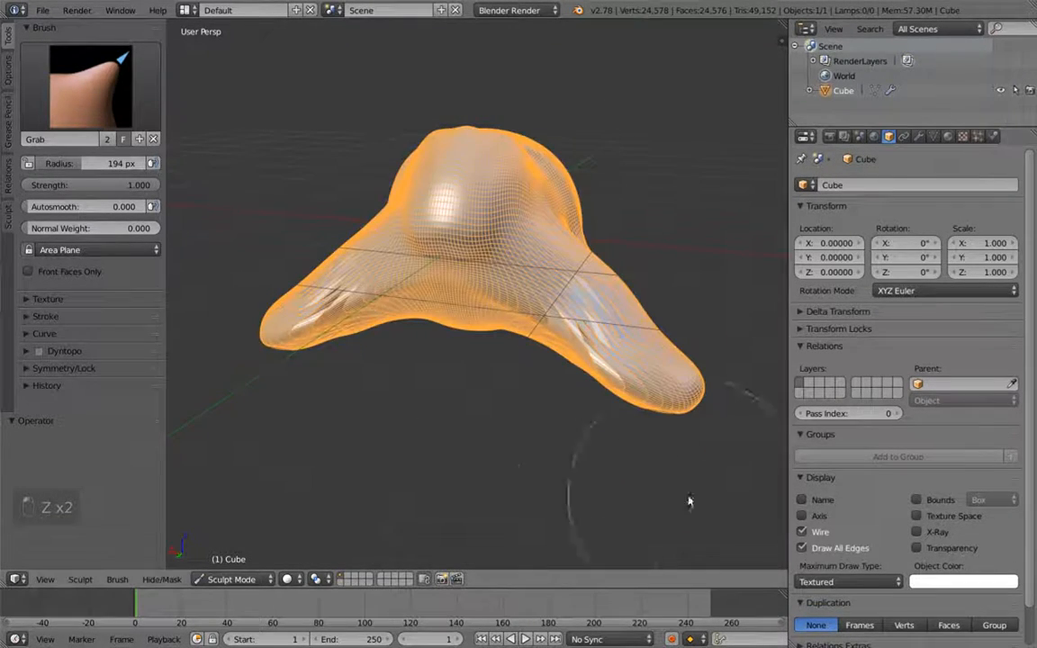
# Shift the stretched mesh at the base of the arm and around the side crease with the Grab brush.
pyautogui.moveTo(711, 486); pyautogui.dragTo(612, 401, button='middle')
pyautogui.scroll(3, 611, 355)
pyautogui.moveTo(617, 342); pyautogui.dragTo(603, 372, button='middle')
pyautogui.moveTo(602, 372)
pyautogui.mouseDown()
pyautogui.moveTo(616, 284)
pyautogui.moveTo(616, 300)
pyautogui.moveTo(639, 283)
pyautogui.moveTo(606, 286)
pyautogui.mouseUp()
pyautogui.moveTo(613, 296); pyautogui.dragTo(527, 203, button='middle')
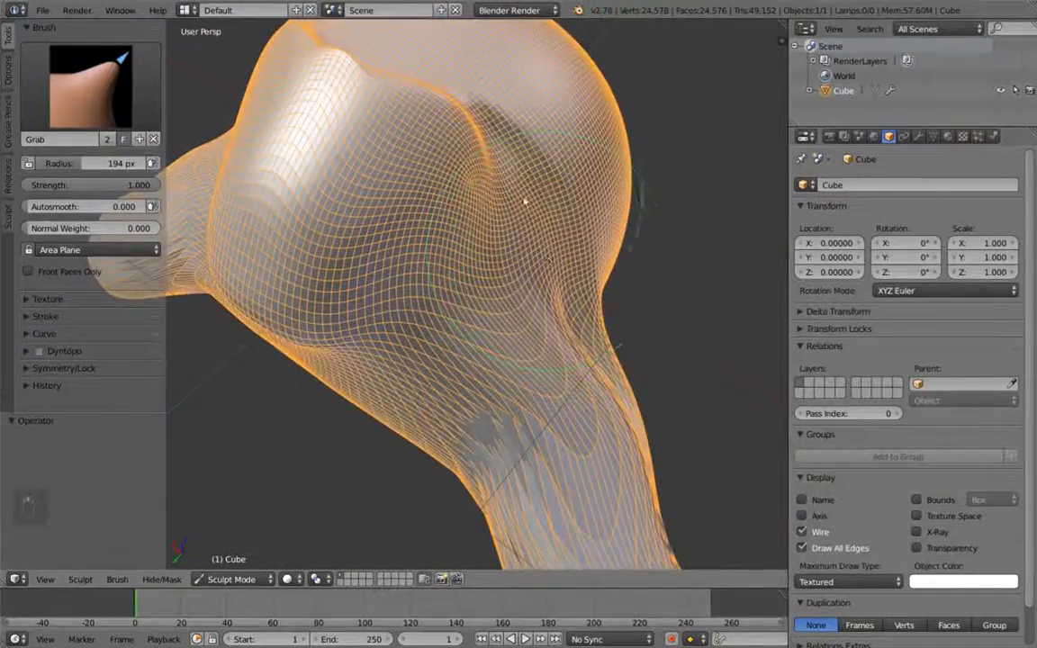
pyautogui.moveTo(521, 222); pyautogui.dragTo(537, 231)
pyautogui.moveTo(592, 277); pyautogui.dragTo(518, 234, button='middle')
# Smooth the mesh around the side crease and the upper front, undoing one unwanted stroke.
pyautogui.moveTo(548, 165)
pyautogui.keyDown('shift'); pyautogui.mouseDown()
pyautogui.moveTo(567, 187)
pyautogui.moveTo(590, 343)
pyautogui.moveTo(531, 310)
pyautogui.mouseUp(); pyautogui.keyUp('shift')
pyautogui.moveTo(530, 310); pyautogui.dragTo(599, 317, button='middle')
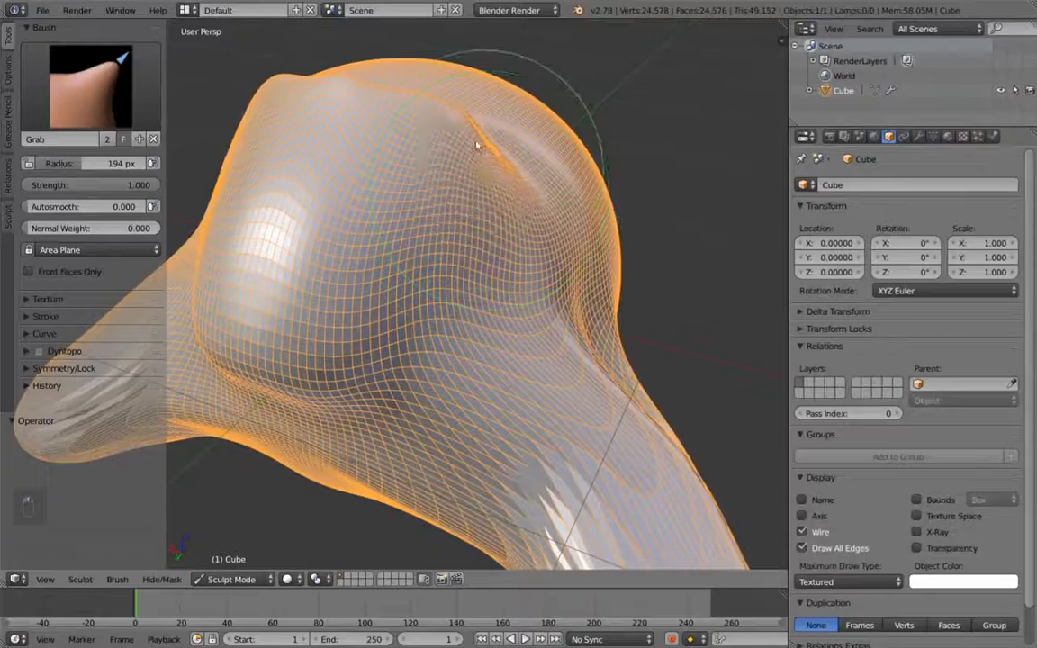
pyautogui.hotkey('ctrl', 'z')
pyautogui.moveTo(392, 124)
pyautogui.keyDown('shift'); pyautogui.mouseDown()
pyautogui.moveTo(342, 90)
pyautogui.moveTo(389, 95)
pyautogui.mouseUp(); pyautogui.keyUp('shift')
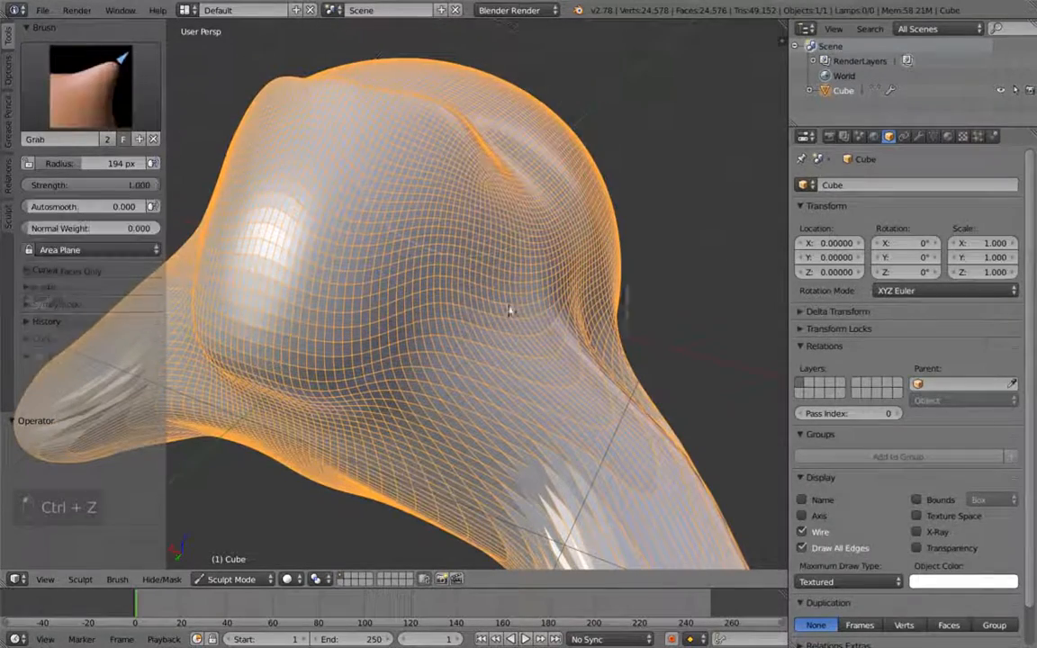
# Pull the lower arm further outward and reshape it with several Grab strokes at radius 194 px.
pyautogui.scroll(-2, 571, 385)
pyautogui.scroll(-2, 573, 386)
pyautogui.keyDown('shift'); pyautogui.moveTo(579, 387); pyautogui.dragTo(530, 287, button='middle'); pyautogui.keyUp('shift')
pyautogui.moveTo(555, 397)
pyautogui.mouseDown()
pyautogui.moveTo(537, 345)
pyautogui.moveTo(574, 383)
pyautogui.mouseUp()
pyautogui.moveTo(751, 256)
pyautogui.mouseDown(button='middle')
pyautogui.moveTo(551, 283)
pyautogui.moveTo(514, 247)
pyautogui.moveTo(540, 333)
pyautogui.moveTo(681, 324)
pyautogui.moveTo(719, 454)
pyautogui.moveTo(625, 342)
pyautogui.mouseUp(button='middle')
pyautogui.moveTo(611, 275); pyautogui.dragTo(607, 287, button='middle')
pyautogui.moveTo(607, 287)
pyautogui.mouseDown()
pyautogui.moveTo(655, 340)
pyautogui.moveTo(640, 329)
pyautogui.mouseUp()
pyautogui.moveTo(650, 345); pyautogui.dragTo(581, 343, button='middle')
pyautogui.moveTo(611, 331)
pyautogui.mouseDown()
pyautogui.moveTo(581, 354)
pyautogui.moveTo(590, 200)
pyautogui.moveTo(593, 337)
pyautogui.mouseUp()
# Undo all the Grab and smoothing strokes back to the rounded sphere without arms.
pyautogui.hotkey('ctrl', 'z')
pyautogui.moveTo(567, 361)
pyautogui.mouseDown(button='middle')
pyautogui.moveTo(541, 380)
pyautogui.moveTo(629, 388)
pyautogui.moveTo(558, 391)
pyautogui.moveTo(576, 417)
pyautogui.mouseUp(button='middle')
pyautogui.hotkey('ctrl', 'z')
pyautogui.hotkey('ctrl', 'z')
pyautogui.hotkey('ctrl', 'z')
pyautogui.hotkey('ctrl', 'z')
pyautogui.hotkey('ctrl', 'z')
pyautogui.hotkey('ctrl', 'z')
pyautogui.hotkey('ctrl', 'z')
pyautogui.hotkey('ctrl', 'z')
pyautogui.hotkey('ctrl', 'z')
pyautogui.hotkey('ctrl', 'z')
pyautogui.hotkey('ctrl', 'z')
pyautogui.hotkey('ctrl', 'z')
pyautogui.hotkey('ctrl', 'z')
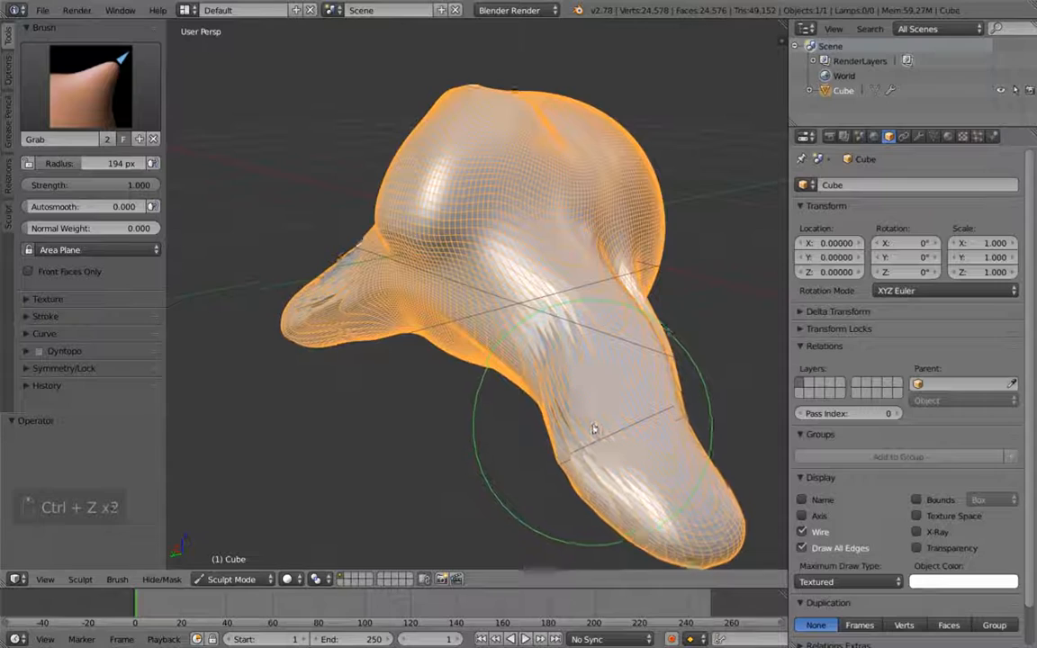
pyautogui.hotkey('ctrl', 'z')
pyautogui.hotkey('ctrl', 'z')
pyautogui.hotkey('ctrl', 'z')
pyautogui.hotkey('ctrl', 'z')
pyautogui.hotkey('ctrl', 'z')
pyautogui.hotkey('ctrl', 'z')
pyautogui.hotkey('ctrl', 'z')
pyautogui.hotkey('ctrl', 'z')
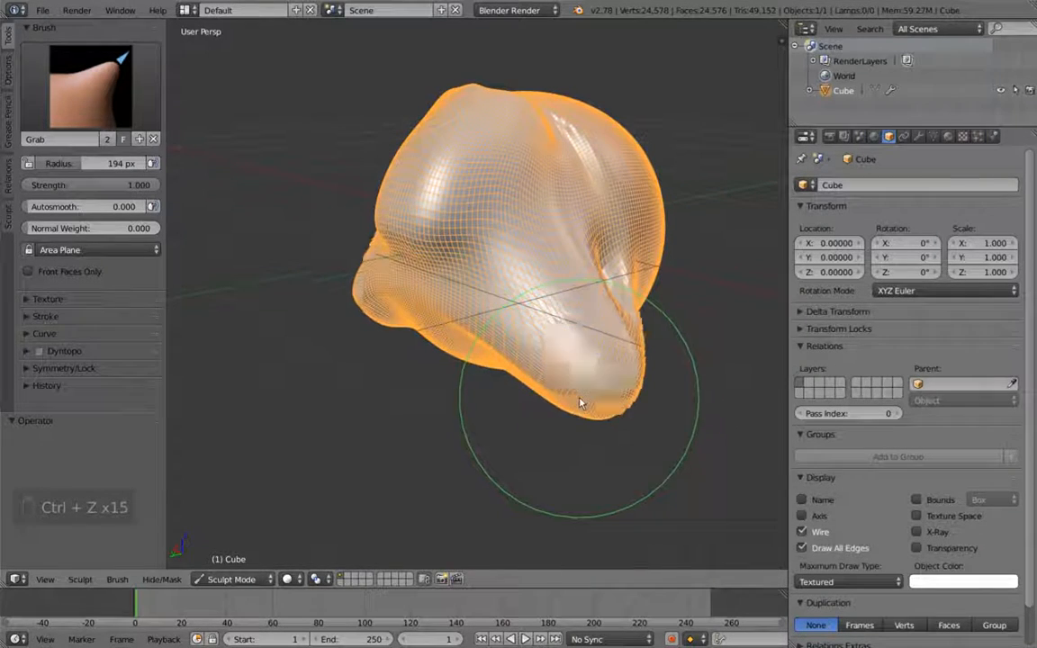
pyautogui.hotkey('ctrl', 'z')
pyautogui.hotkey('ctrl', 'z')
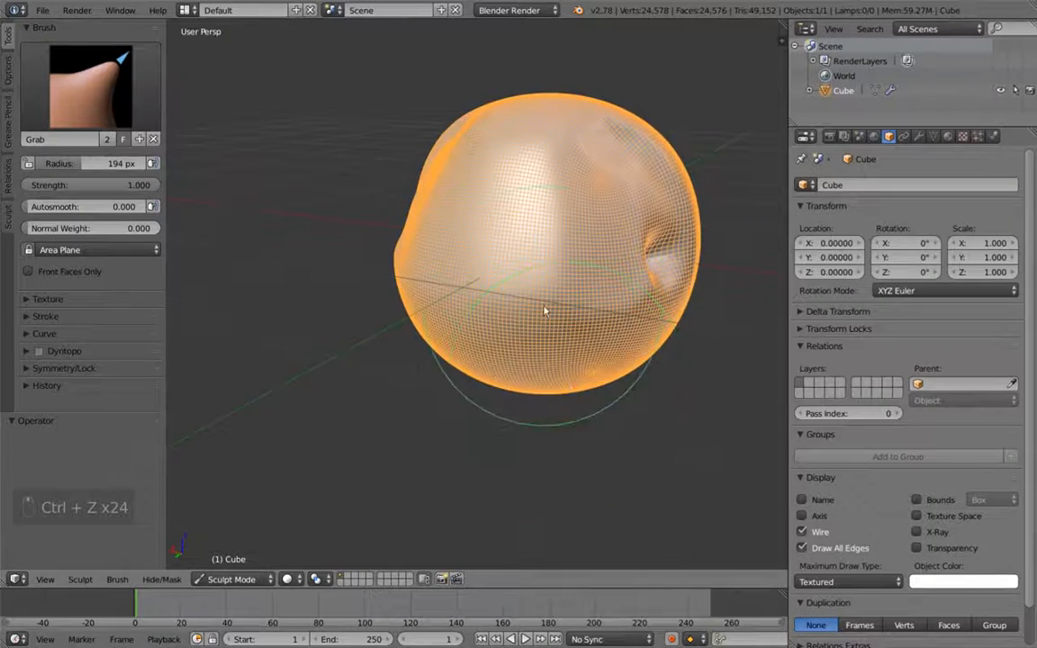
pyautogui.hotkey('ctrl', 'shift', 'z')
pyautogui.hotkey('ctrl', 'z')
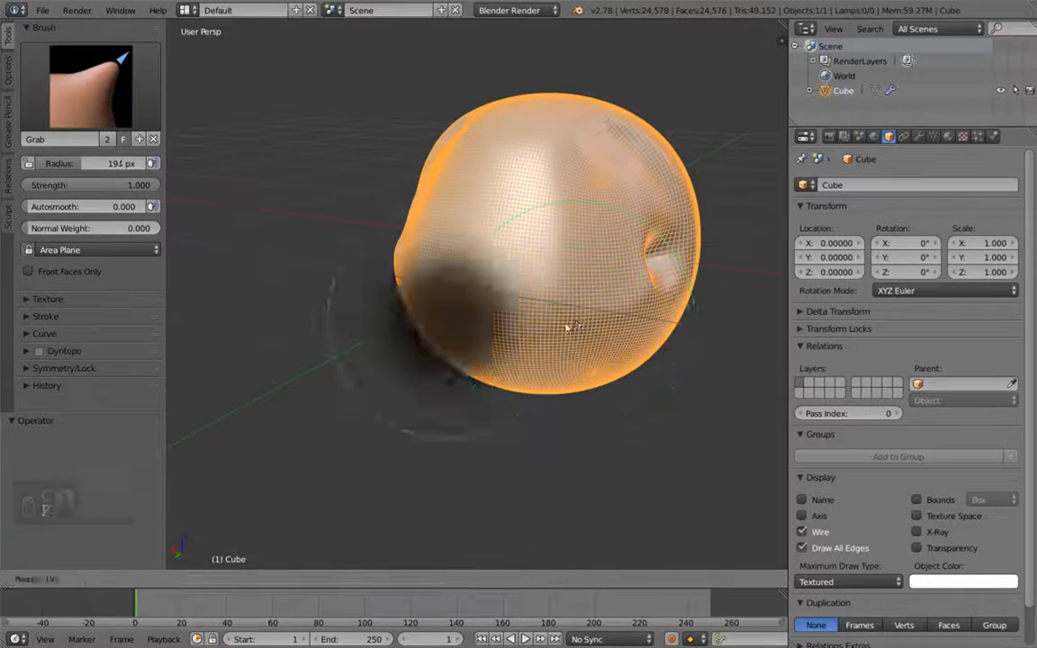
# Set the Grab radius to 238 px and pull the lower front of the sphere downward in several strokes.
pyautogui.click(568, 342)
pyautogui.moveTo(568, 343); pyautogui.dragTo(580, 382)
pyautogui.press('f')
pyautogui.click(537, 430)
pyautogui.moveTo(466, 358)
pyautogui.mouseDown()
pyautogui.moveTo(502, 456)
pyautogui.moveTo(490, 464)
pyautogui.mouseUp()
pyautogui.moveTo(675, 417); pyautogui.dragTo(573, 380, button='middle')
pyautogui.moveTo(601, 405)
pyautogui.mouseDown()
pyautogui.moveTo(650, 443)
pyautogui.moveTo(631, 434)
pyautogui.moveTo(528, 484)
pyautogui.moveTo(522, 463)
pyautogui.mouseUp()
# Undo the latest Grab pulls on the lower front of the sphere.
pyautogui.hotkey('ctrl', 'z')
pyautogui.hotkey('ctrl', 'z')
pyautogui.hotkey('ctrl', 'z')
pyautogui.hotkey('ctrl', 'z')
pyautogui.hotkey('ctrl', 'z')
pyautogui.hotkey('ctrl', 'z')
pyautogui.hotkey('ctrl', 'z')
pyautogui.hotkey('ctrl', 'z')
pyautogui.hotkey('ctrl', 'z')
pyautogui.hotkey('ctrl', 'z')
pyautogui.hotkey('ctrl', 'z')
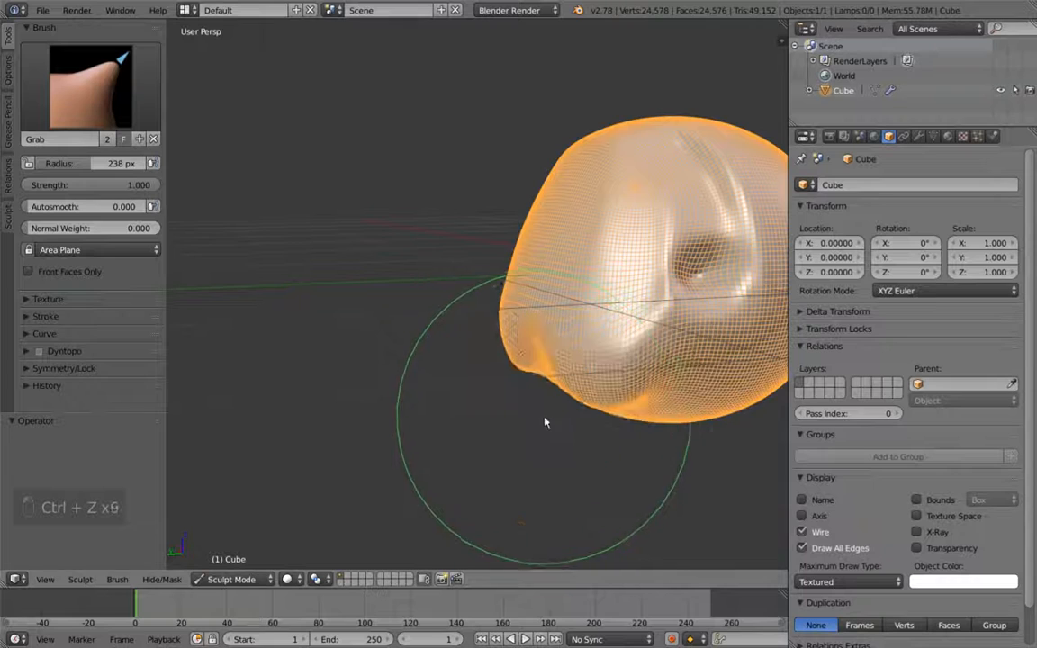
# Turn off the wireframe overlay and smooth the dented side of the sphere at radius 238 px.
pyautogui.click(801, 532)
pyautogui.moveTo(563, 400)
pyautogui.mouseDown(button='middle')
pyautogui.moveTo(618, 423)
pyautogui.moveTo(601, 418)
pyautogui.mouseUp(button='middle')
pyautogui.moveTo(698, 261)
pyautogui.keyDown('shift'); pyautogui.mouseDown()
pyautogui.moveTo(671, 296)
pyautogui.moveTo(681, 207)
pyautogui.moveTo(689, 230)
pyautogui.mouseUp(); pyautogui.keyUp('shift')
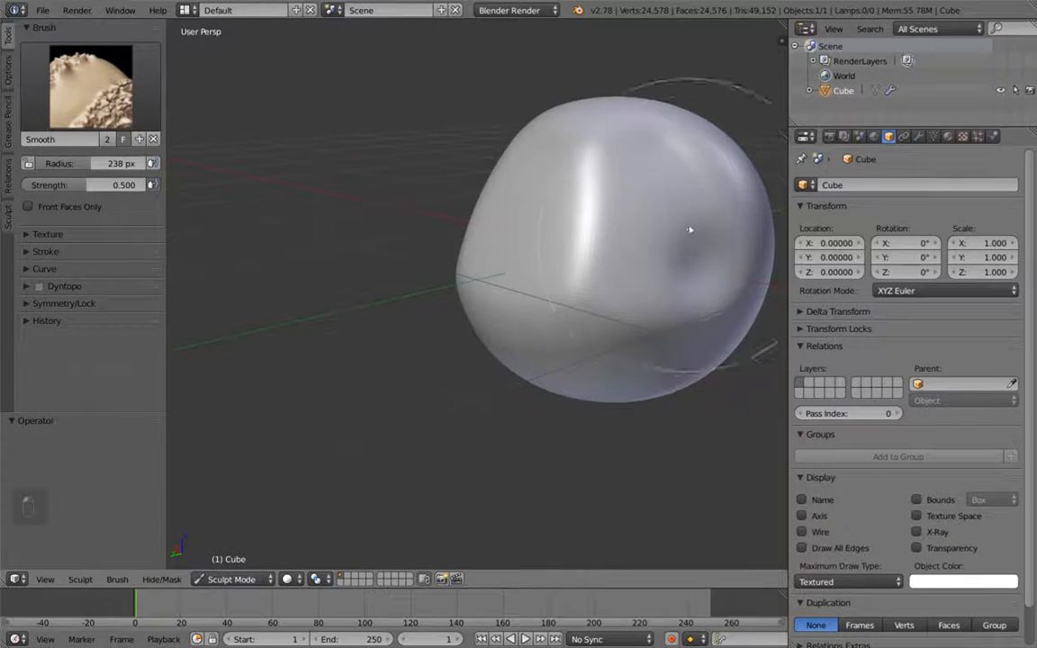
# Switch to the Inflate/Deflate brush, reduce its radius to 113 px and inflate a pair of eye-like bumps on the sphere's front.
pyautogui.moveTo(495, 344); pyautogui.dragTo(474, 284, button='middle')
pyautogui.click(90, 86)
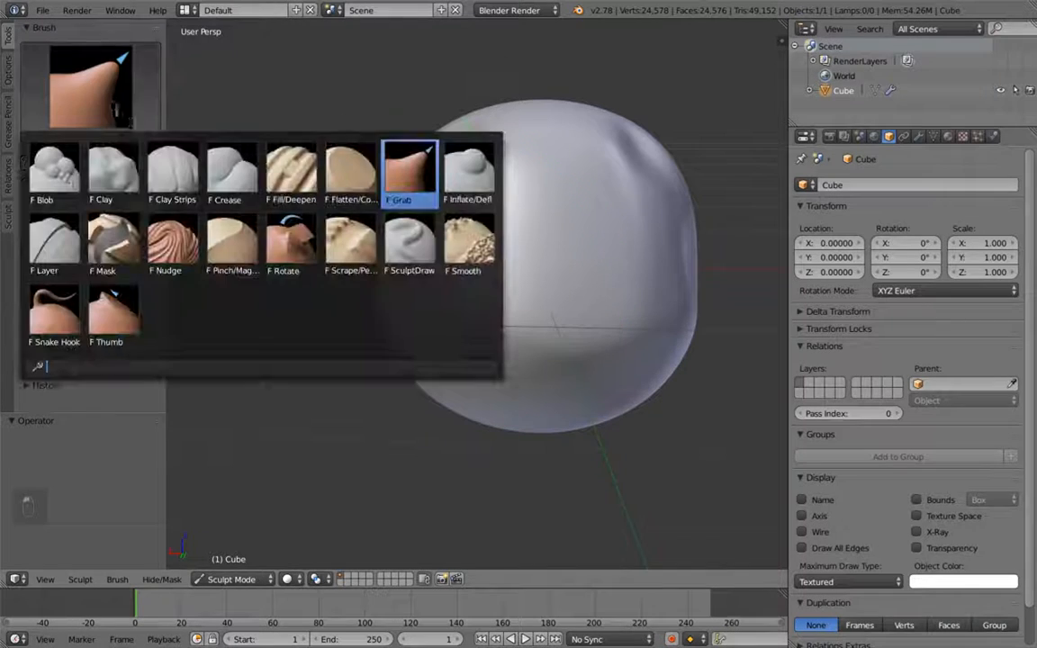
pyautogui.click(470, 158)
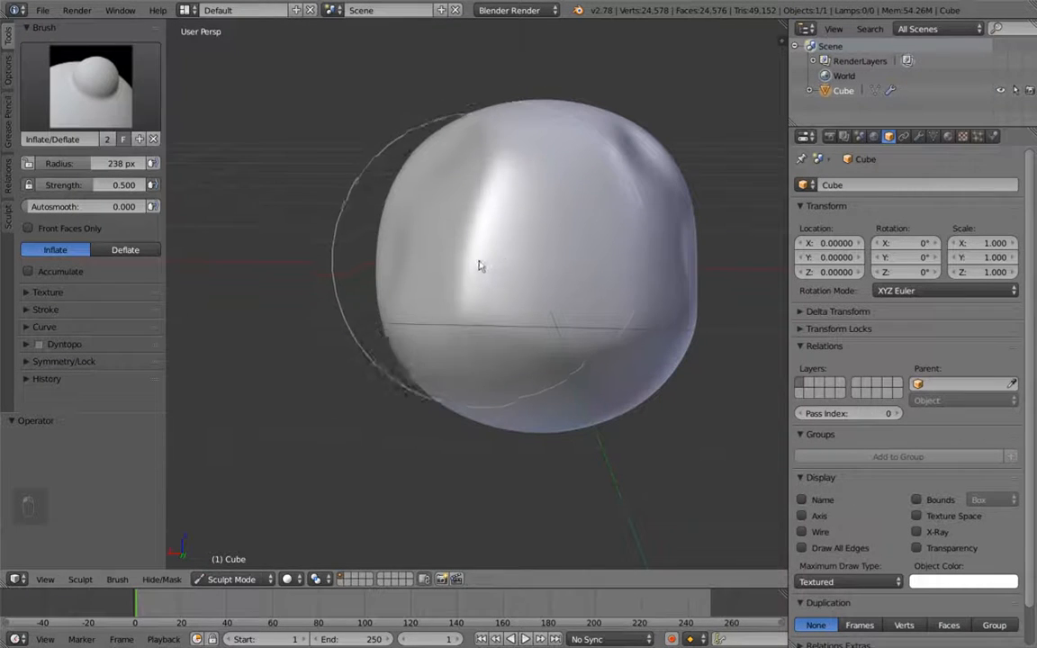
pyautogui.press('f')
pyautogui.click(412, 264)
pyautogui.press('f')
pyautogui.click(479, 250)
pyautogui.moveTo(479, 250)
pyautogui.mouseDown()
pyautogui.moveTo(495, 251)
pyautogui.moveTo(491, 223)
pyautogui.moveTo(439, 225)
pyautogui.moveTo(445, 252)
pyautogui.mouseUp()
pyautogui.press('f')
pyautogui.click(467, 210)
# Inflate additional bumps below and between the eye-like bumps at radius 113 px.
pyautogui.moveTo(456, 329); pyautogui.dragTo(487, 305, button='middle')
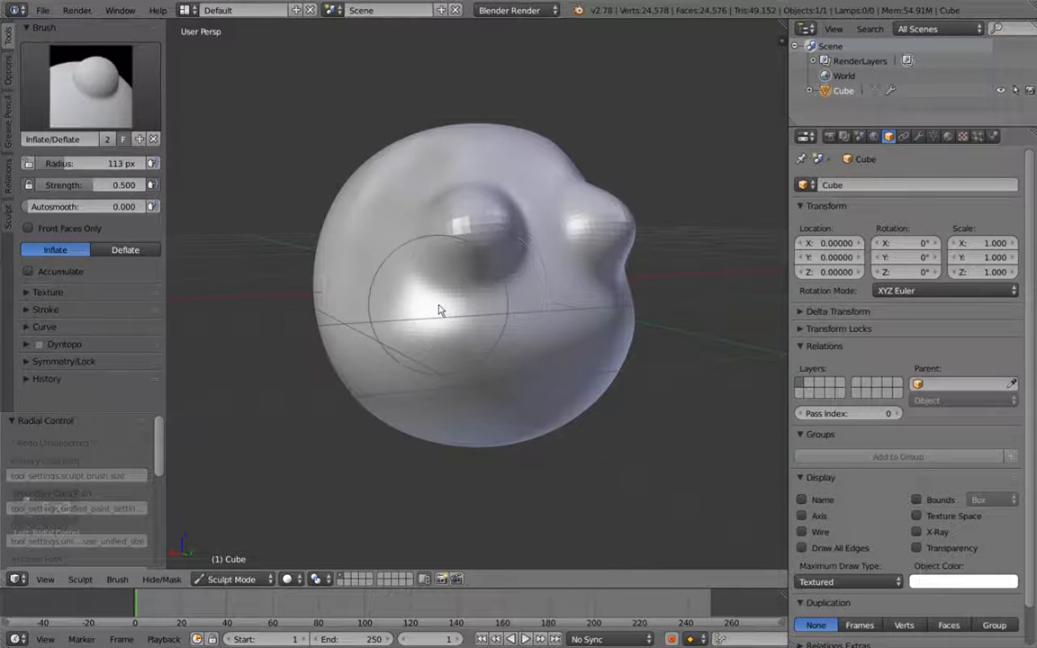
pyautogui.moveTo(456, 358)
pyautogui.mouseDown(button='middle')
pyautogui.moveTo(491, 347)
pyautogui.moveTo(558, 272)
pyautogui.mouseUp(button='middle')
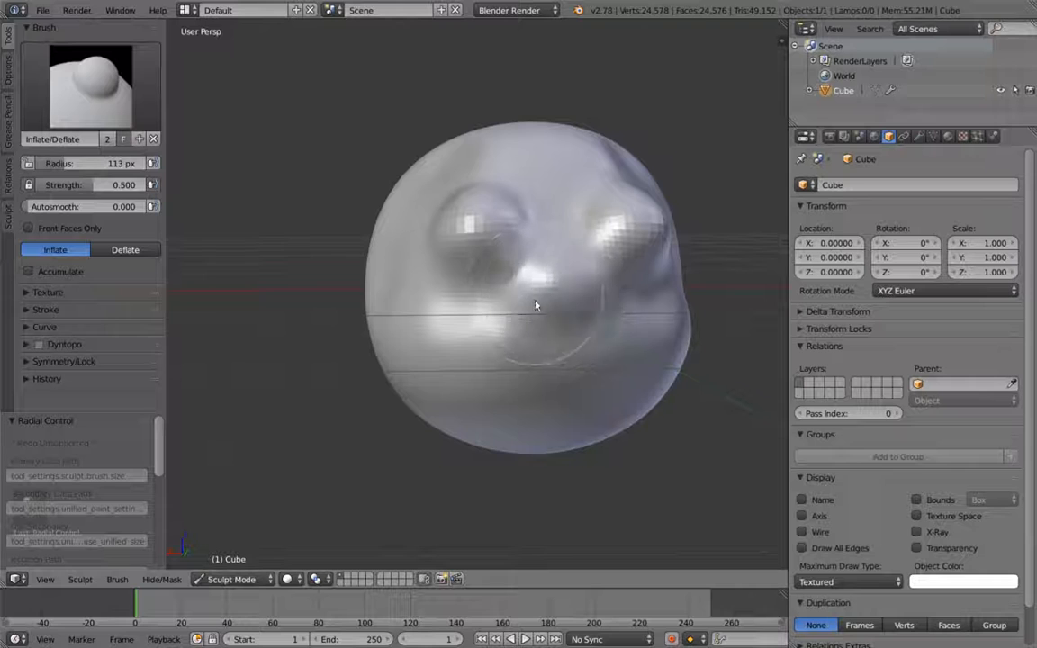
pyautogui.keyDown('shift'); pyautogui.moveTo(620, 358); pyautogui.dragTo(400, 358, button='middle'); pyautogui.keyUp('shift')
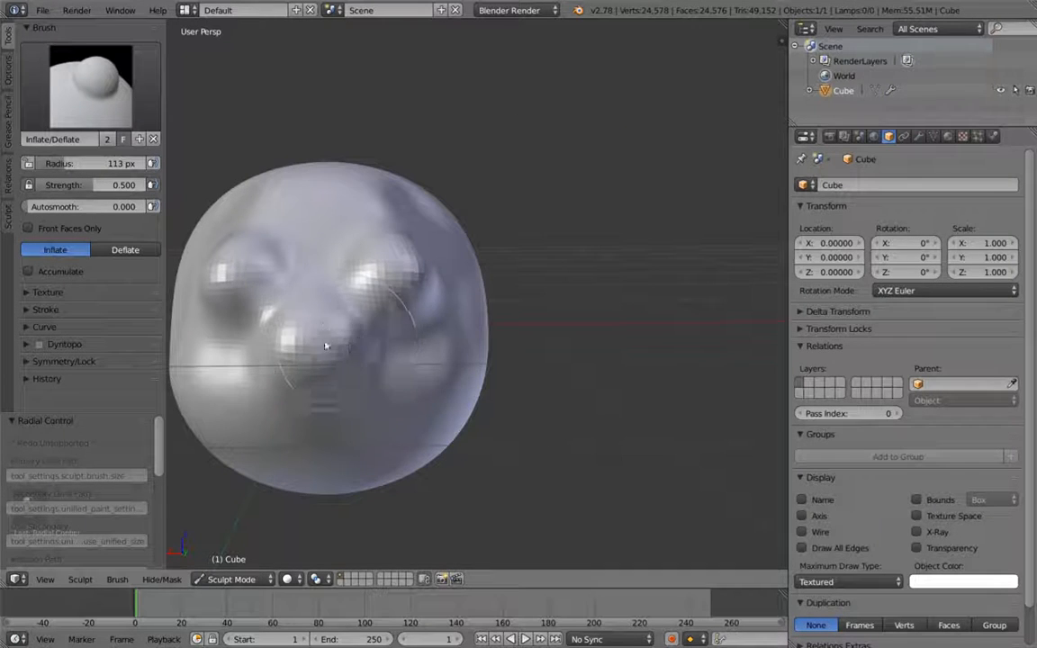
# Undo all the Inflate strokes on the sphere's front.
pyautogui.hotkey('ctrl', 'z')
pyautogui.hotkey('ctrl', 'z')
pyautogui.hotkey('ctrl', 'z')
pyautogui.hotkey('ctrl', 'z')
pyautogui.hotkey('ctrl', 'z')
pyautogui.hotkey('ctrl', 'z')
pyautogui.hotkey('ctrl', 'z')
# Switch to the Crease brush, try a short stroke on the sphere and undo it.
pyautogui.click(93, 106)
pyautogui.click(230, 174)
pyautogui.moveTo(465, 303); pyautogui.dragTo(381, 301, button='middle')
pyautogui.moveTo(360, 334)
pyautogui.mouseDown()
pyautogui.moveTo(454, 248)
pyautogui.moveTo(352, 352)
pyautogui.mouseUp()
pyautogui.hotkey('ctrl', 'z')
# Set the Crease radius to 128 px and carve a diagonal groove across the sphere's front.
pyautogui.press('f')
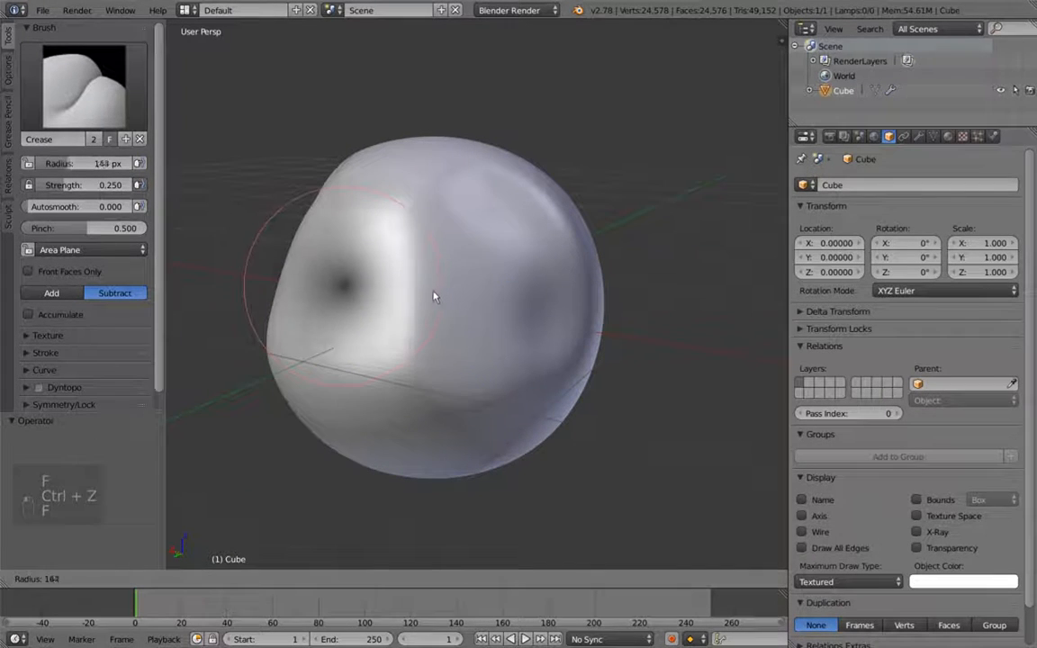
pyautogui.click(434, 297)
pyautogui.moveTo(475, 261)
pyautogui.mouseDown()
pyautogui.moveTo(433, 319)
pyautogui.moveTo(442, 308)
pyautogui.mouseUp()
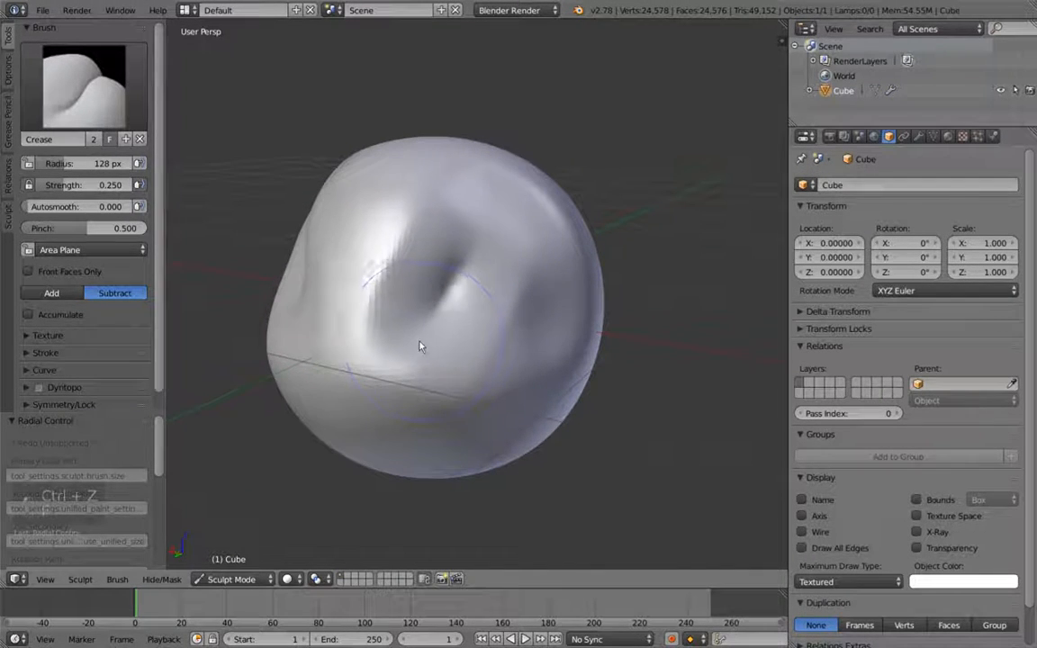
pyautogui.moveTo(428, 328); pyautogui.dragTo(493, 300, button='middle')
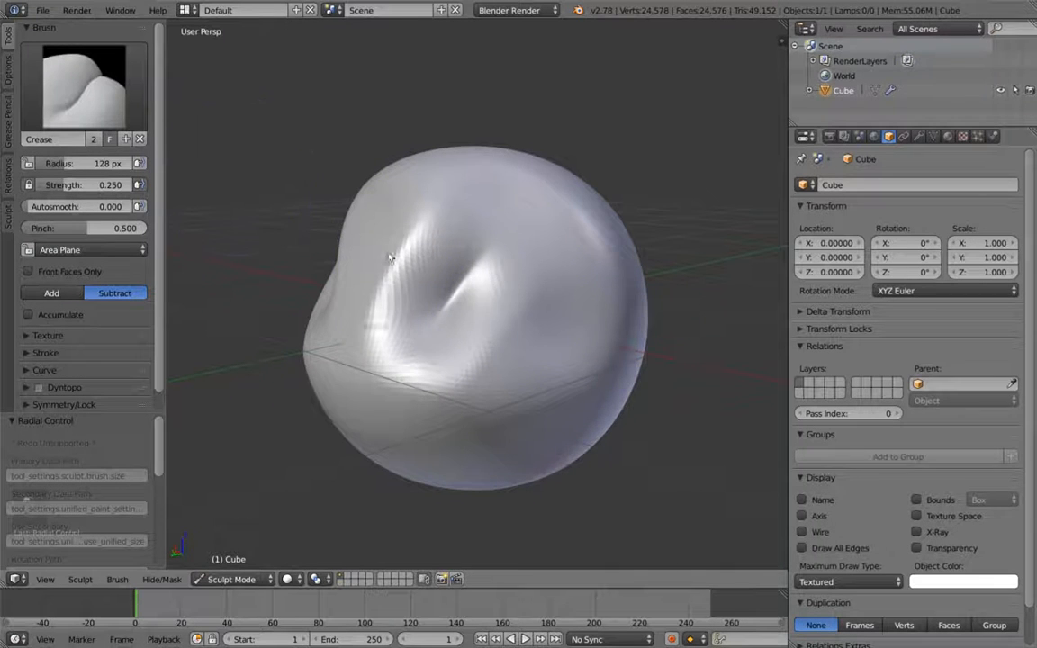
pyautogui.press('f')
pyautogui.click(462, 277)
pyautogui.moveTo(474, 306); pyautogui.dragTo(515, 319, button='middle')
# Switch to Inflate/Deflate at radius 126 px and inflate the surface around the groove.
pyautogui.click(95, 90)
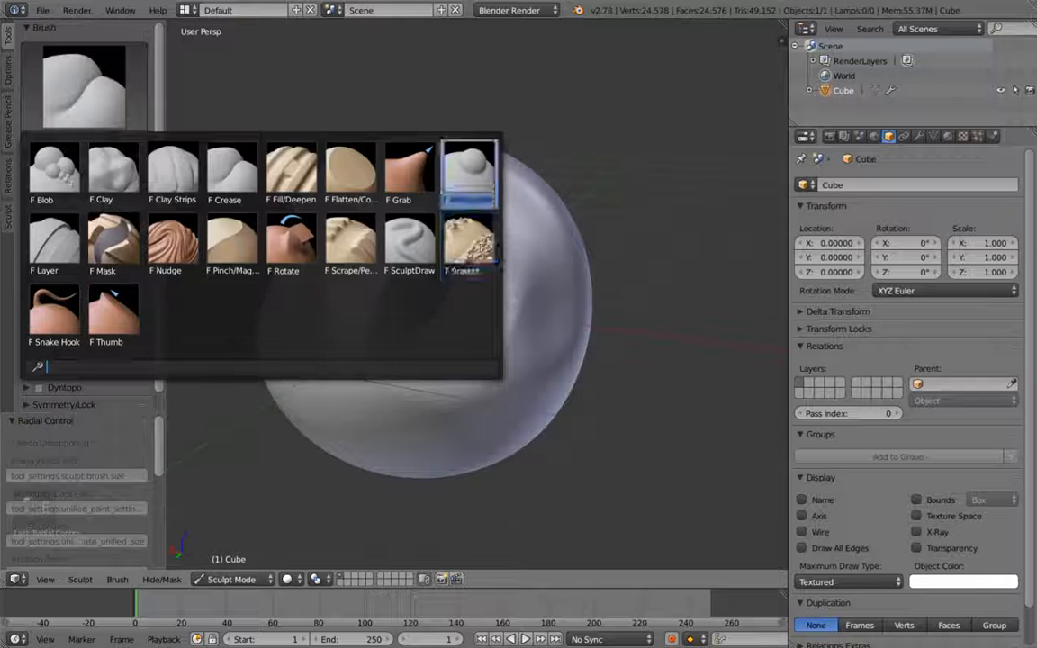
pyautogui.click(467, 171)
pyautogui.press('f')
pyautogui.click(477, 320)
pyautogui.moveTo(418, 281)
pyautogui.mouseDown()
pyautogui.moveTo(446, 299)
pyautogui.moveTo(445, 319)
pyautogui.mouseUp()
pyautogui.moveTo(500, 268)
pyautogui.mouseDown(button='middle')
pyautogui.moveTo(458, 282)
pyautogui.moveTo(493, 268)
pyautogui.moveTo(467, 287)
pyautogui.moveTo(432, 270)
pyautogui.mouseUp(button='middle')
pyautogui.scroll(6, 472, 268)
pyautogui.scroll(-5, 482, 246)
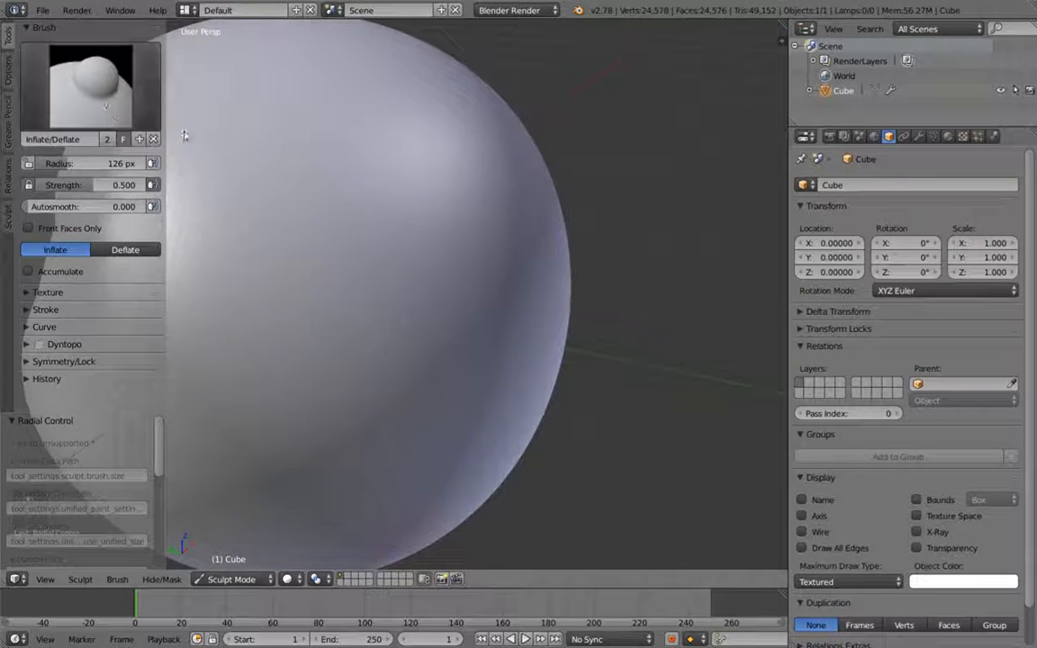
# Carve a curved groove into the sphere's side with the Crease brush at radius 126 px and deepen it at 82 px.
pyautogui.press('space')
pyautogui.click(232, 171)
pyautogui.moveTo(362, 328)
pyautogui.mouseDown()
pyautogui.moveTo(475, 289)
pyautogui.moveTo(243, 410)
pyautogui.mouseUp()
pyautogui.scroll(-5, 489, 307)
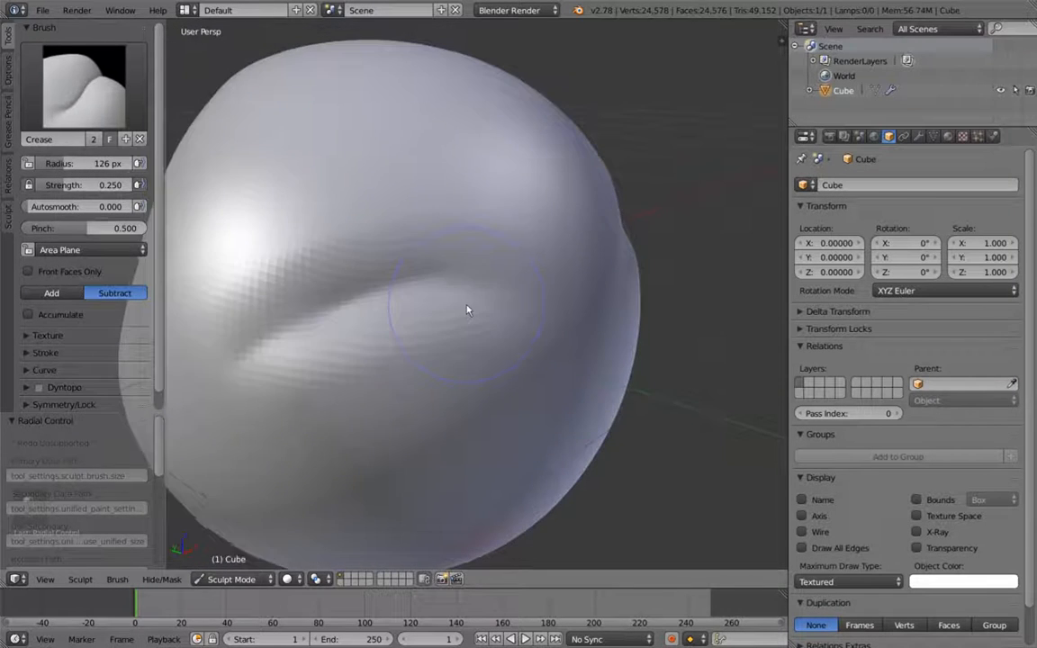
pyautogui.press('f')
pyautogui.moveTo(352, 323); pyautogui.dragTo(326, 343)
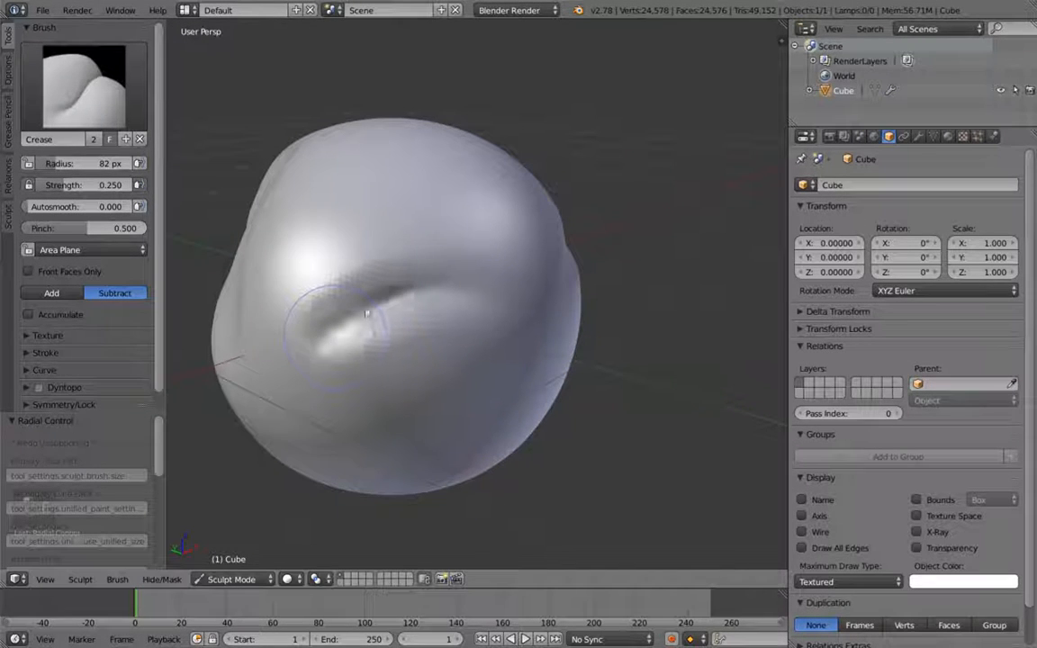
# Smooth the curved groove with the Smooth brush, then deepen it again with the Crease brush at radii 41 and 110 px.
pyautogui.press('s')
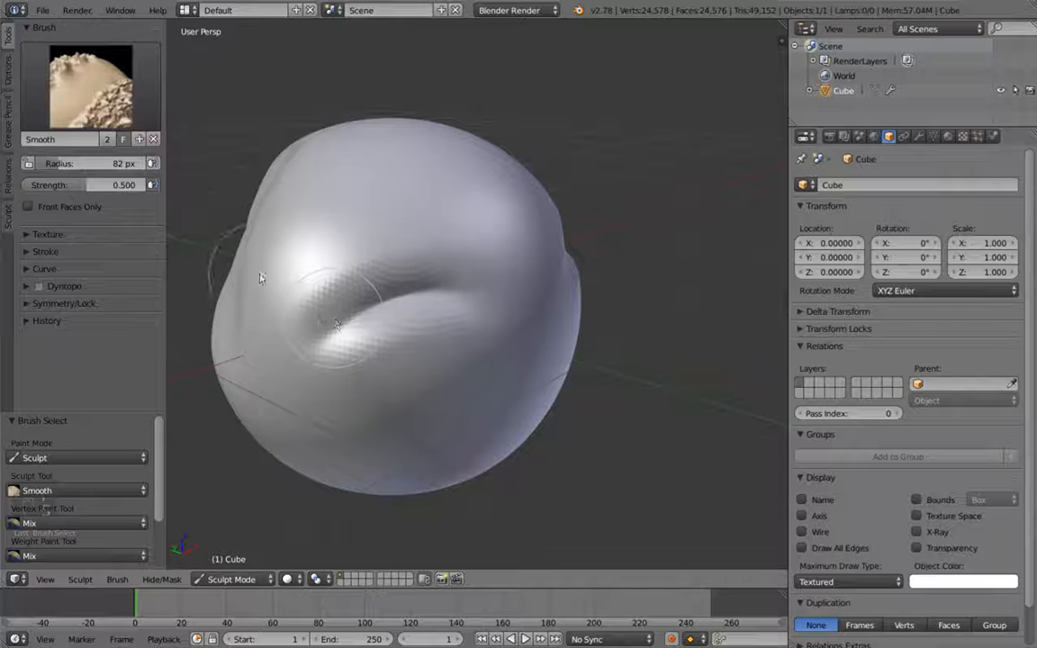
pyautogui.click(90, 85)
pyautogui.click(231, 167)
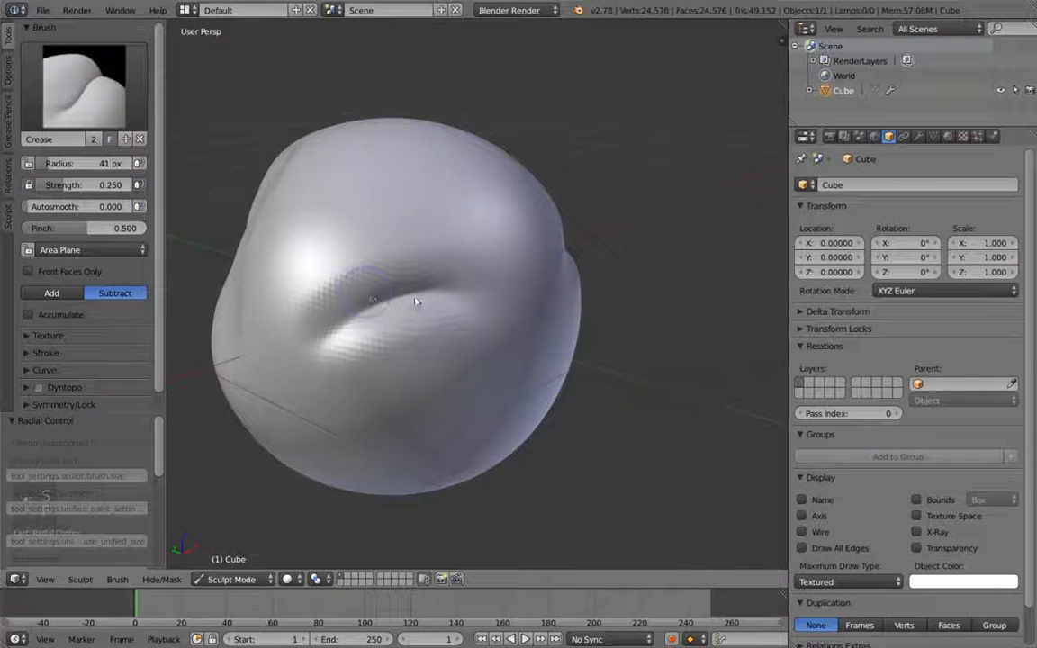
pyautogui.moveTo(308, 343)
pyautogui.mouseDown(button='middle')
pyautogui.moveTo(340, 326)
pyautogui.moveTo(390, 321)
pyautogui.moveTo(465, 273)
pyautogui.moveTo(410, 303)
pyautogui.mouseUp(button='middle')
pyautogui.press('f')
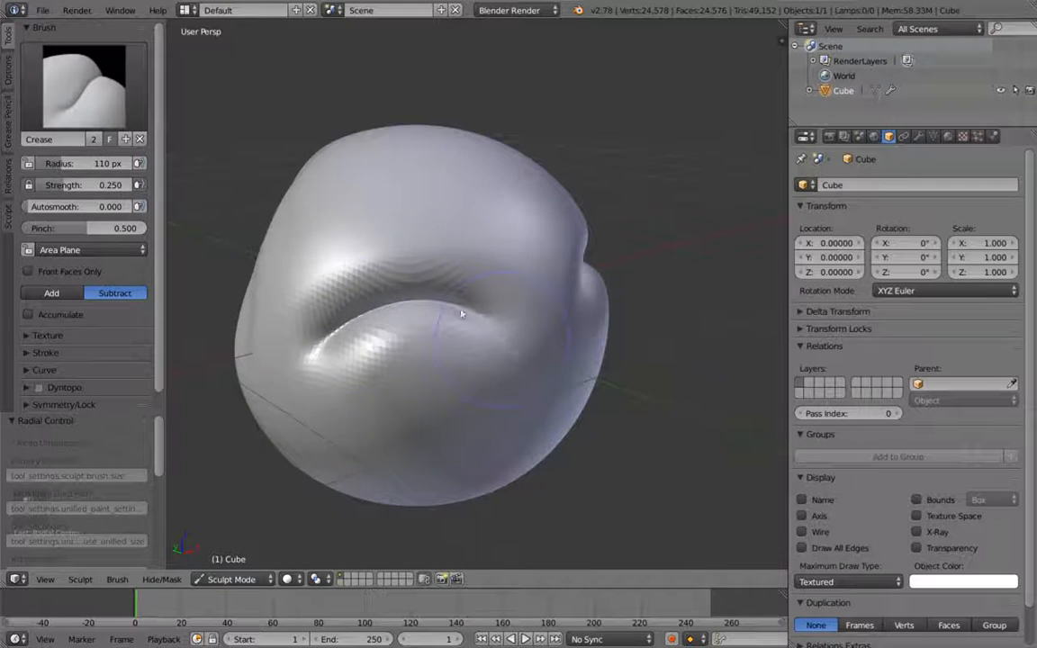
# Set the Crease radius to 41 px, sharpen the groove's upper edge and extend both of its ends.
pyautogui.press('f')
pyautogui.click(327, 328)
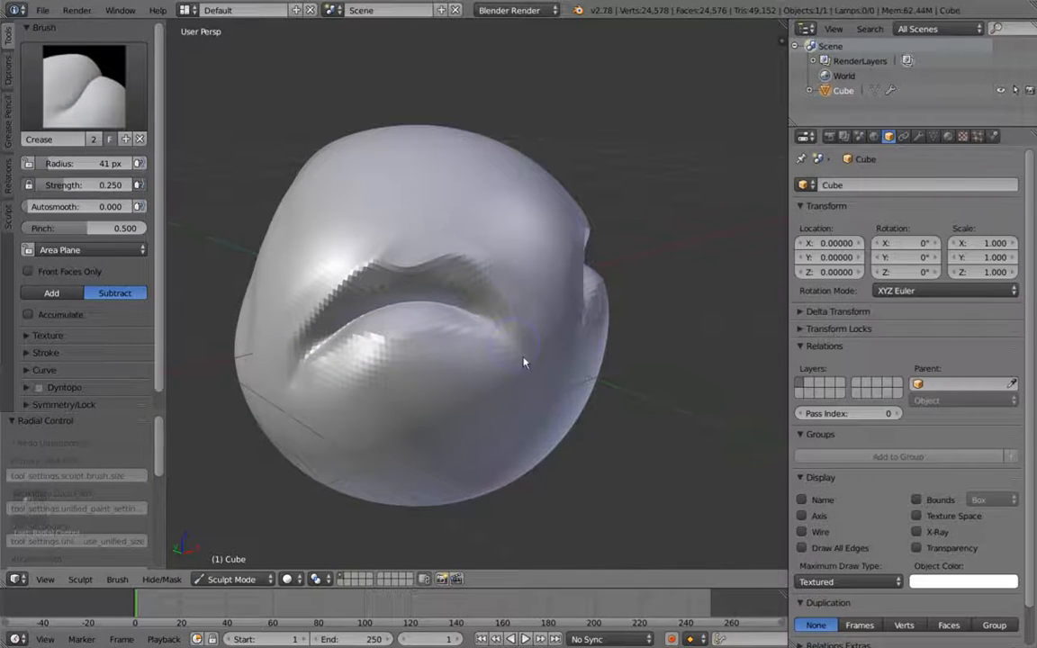
pyautogui.moveTo(612, 354)
pyautogui.mouseDown(button='middle')
pyautogui.moveTo(624, 351)
pyautogui.moveTo(248, 232)
pyautogui.mouseUp(button='middle')
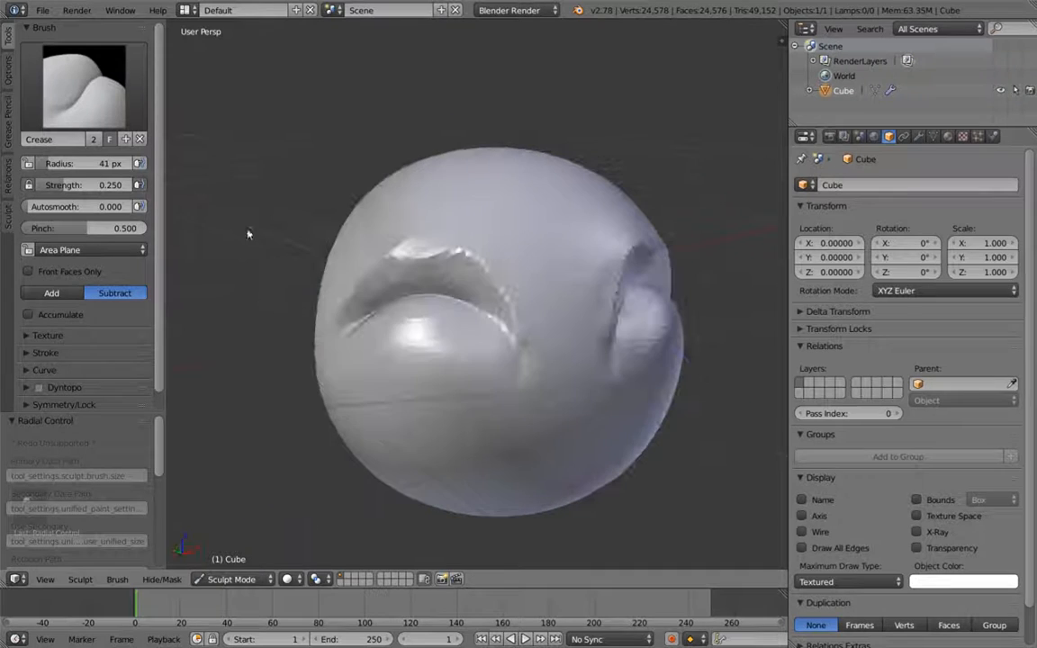
# Switch to Inflate/Deflate at radius 66 px and puff up the surfaces above and below the curved groove.
pyautogui.click(83, 86)
pyautogui.click(463, 194)
pyautogui.moveTo(463, 194)
pyautogui.mouseDown(button='middle')
pyautogui.moveTo(625, 143)
pyautogui.moveTo(585, 178)
pyautogui.mouseUp(button='middle')
pyautogui.press('f')
pyautogui.click(449, 316)
pyautogui.moveTo(342, 337)
pyautogui.mouseDown(button='middle')
pyautogui.moveTo(405, 324)
pyautogui.moveTo(455, 296)
pyautogui.mouseUp(button='middle')
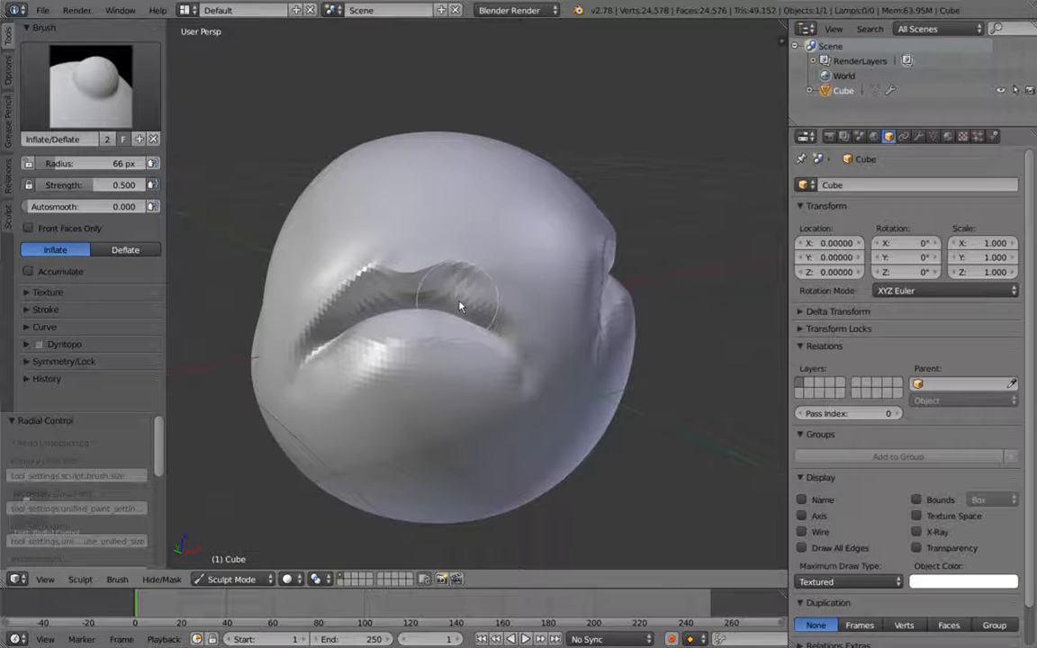
pyautogui.moveTo(370, 316)
pyautogui.mouseDown(button='middle')
pyautogui.moveTo(419, 303)
pyautogui.moveTo(474, 324)
pyautogui.moveTo(513, 320)
pyautogui.moveTo(491, 342)
pyautogui.moveTo(544, 311)
pyautogui.moveTo(577, 308)
pyautogui.mouseUp(button='middle')
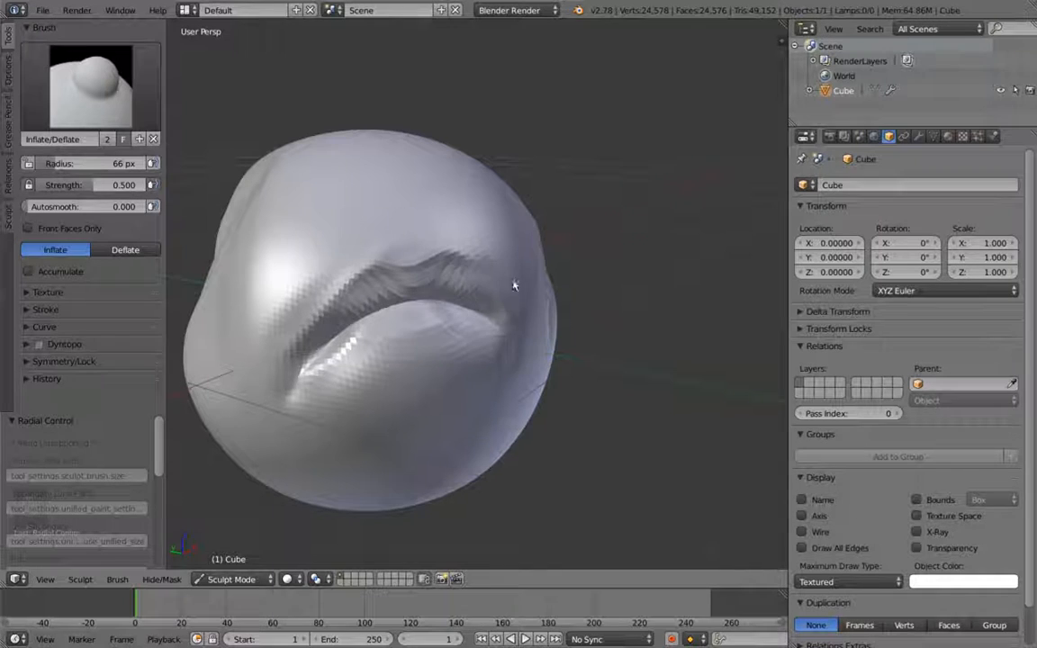
# Enable Matcap in the viewport shading and choose the pink matcap.
pyautogui.press('n')
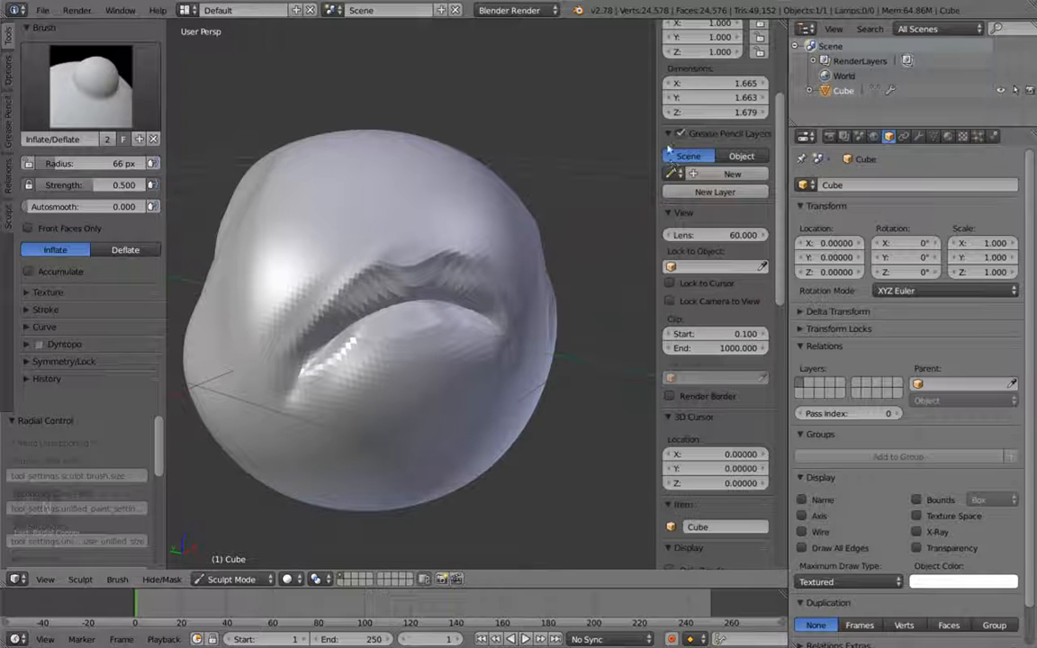
pyautogui.click(669, 135)
pyautogui.click(671, 444)
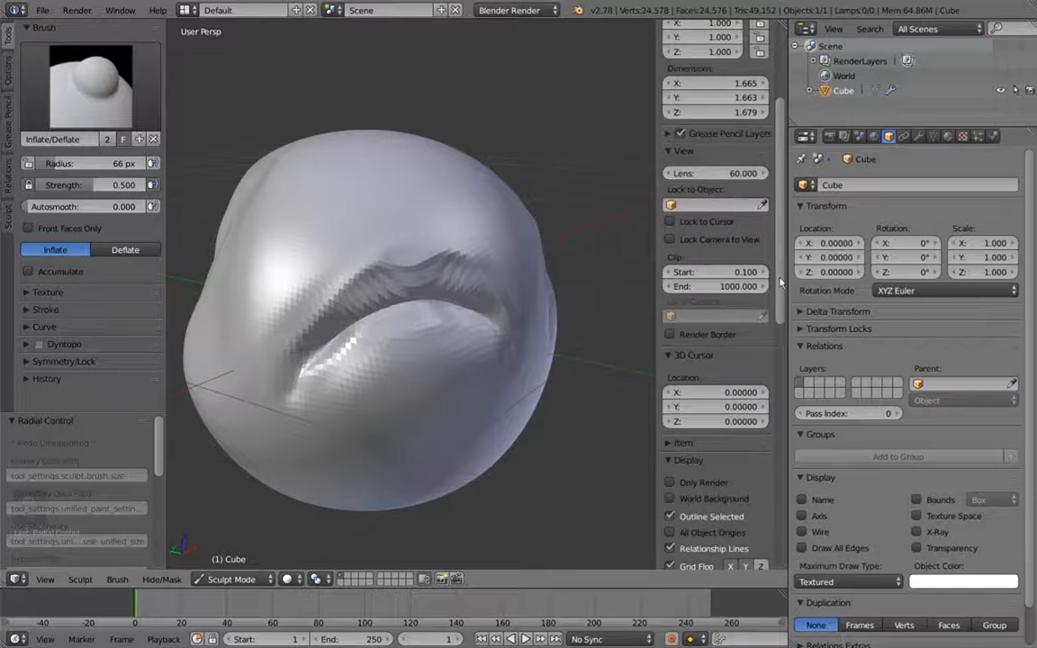
pyautogui.scroll(-10, 711, 297)
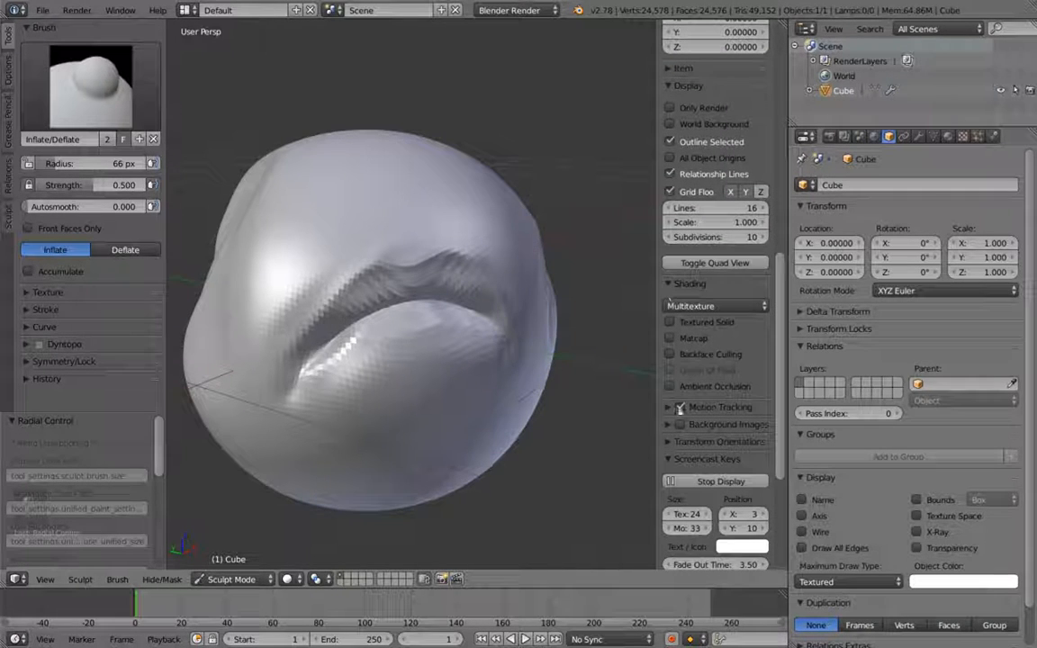
pyautogui.click(669, 337)
pyautogui.click(679, 401)
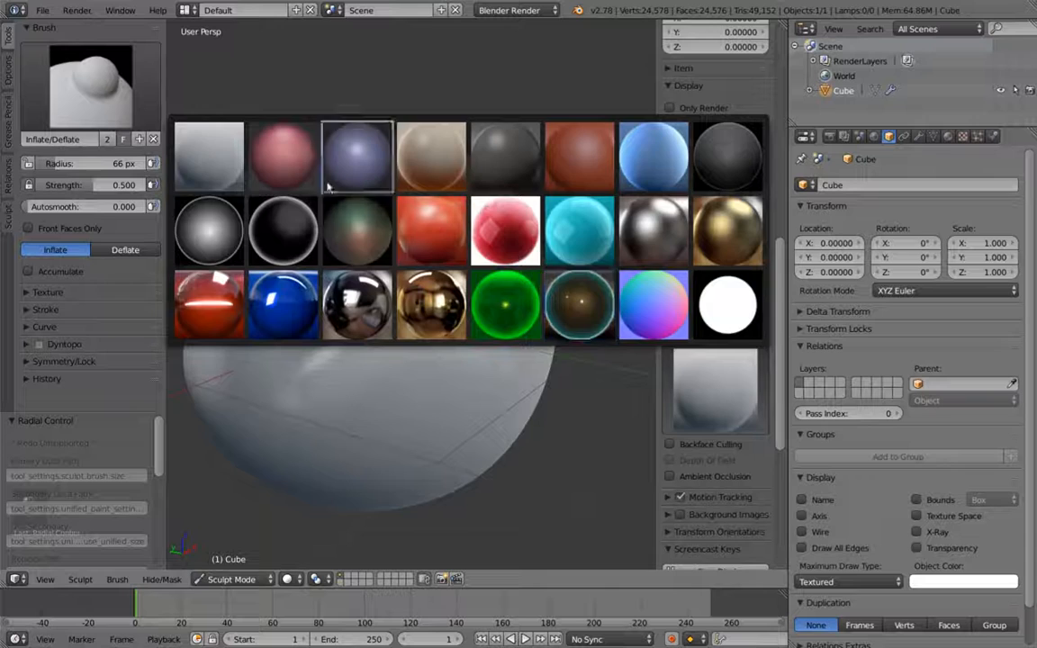
pyautogui.click(282, 157)
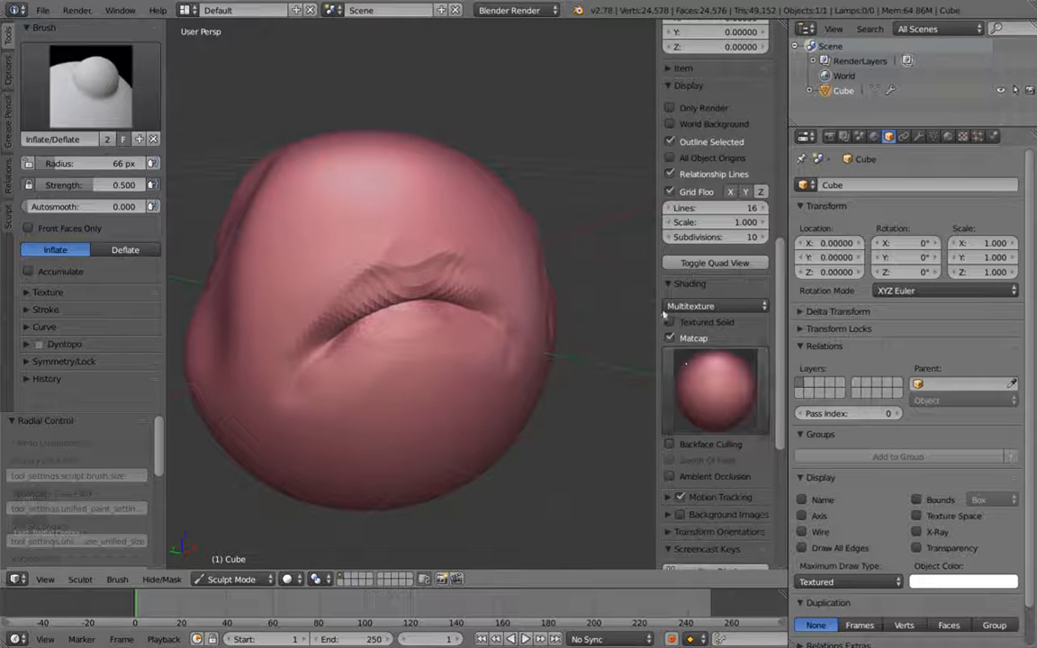
pyautogui.press('n')
pyautogui.press('n')
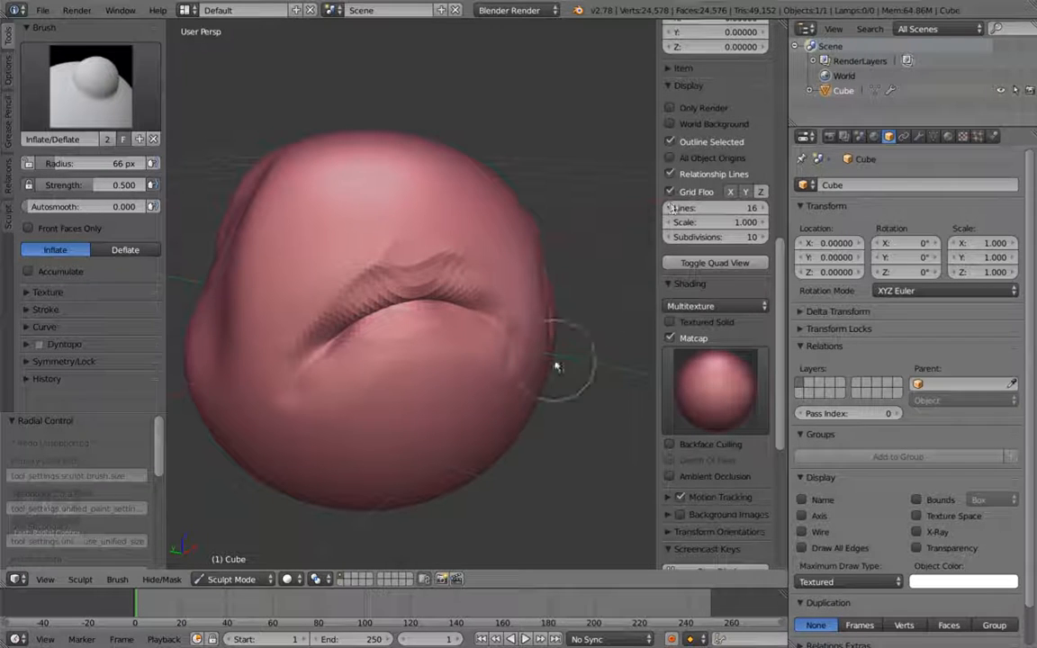
pyautogui.press('n')
pyautogui.press('n')
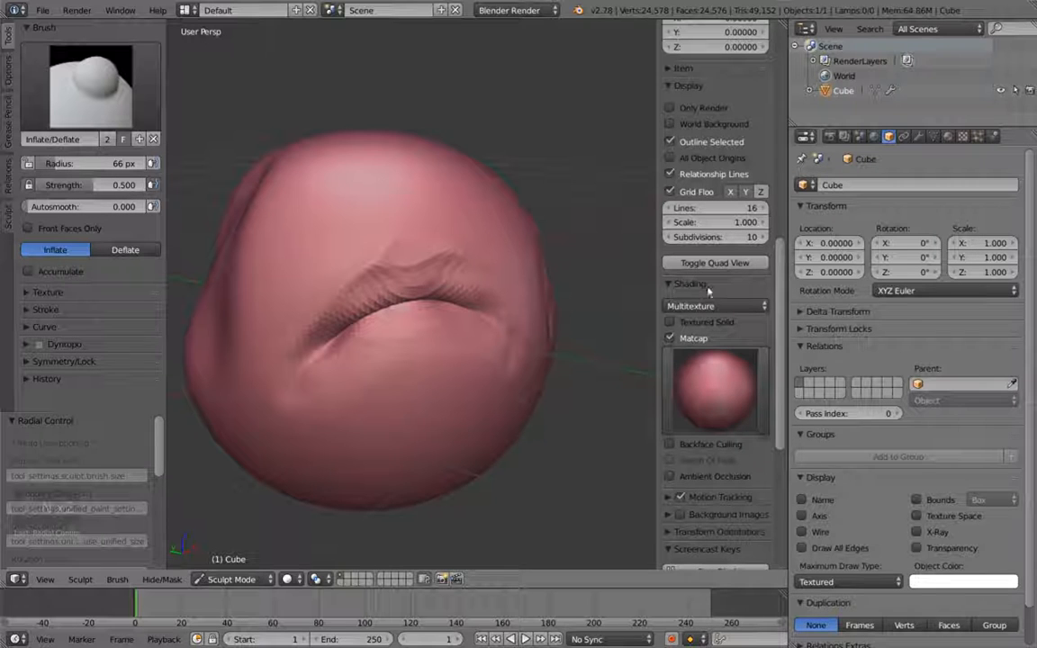
pyautogui.press('n')
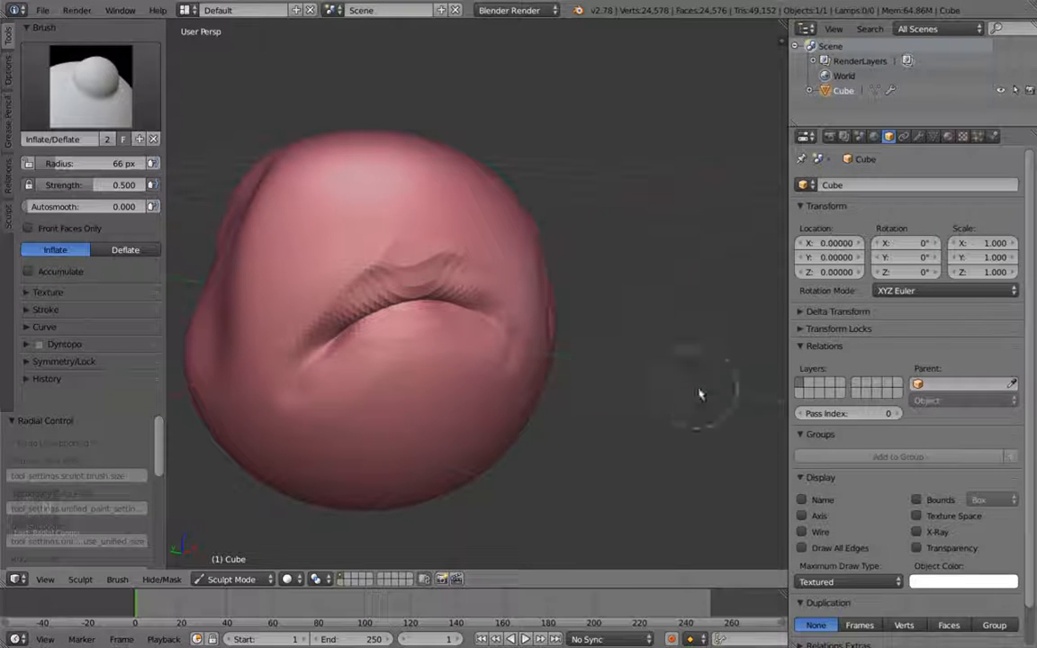
pyautogui.press('n')
pyautogui.click(724, 410)
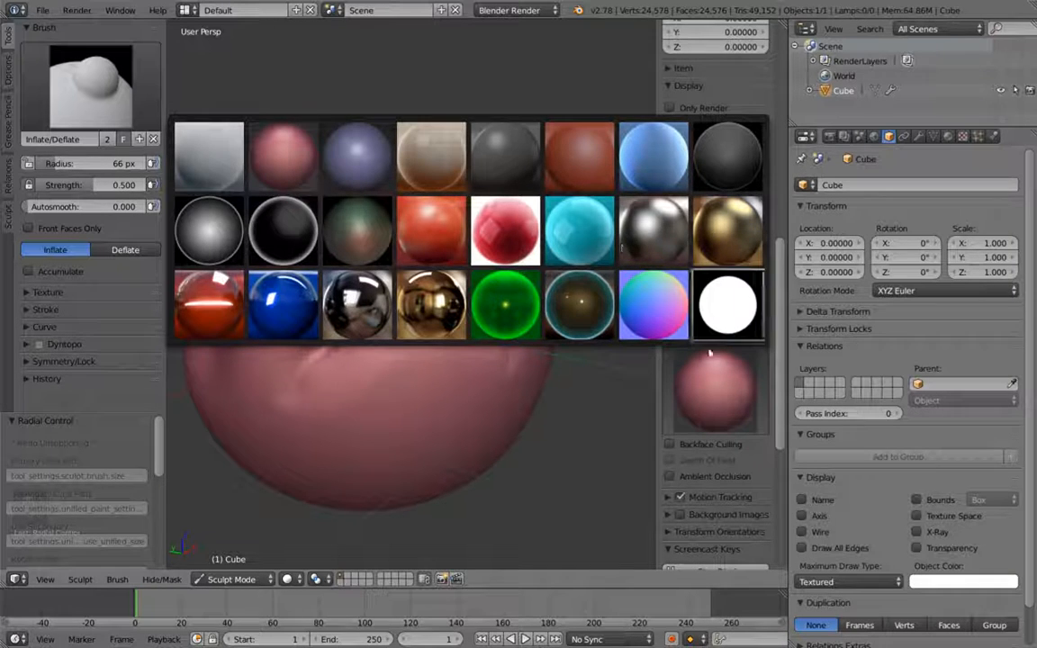
# Examine the sculpted sphere from several sides and distances in the pink matcap shading.
pyautogui.moveTo(563, 414)
pyautogui.mouseDown(button='middle')
pyautogui.moveTo(548, 434)
pyautogui.moveTo(562, 439)
pyautogui.moveTo(426, 236)
pyautogui.mouseUp(button='middle')
pyautogui.moveTo(344, 296)
pyautogui.mouseDown(button='middle')
pyautogui.moveTo(482, 336)
pyautogui.moveTo(360, 321)
pyautogui.mouseUp(button='middle')
pyautogui.moveTo(500, 339); pyautogui.dragTo(488, 375, button='middle')
pyautogui.scroll(-4, 509, 349)
pyautogui.moveTo(604, 364)
pyautogui.keyDown('shift'); pyautogui.mouseDown(button='middle')
pyautogui.moveTo(460, 410)
pyautogui.moveTo(472, 397)
pyautogui.moveTo(451, 376)
pyautogui.mouseUp(button='middle'); pyautogui.keyUp('shift')
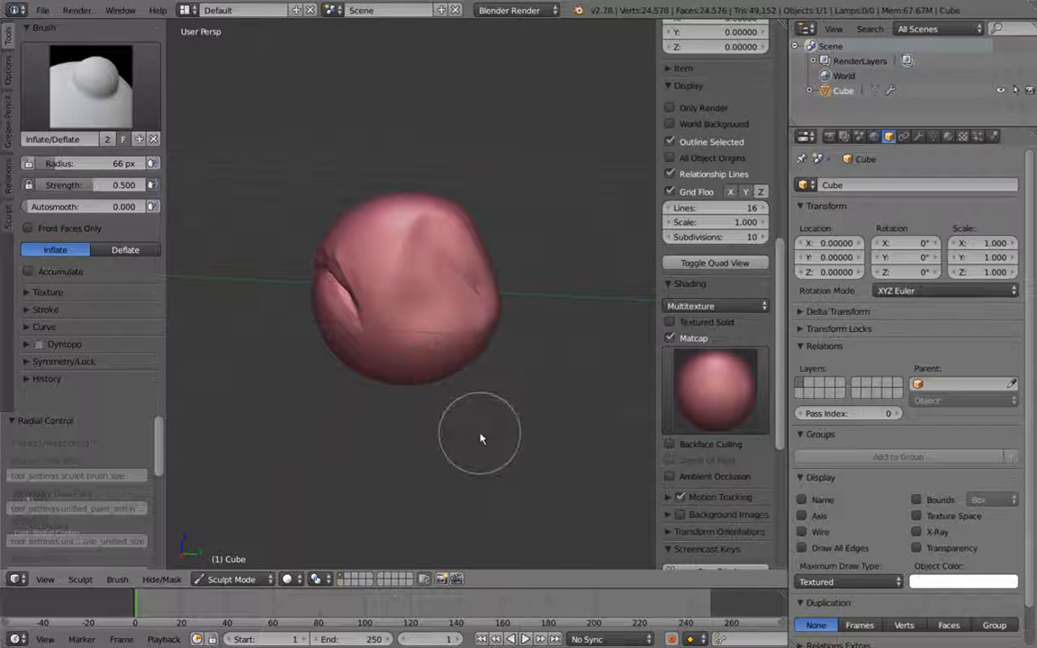
pyautogui.moveTo(480, 439); pyautogui.dragTo(427, 436, button='middle')
pyautogui.scroll(-1, 378, 298)
pyautogui.moveTo(379, 299); pyautogui.dragTo(386, 314, button='middle')
# Set the Inflate/Deflate radius to 85 px, build up a rounded head-like lump on the sphere and smooth it.
pyautogui.press('f')
pyautogui.click(398, 371)
pyautogui.moveTo(397, 218); pyautogui.dragTo(402, 248, button='middle')
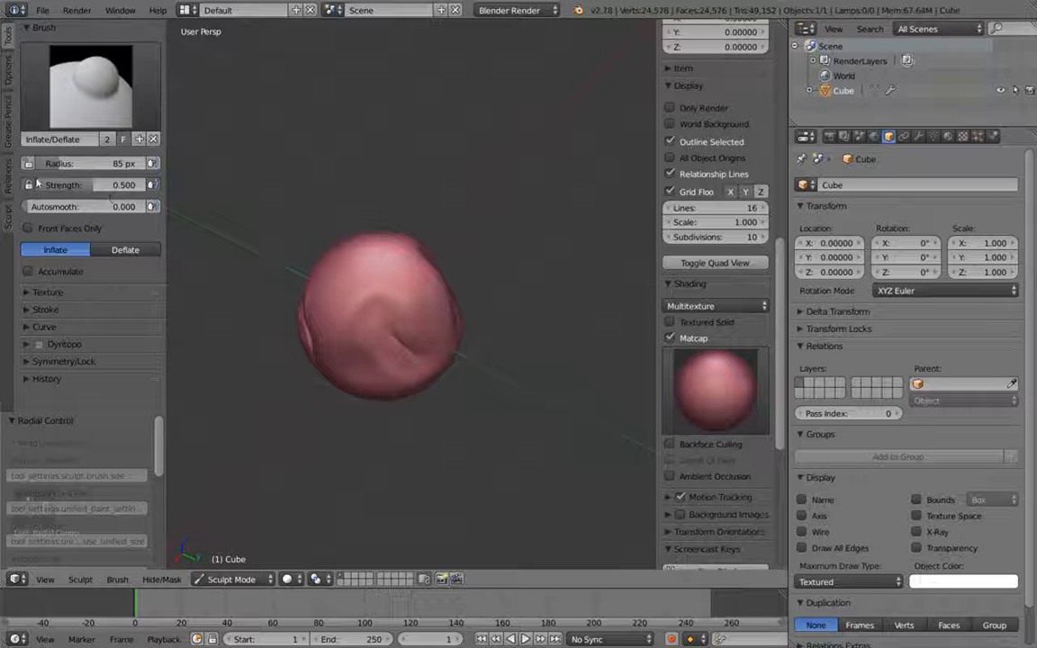
pyautogui.moveTo(430, 264)
pyautogui.mouseDown(button='middle')
pyautogui.moveTo(374, 292)
pyautogui.moveTo(382, 238)
pyautogui.moveTo(342, 271)
pyautogui.moveTo(421, 253)
pyautogui.mouseUp(button='middle')
pyautogui.press('s')
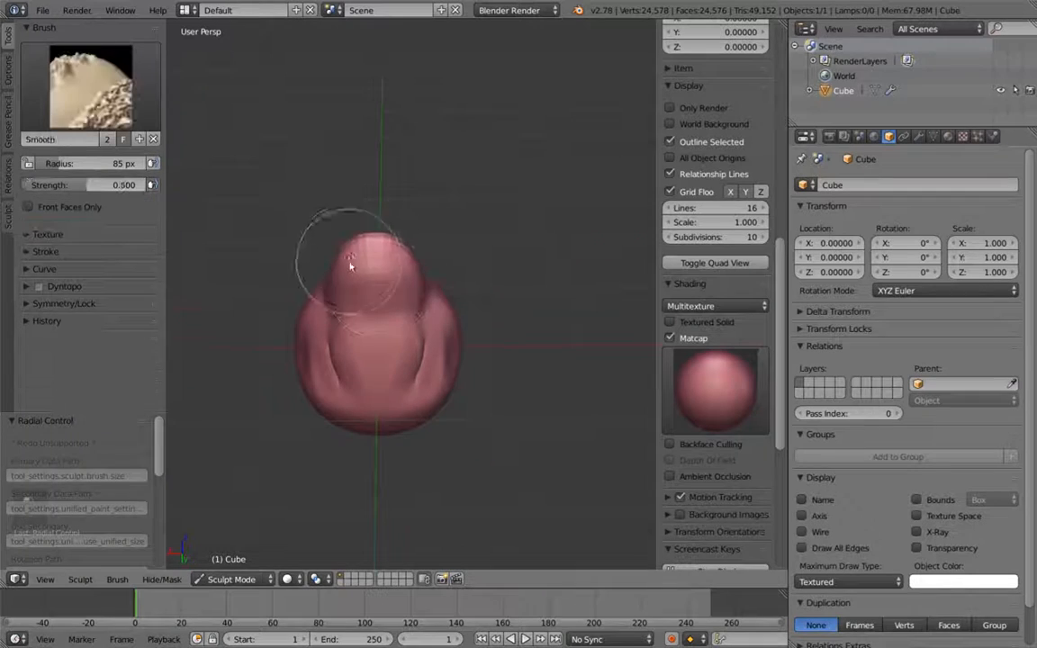
pyautogui.press('i')
# Switch to the Crease brush, set its radius to 162 px and carve a crease around the base of the head-like lump.
pyautogui.click(90, 87)
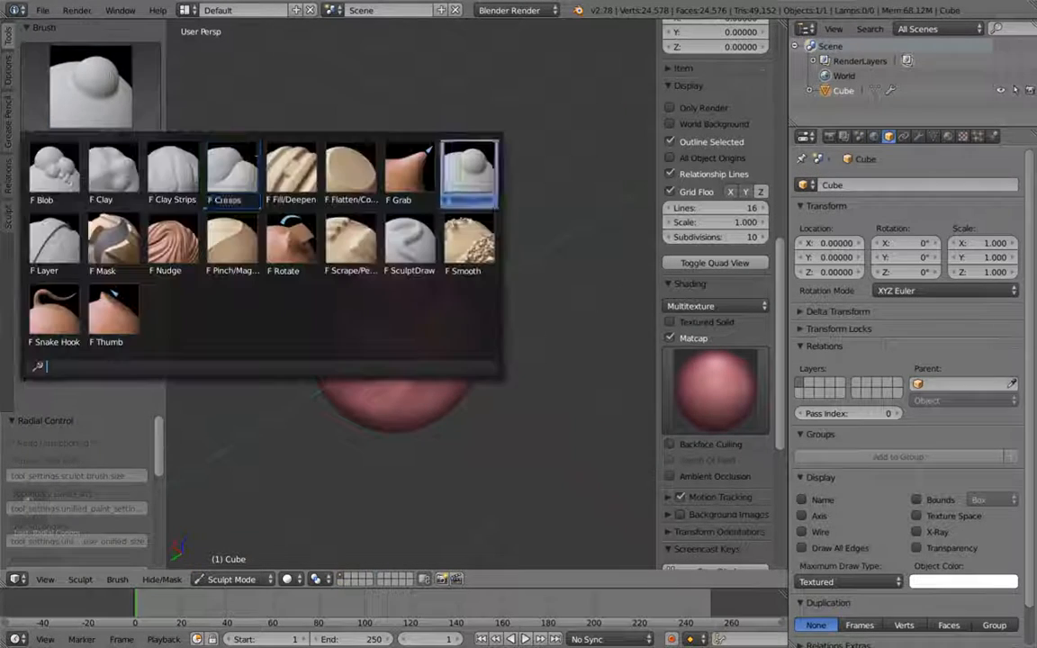
pyautogui.click(231, 171)
pyautogui.scroll(4, 429, 249)
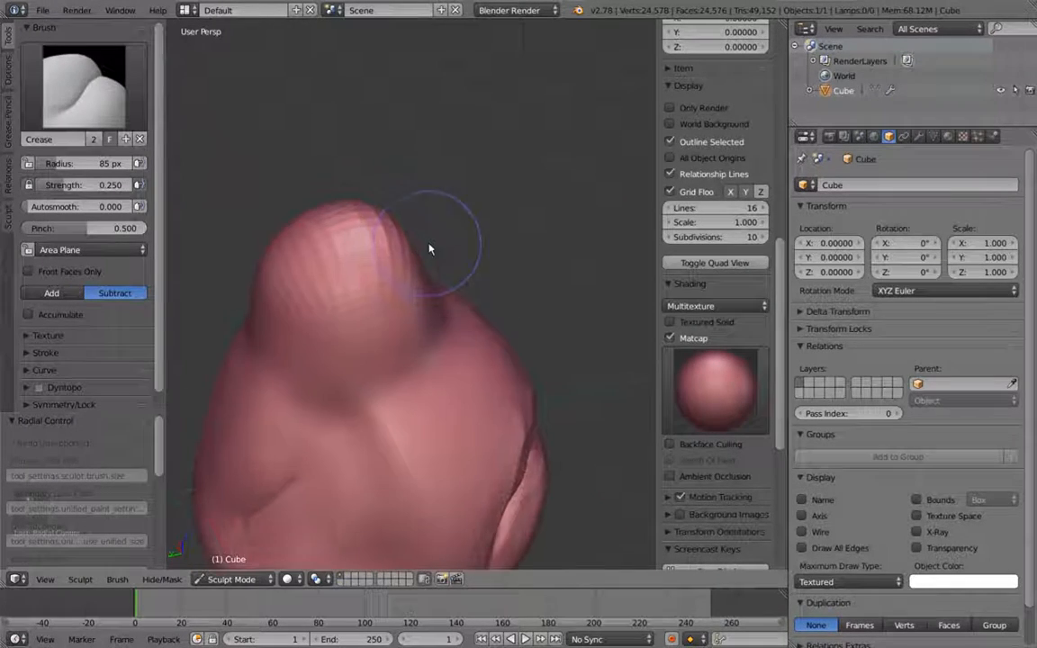
pyautogui.press('f')
pyautogui.click(377, 481)
pyautogui.press('f')
pyautogui.click(363, 387)
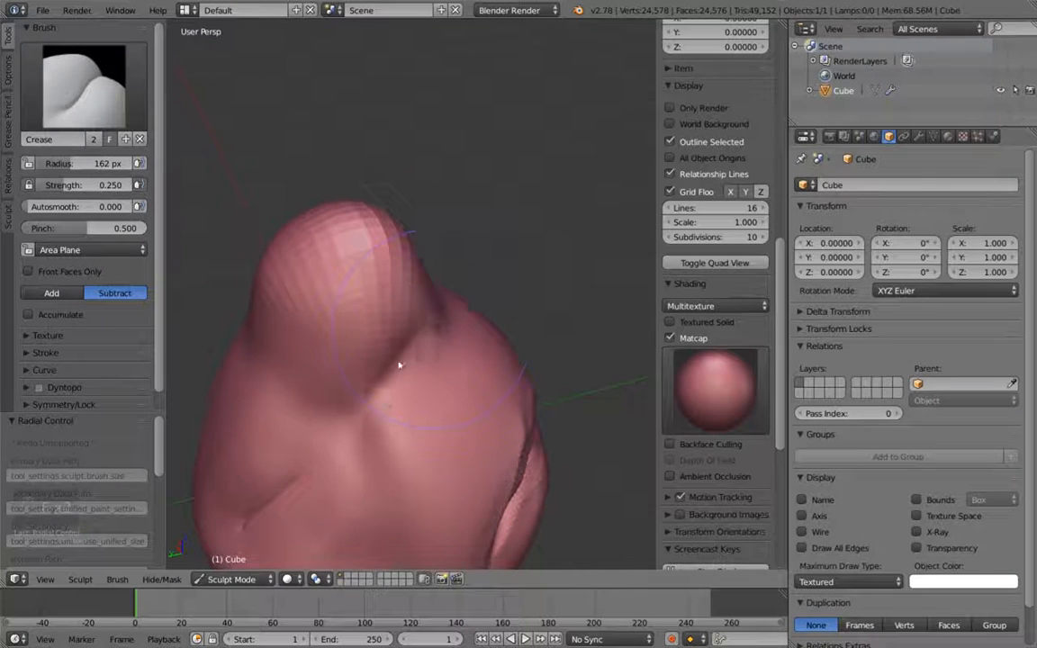
# Stroke the Crease brush down the front of the head-like lump and smooth the lump.
pyautogui.moveTo(448, 331); pyautogui.dragTo(394, 347, button='middle')
pyautogui.moveTo(374, 240); pyautogui.dragTo(373, 358)
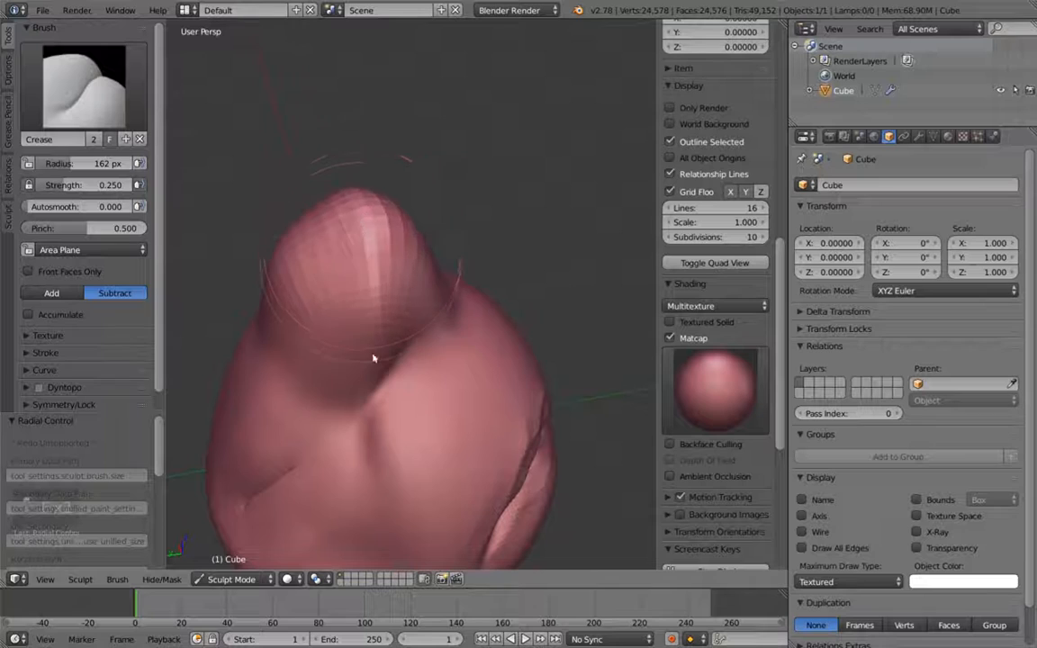
pyautogui.moveTo(390, 341)
pyautogui.mouseDown(button='middle')
pyautogui.moveTo(514, 294)
pyautogui.moveTo(475, 313)
pyautogui.moveTo(501, 230)
pyautogui.moveTo(486, 277)
pyautogui.moveTo(432, 279)
pyautogui.mouseUp(button='middle')
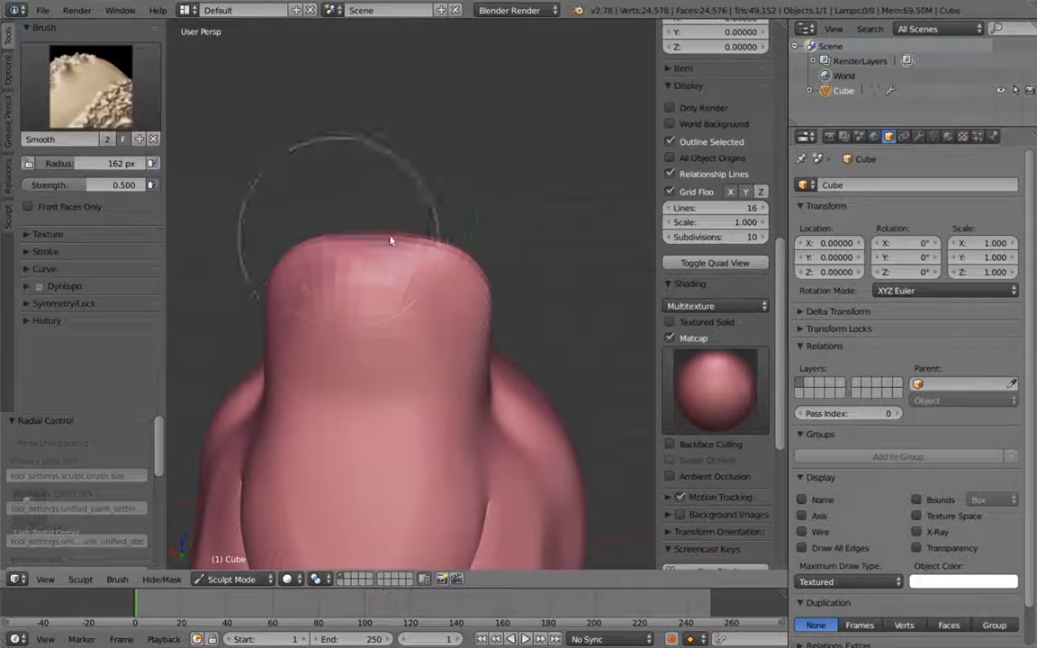
# Switch to the Flatten/Contrast brush and flatten the top and upper edge of the head-like lump at a 162 px radius.
pyautogui.click(84, 88)
pyautogui.click(350, 171)
pyautogui.moveTo(360, 171); pyautogui.dragTo(467, 180, button='middle')
pyautogui.moveTo(405, 207)
pyautogui.mouseDown()
pyautogui.moveTo(332, 223)
pyautogui.moveTo(405, 267)
pyautogui.moveTo(331, 224)
pyautogui.moveTo(407, 222)
pyautogui.moveTo(364, 243)
pyautogui.moveTo(359, 224)
pyautogui.mouseUp()
pyautogui.moveTo(360, 224)
pyautogui.mouseDown(button='middle')
pyautogui.moveTo(489, 262)
pyautogui.moveTo(548, 170)
pyautogui.moveTo(592, 150)
pyautogui.mouseUp(button='middle')
pyautogui.press('Right')
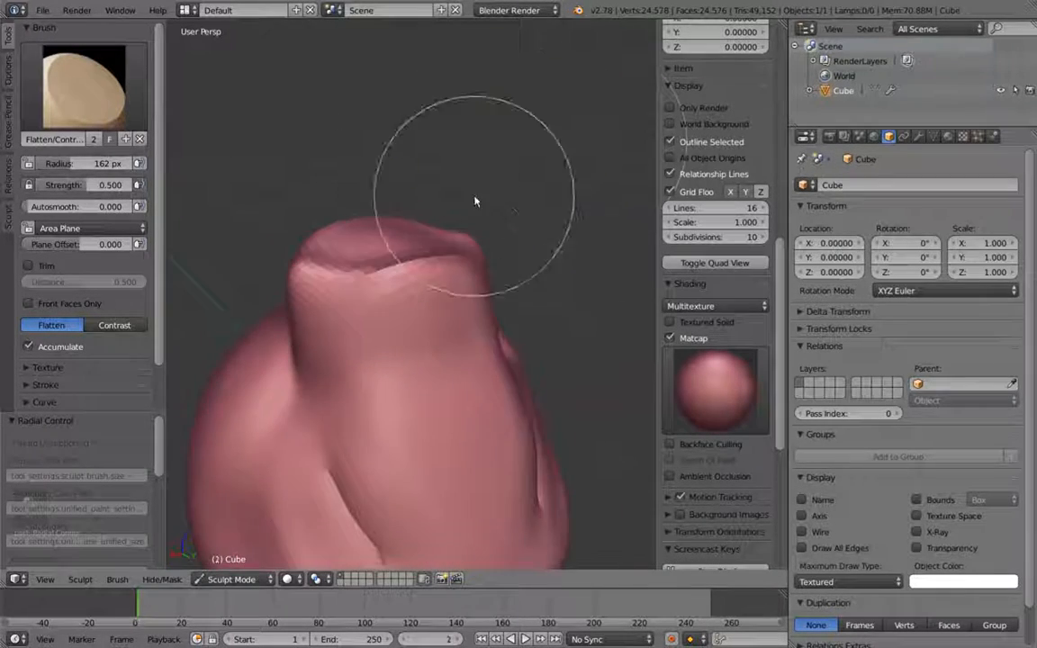
pyautogui.moveTo(453, 206); pyautogui.dragTo(420, 200, button='middle')
pyautogui.moveTo(352, 259)
pyautogui.mouseDown()
pyautogui.moveTo(316, 286)
pyautogui.moveTo(315, 307)
pyautogui.moveTo(320, 297)
pyautogui.mouseUp()
pyautogui.moveTo(442, 206); pyautogui.dragTo(508, 224, button='middle')
pyautogui.scroll(-6, 508, 225)
pyautogui.moveTo(489, 300)
pyautogui.mouseDown(button='middle')
pyautogui.moveTo(542, 268)
pyautogui.moveTo(331, 482)
pyautogui.moveTo(425, 423)
pyautogui.moveTo(403, 479)
pyautogui.moveTo(342, 513)
pyautogui.mouseUp(button='middle')
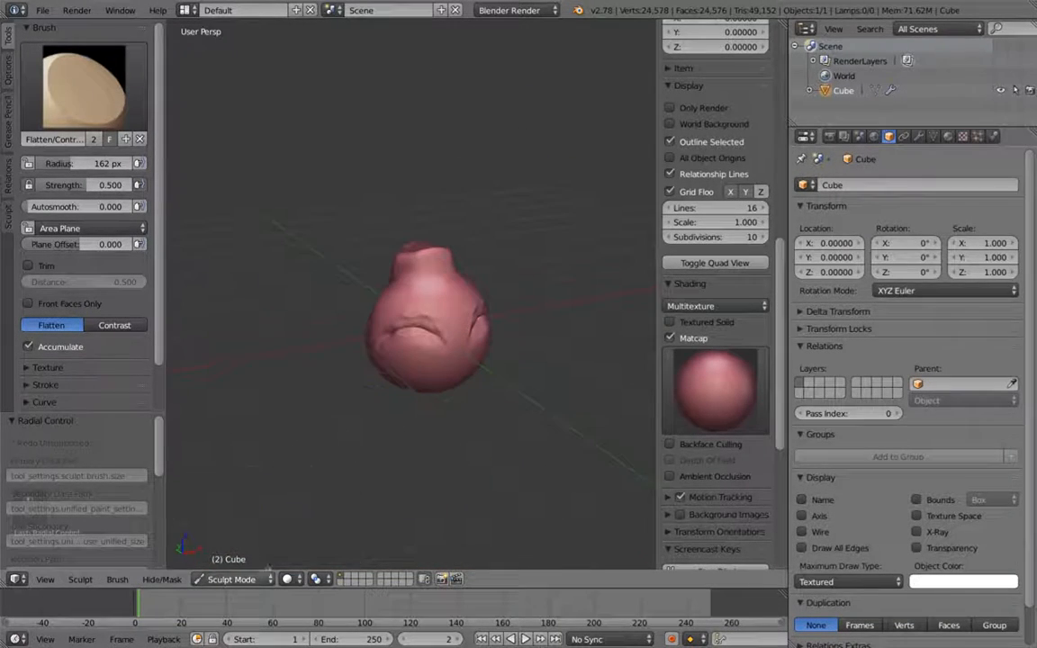
# Switch the sculpted sphere from Sculpt Mode to Object Mode.
pyautogui.click(231, 578)
pyautogui.click(237, 562)
pyautogui.press('Tab')
pyautogui.click(202, 578)
pyautogui.click(207, 589)
pyautogui.moveTo(348, 461); pyautogui.dragTo(414, 387, button='middle')
pyautogui.scroll(3, 444, 346)
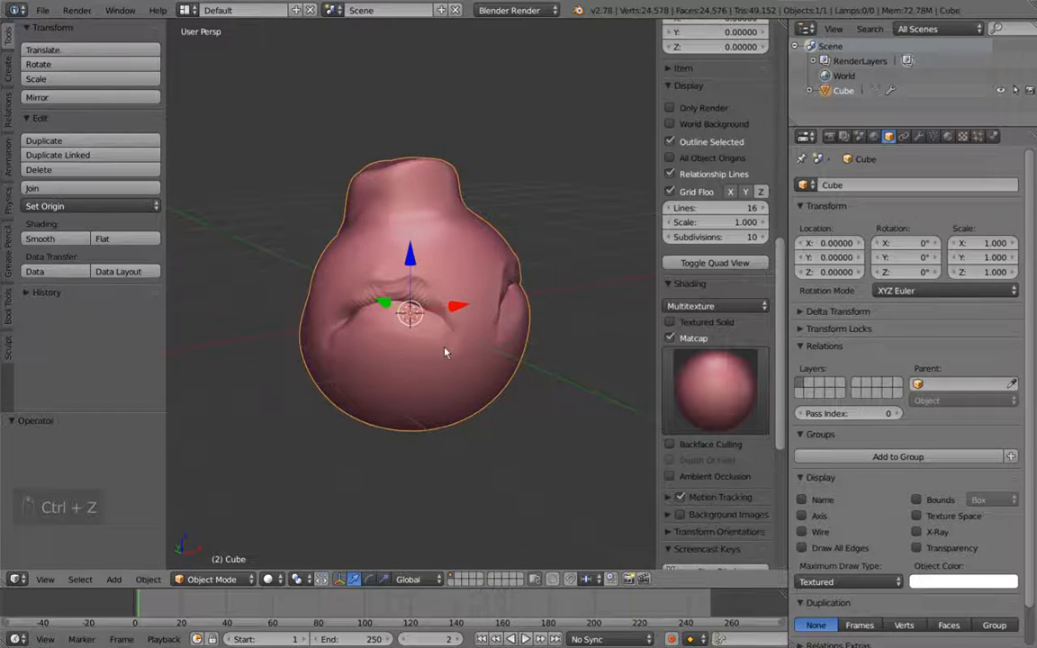
# Undo the sculpting back to the plain sphere and return it to Sculpt Mode.
pyautogui.hotkey('ctrl', 'z')
pyautogui.hotkey('ctrl', 'z')
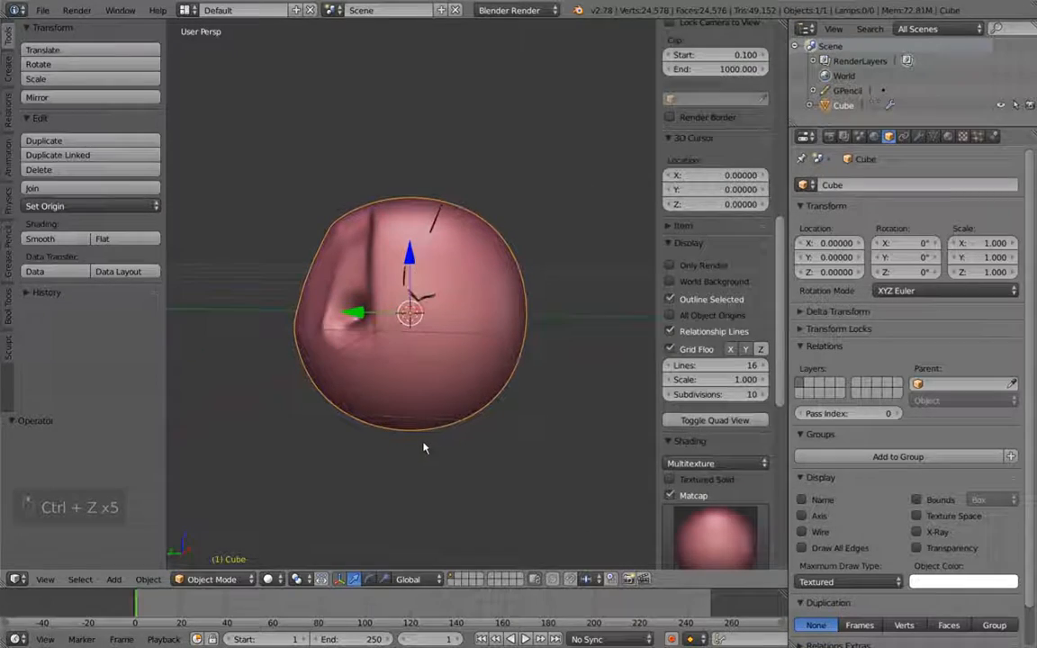
pyautogui.hotkey('ctrl', 'z')
pyautogui.hotkey('ctrl', 'z')
pyautogui.hotkey('ctrl', 'z')
pyautogui.hotkey('ctrl', 'z')
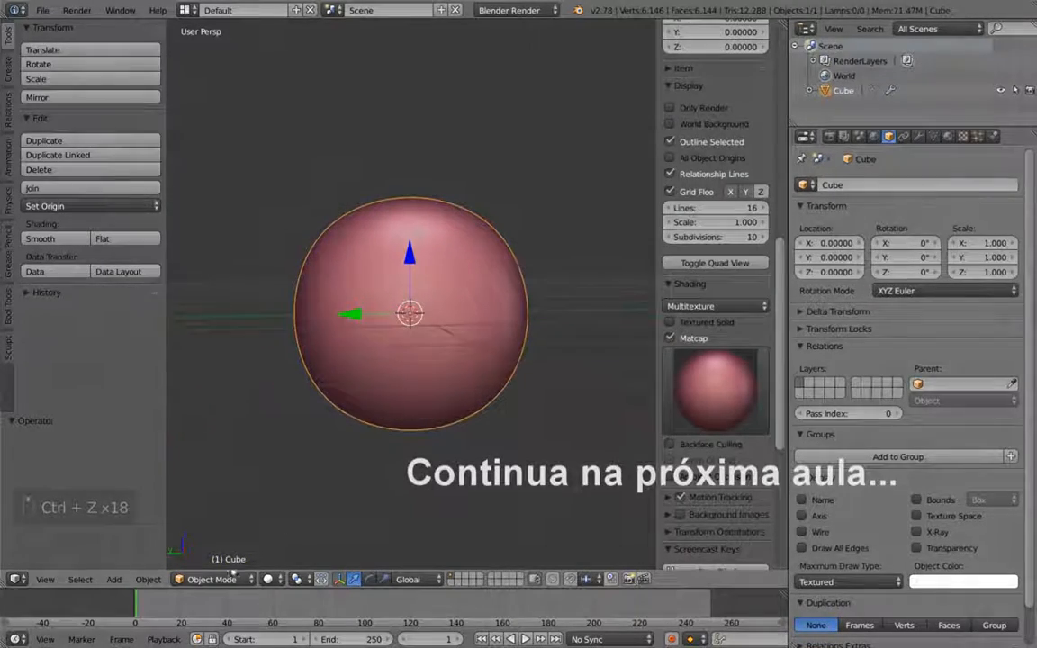
pyautogui.click(216, 578)
pyautogui.click(220, 530)
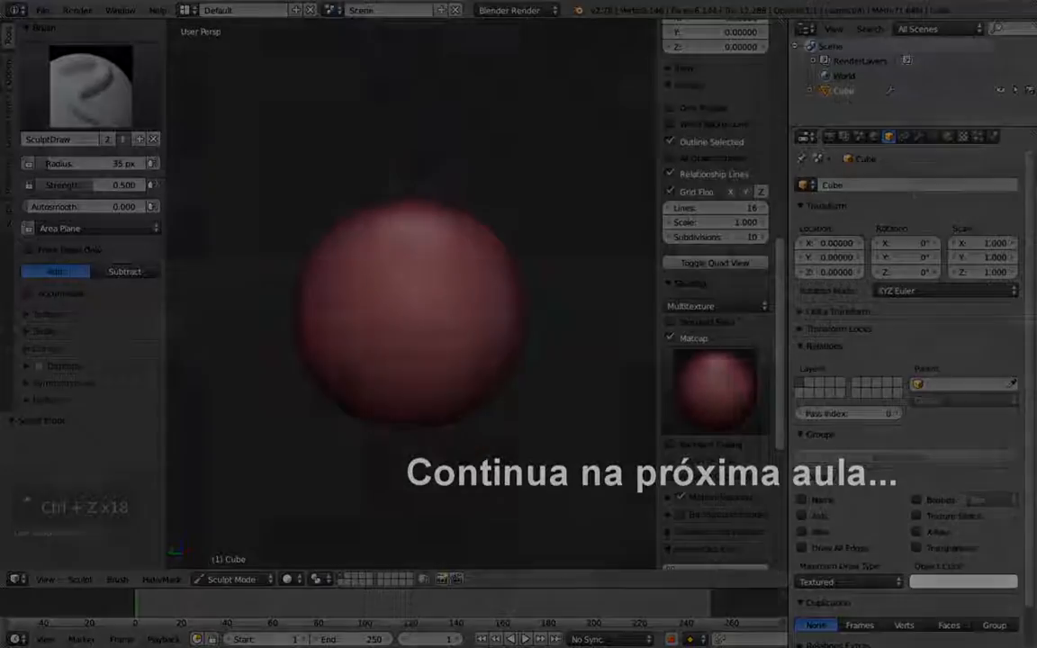